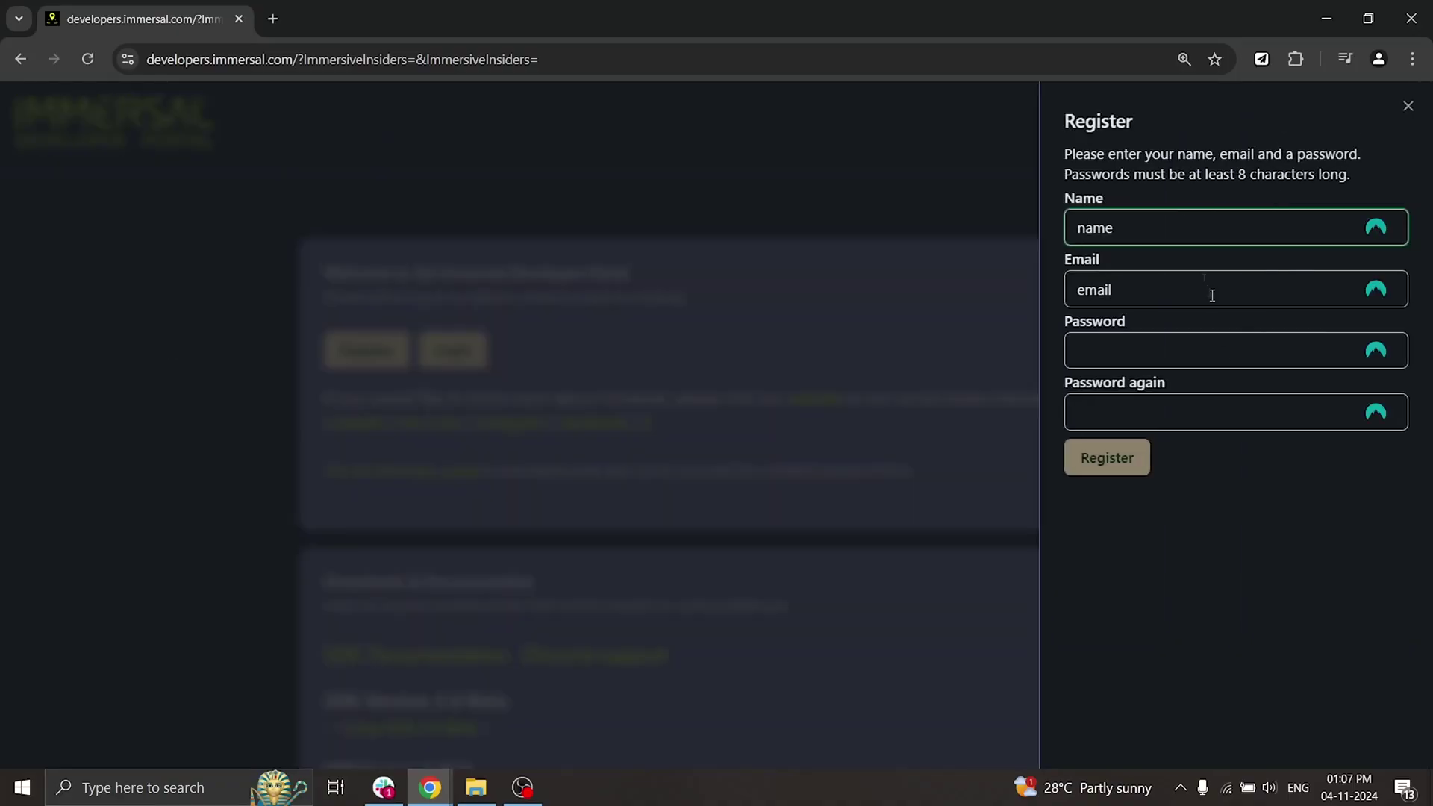
Register a developer account with a name, the saved email and password, and the confirmed password
{"action": "left_click", "coordinate": [1129, 231]}
{"action": "type", "text": "Ashray"}
{"action": "left_click", "coordinate": [1120, 296]}
{"action": "left_click", "coordinate": [1175, 417]}
{"action": "key", "text": "ctrl+v"}
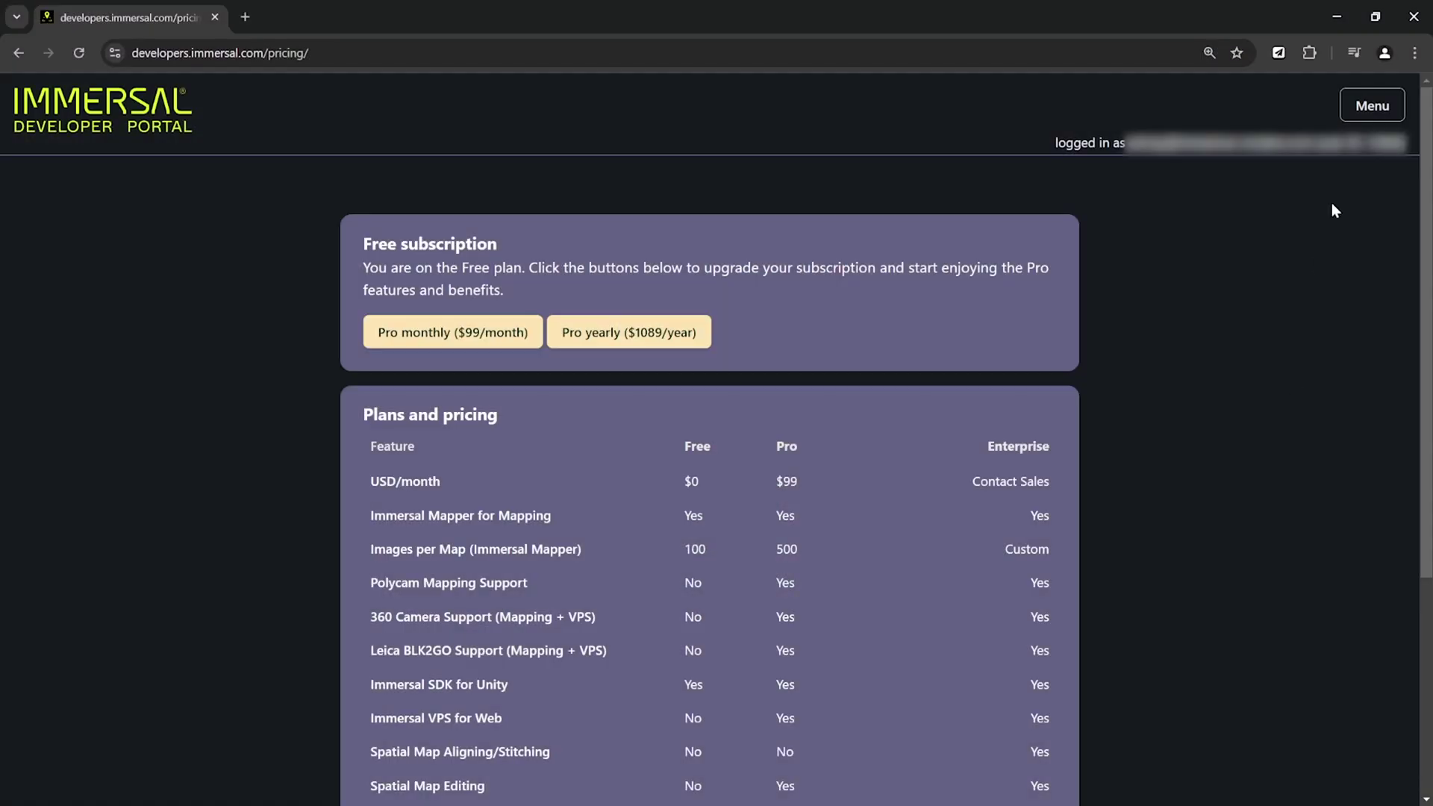
Go to Plans and pricing and choose the Pro monthly plan at $99/month
{"action": "left_click", "coordinate": [1373, 108]}
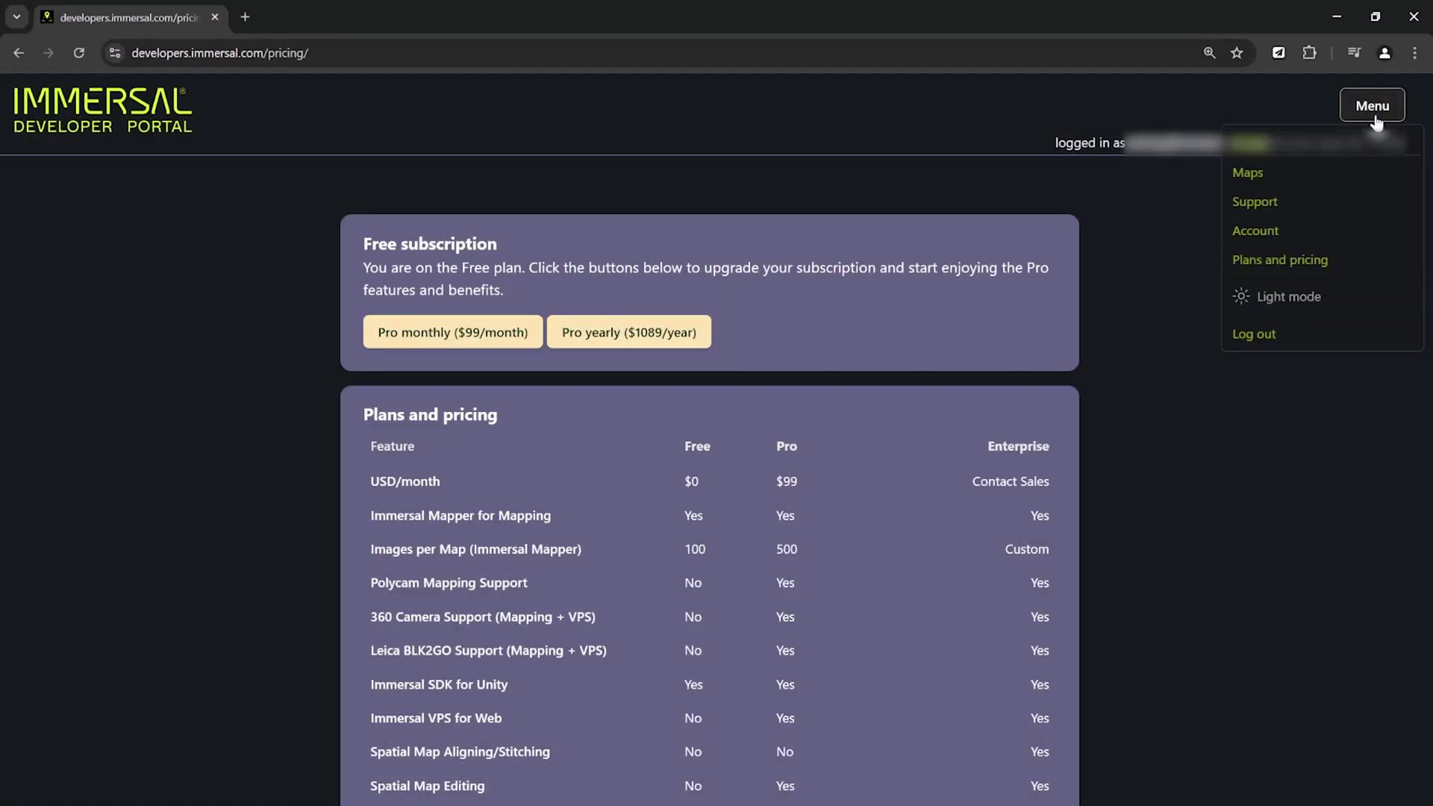
{"action": "left_click", "coordinate": [1271, 267]}
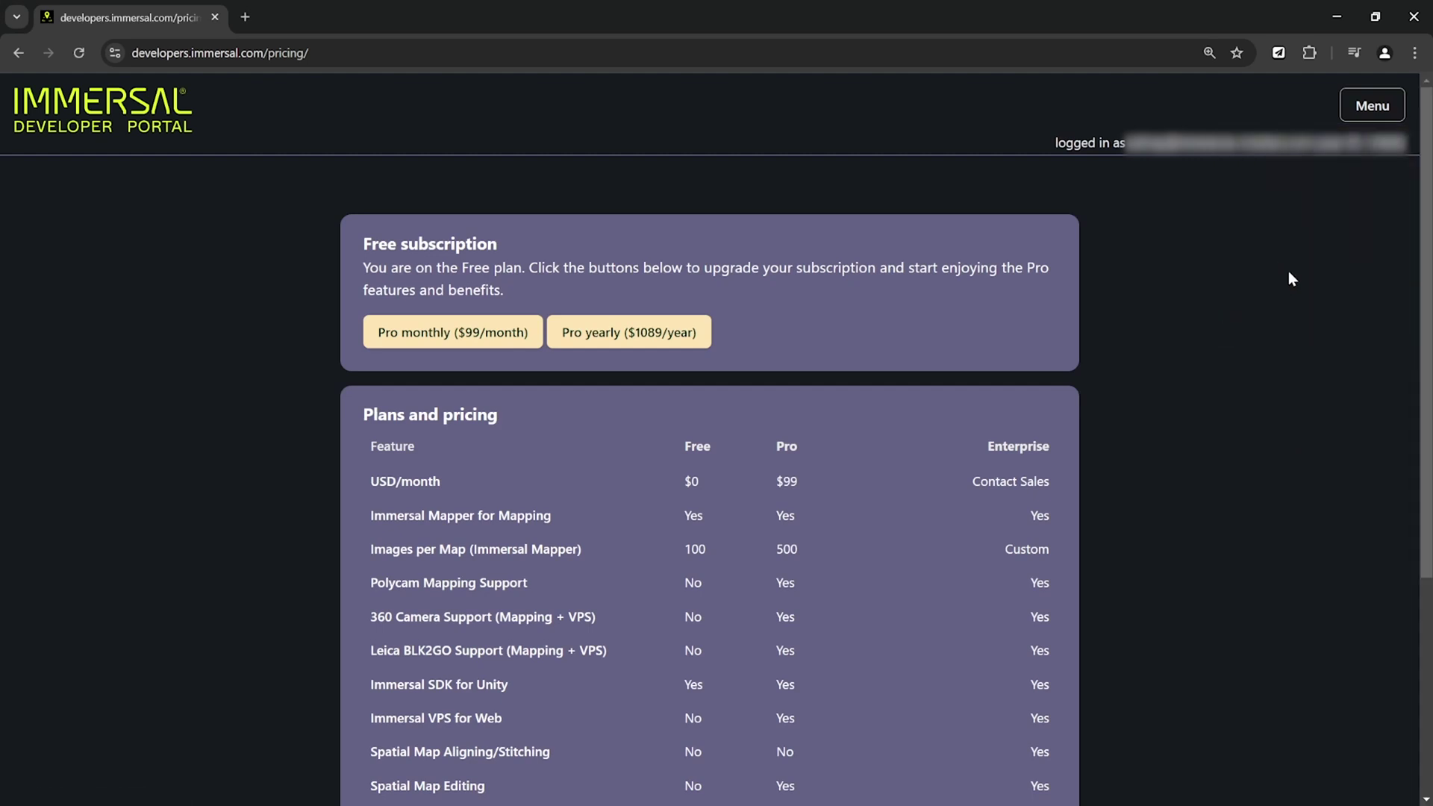
{"action": "left_click", "coordinate": [498, 345]}
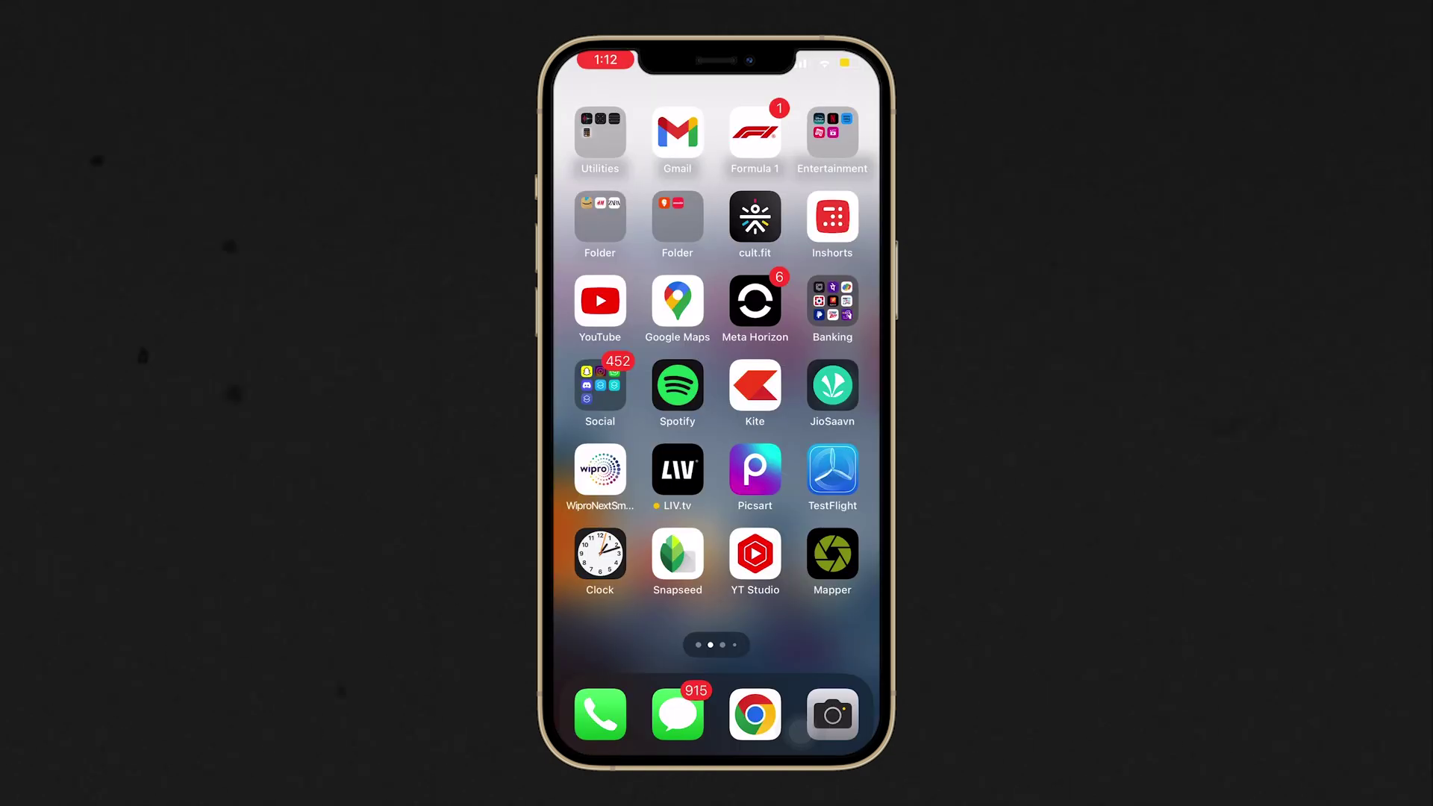
Launch the newly installed Immersal Mapper app to start mapping the room
{"action": "left_click", "coordinate": [832, 553]}
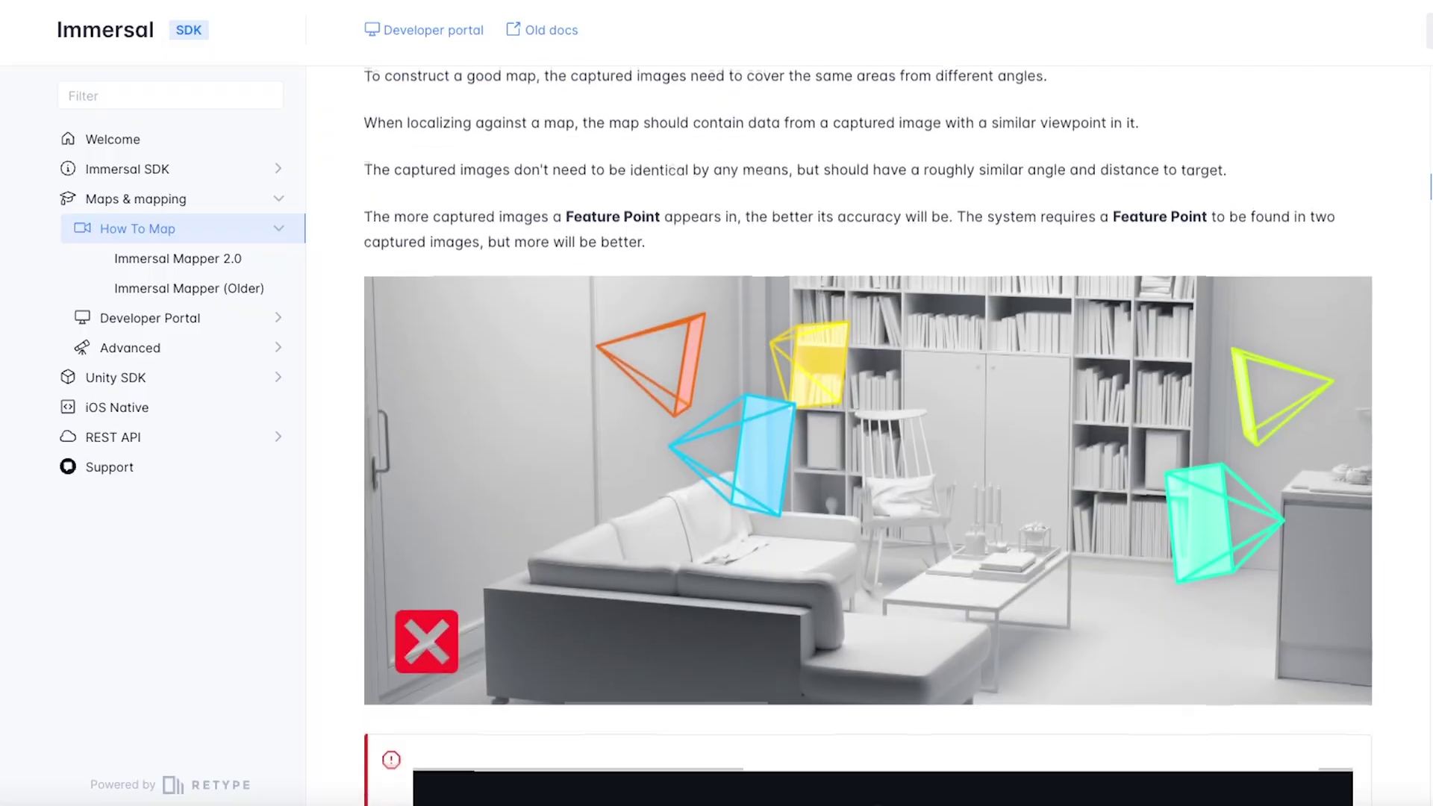
Scroll the How To Map guide down to the mappable-area diagram
{"action": "scroll", "coordinate": [865, 418], "scroll_direction": "down", "scroll_amount": 2}
{"action": "scroll", "coordinate": [866, 418], "scroll_direction": "down", "scroll_amount": 9}
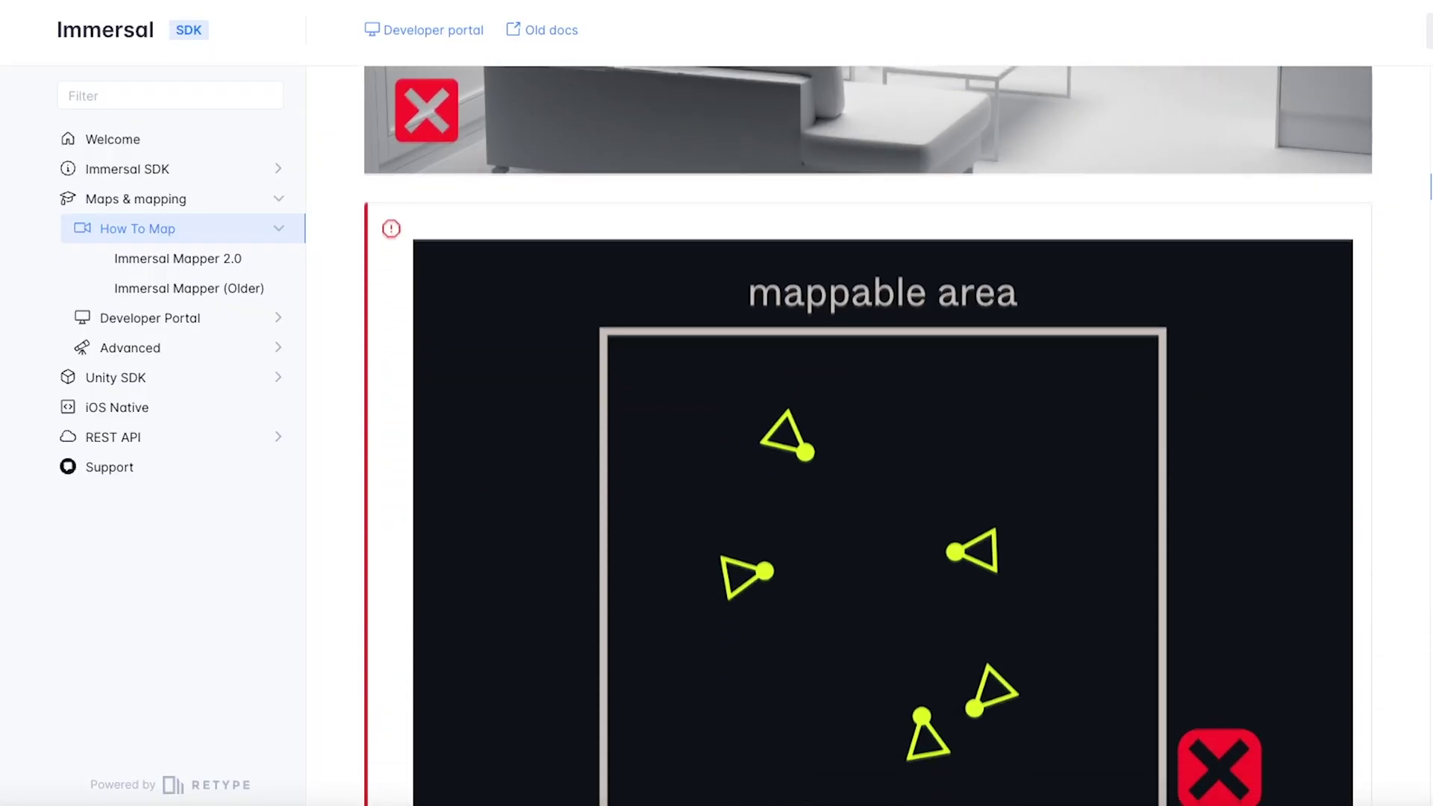
{"action": "scroll", "coordinate": [866, 417], "scroll_direction": "down", "scroll_amount": 15}
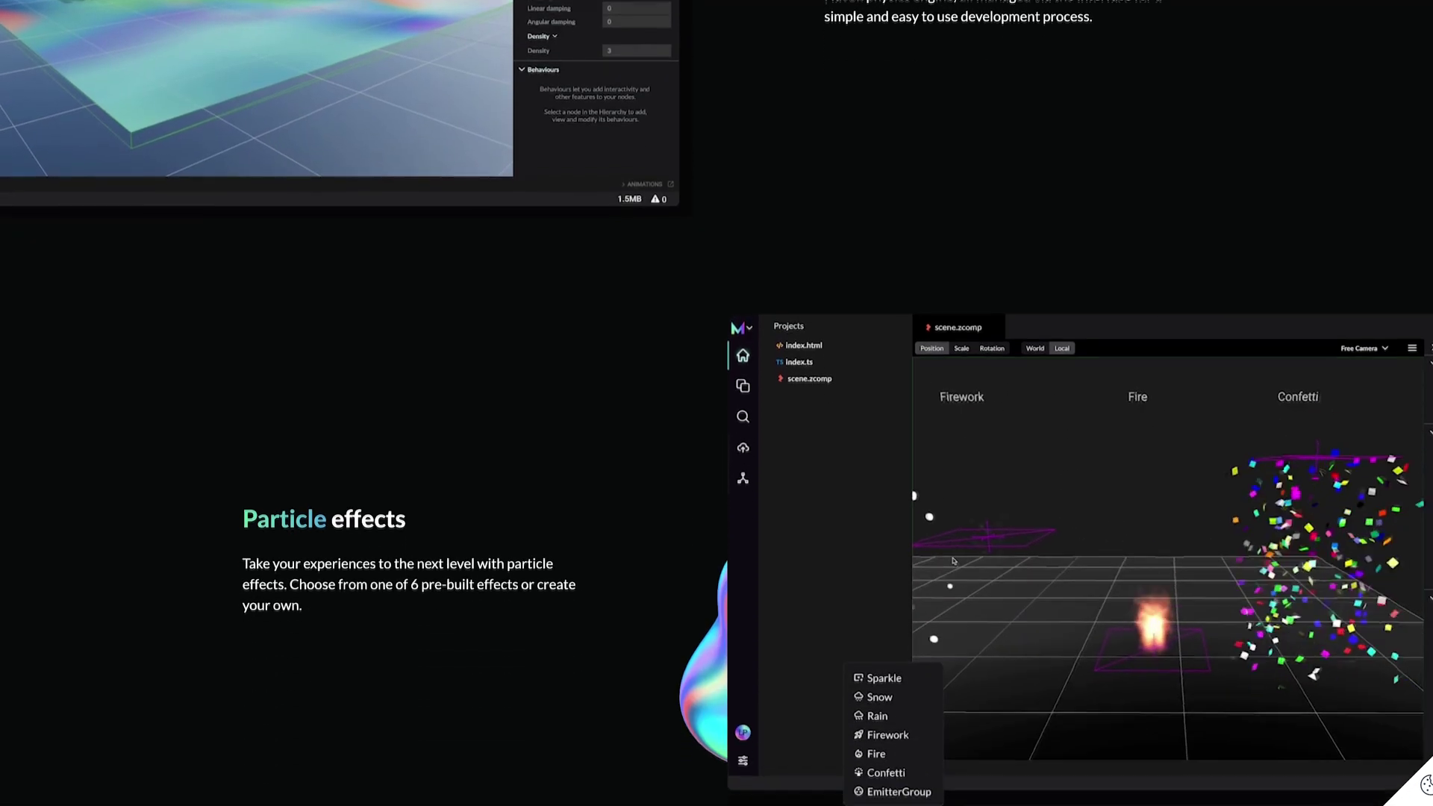
Scroll the Mattercraft features page past Particle effects and Transparent video
{"action": "scroll", "coordinate": [717, 403], "scroll_direction": "down", "scroll_amount": 5}
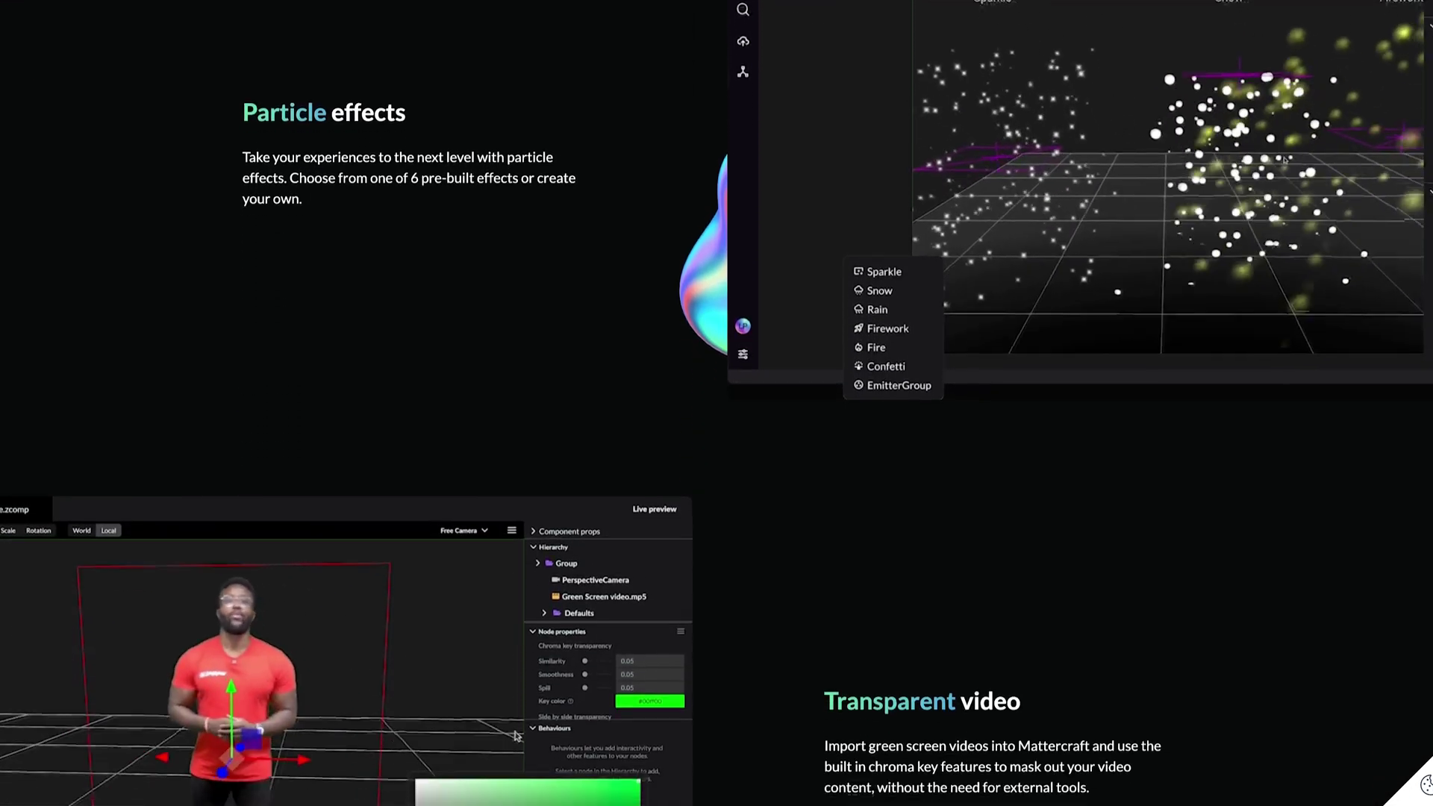
{"action": "scroll", "coordinate": [716, 403], "scroll_direction": "down", "scroll_amount": 5}
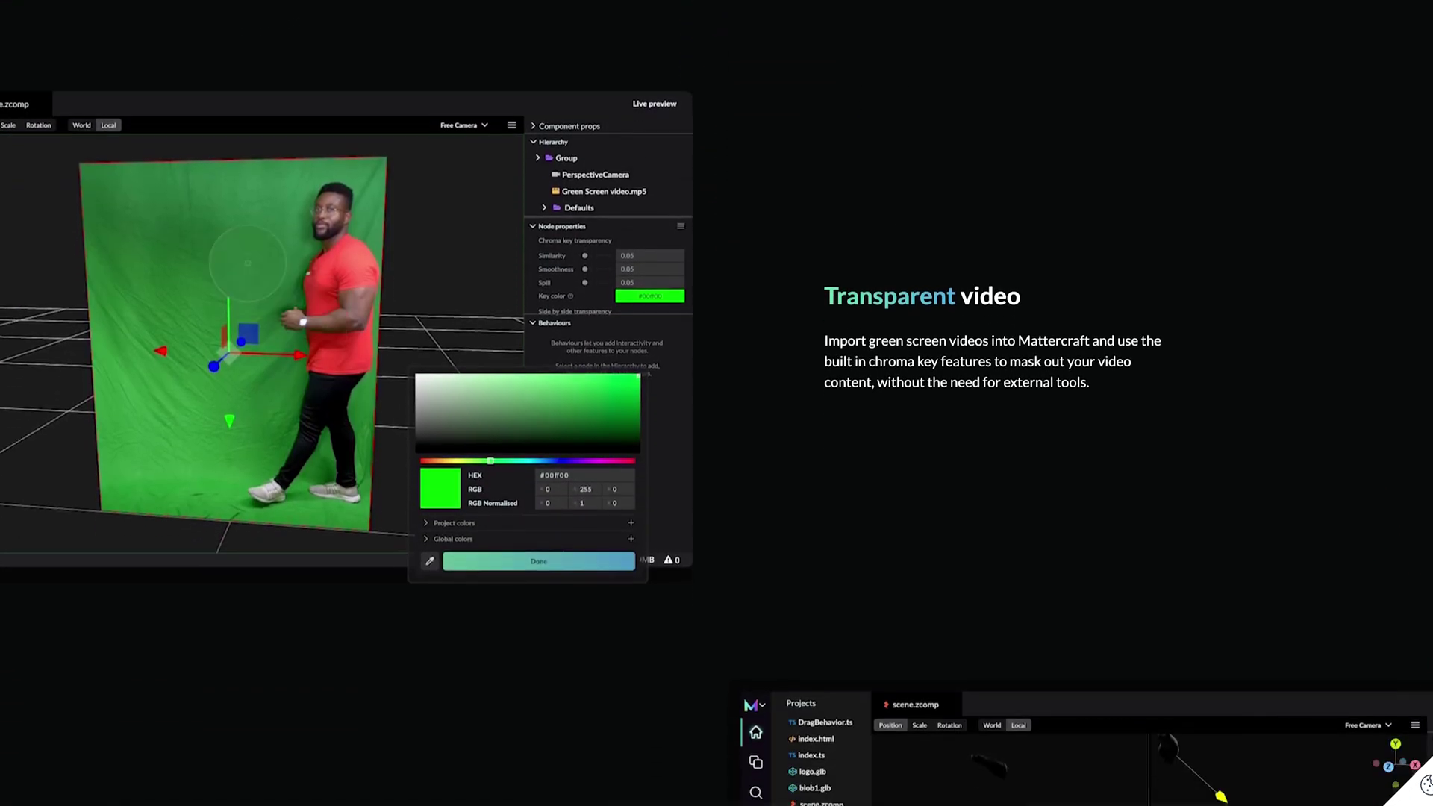
{"action": "scroll", "coordinate": [716, 403], "scroll_direction": "down", "scroll_amount": 5}
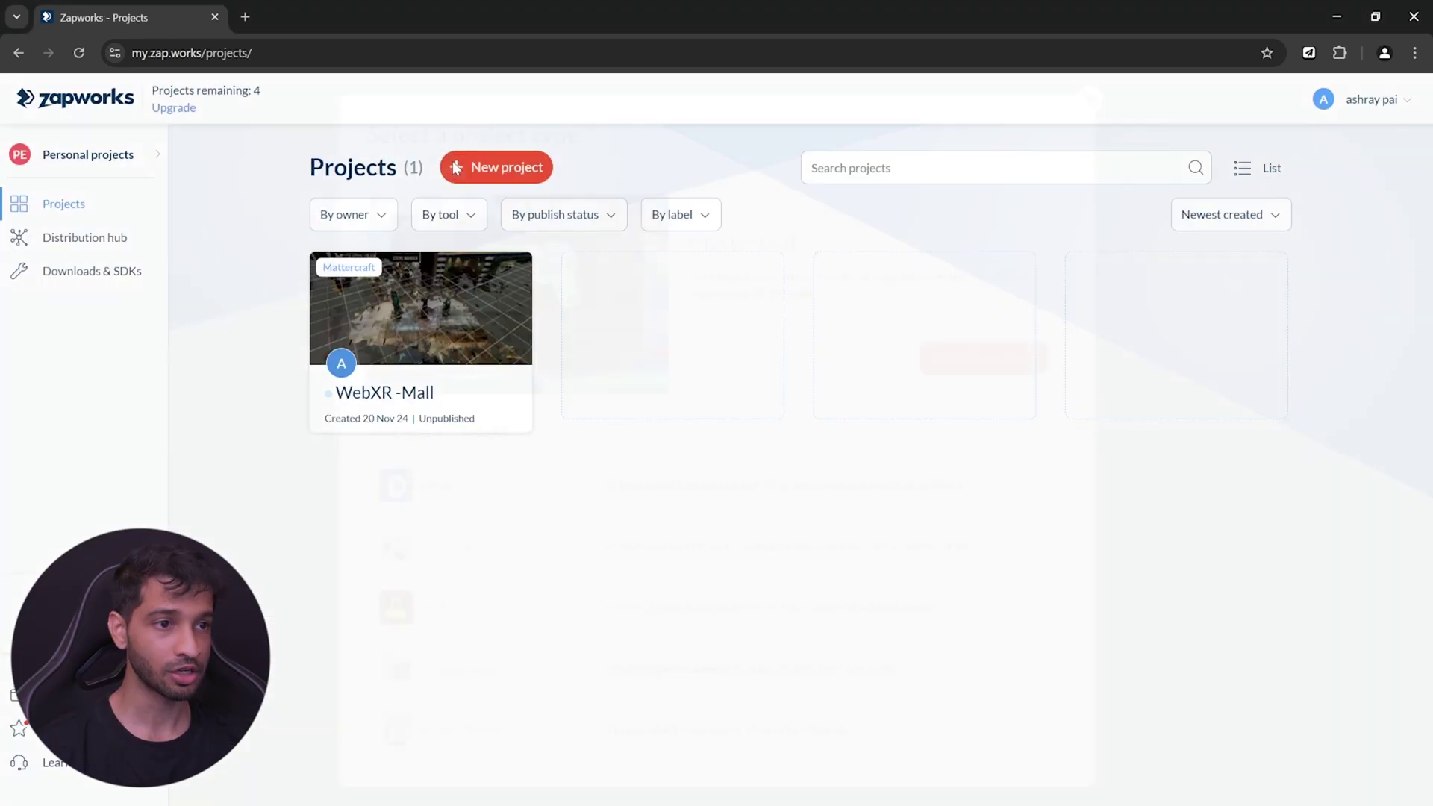
Create a Mattercraft-type project, name it ARPathfinding, and open it in the Mattercraft editor
{"action": "left_click", "coordinate": [456, 168]}
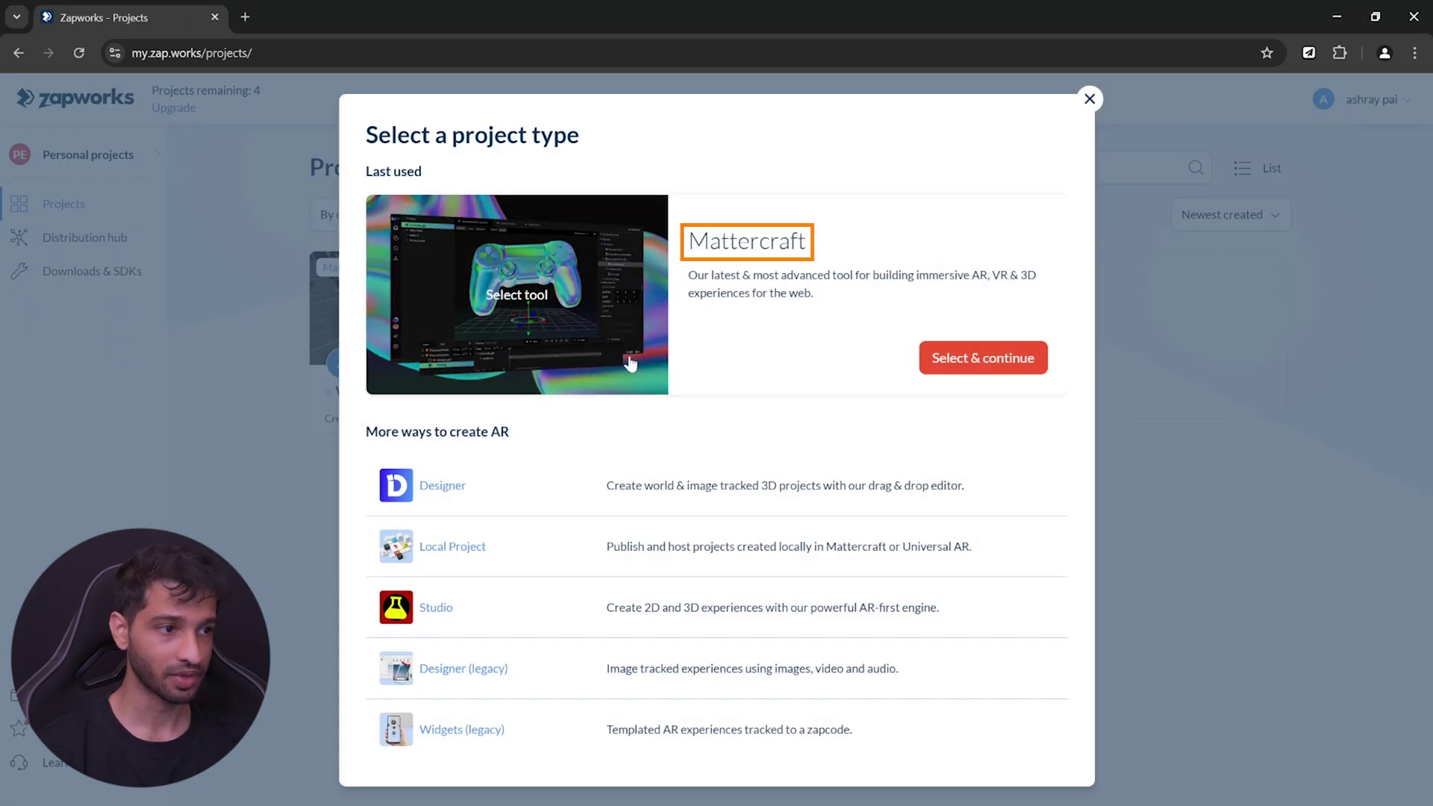
{"action": "left_click", "coordinate": [1027, 360]}
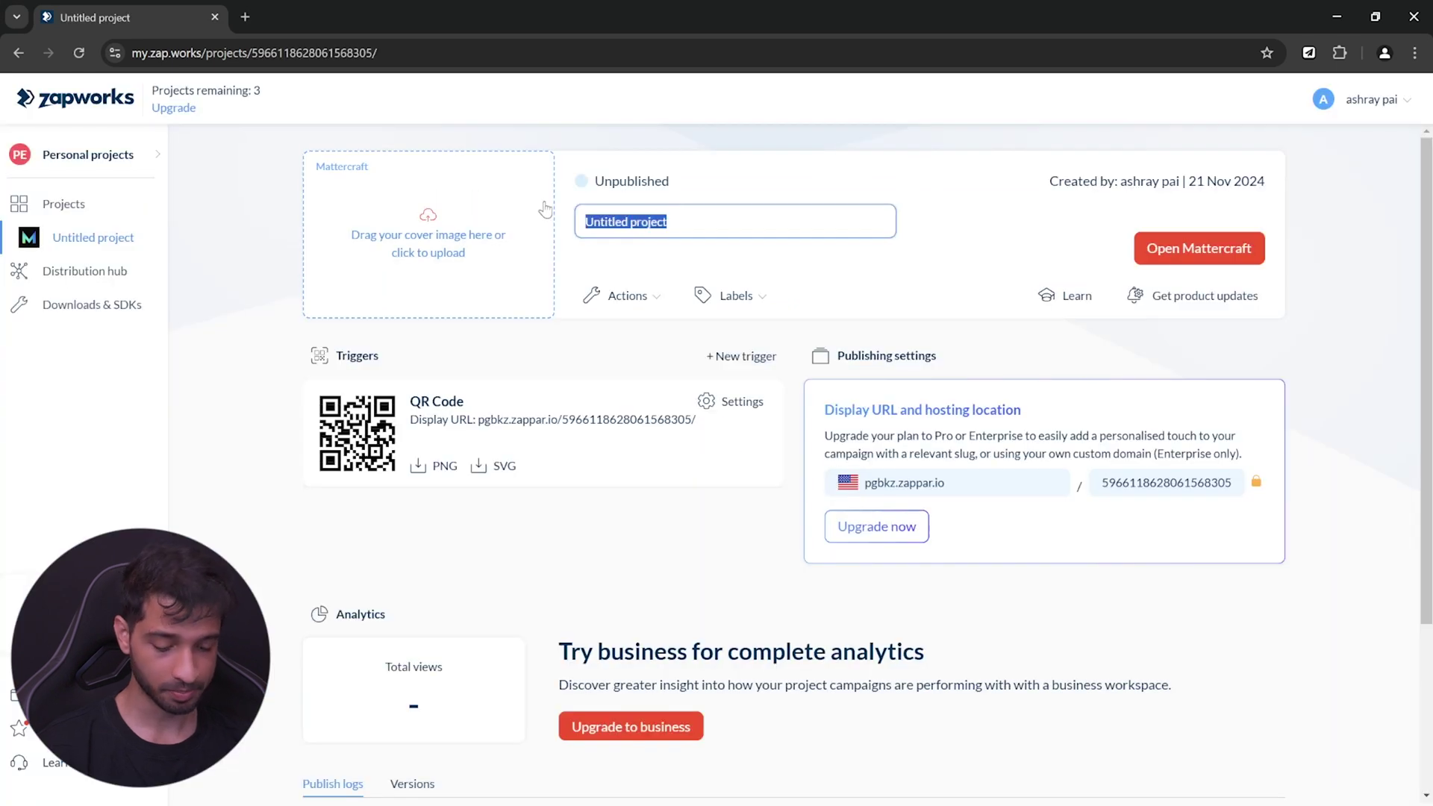
{"action": "type", "text": "ARPathfinding"}
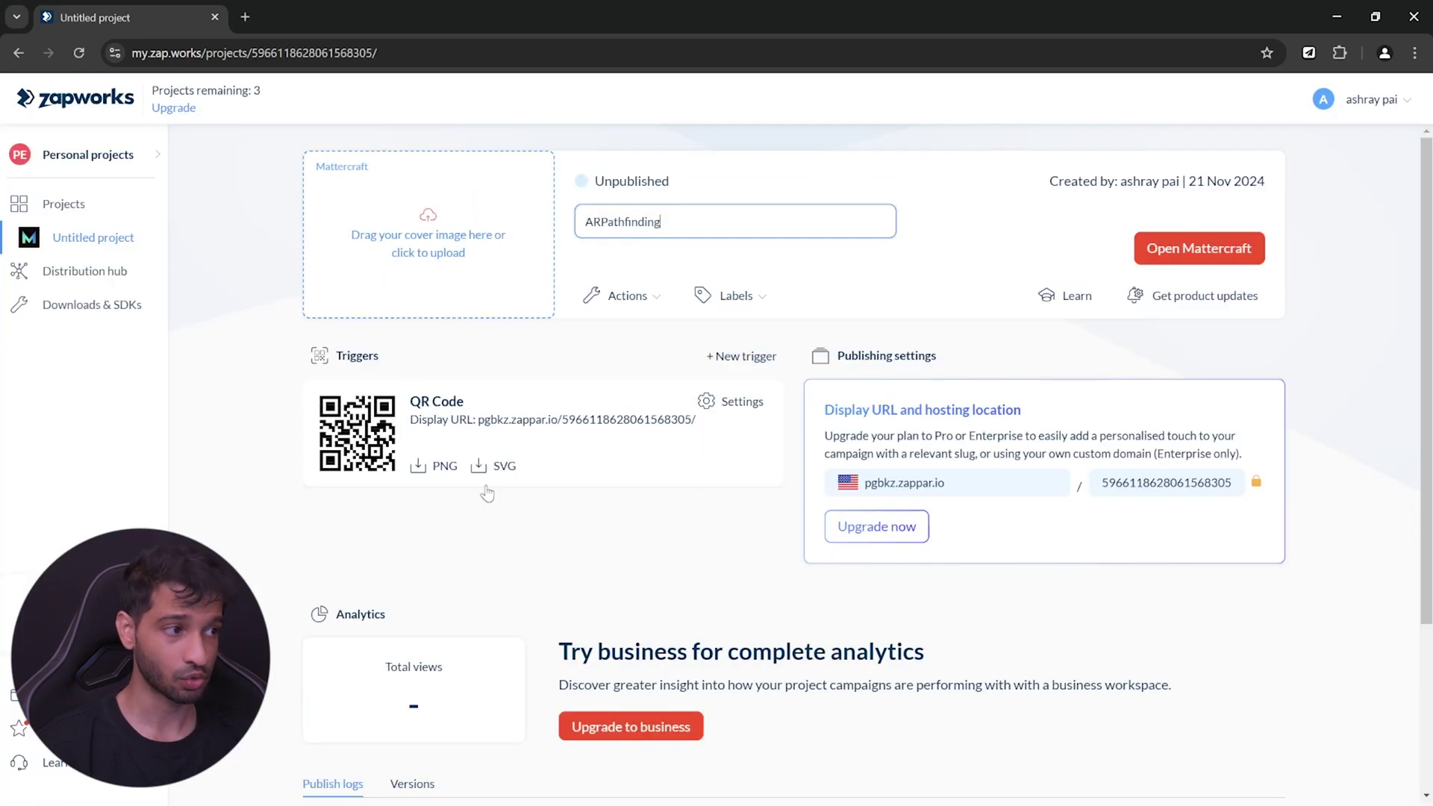
{"action": "left_click", "coordinate": [1249, 254]}
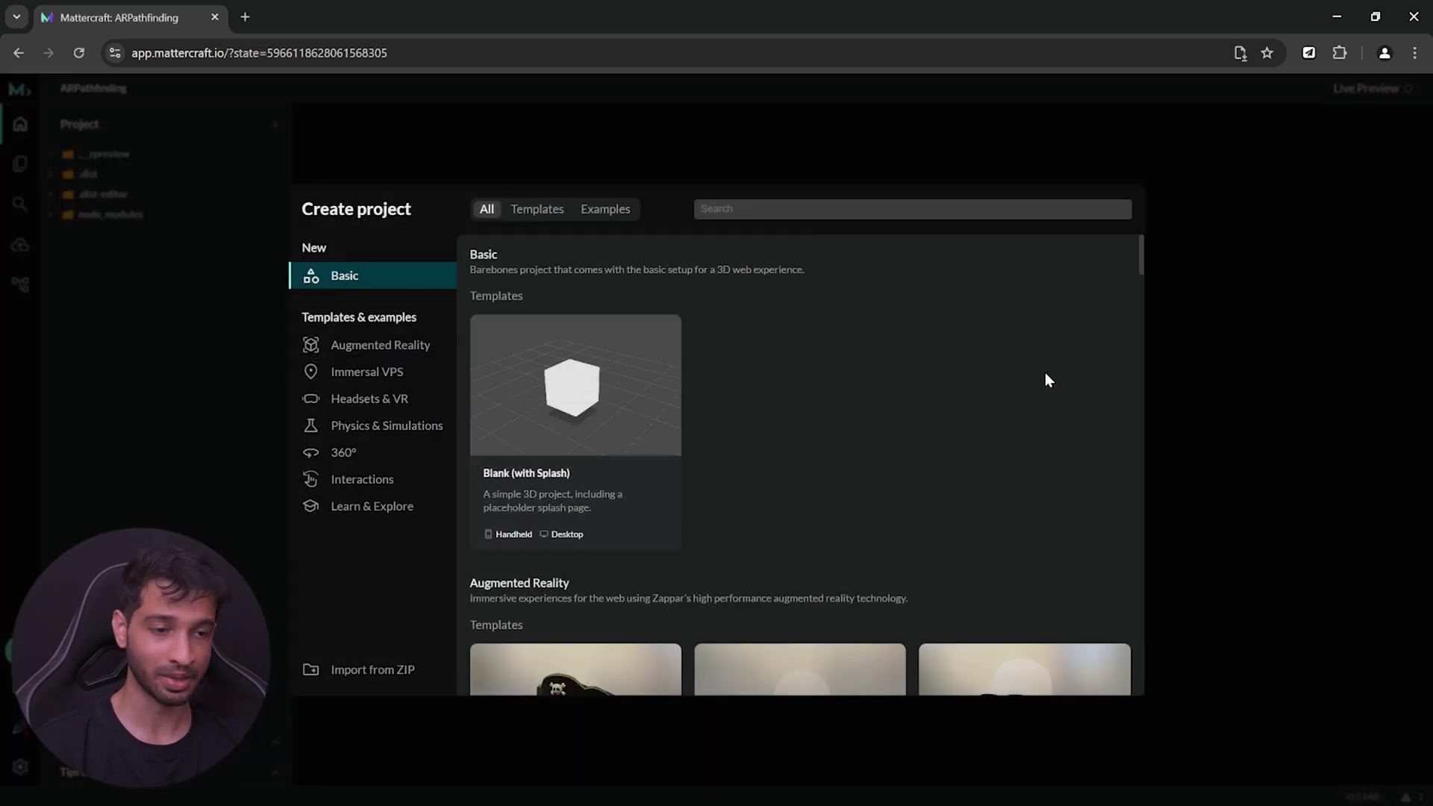
Start ARPathfinding from the Immersal VPS category's Immersal Blank (with Splash) template
{"action": "left_click", "coordinate": [356, 374]}
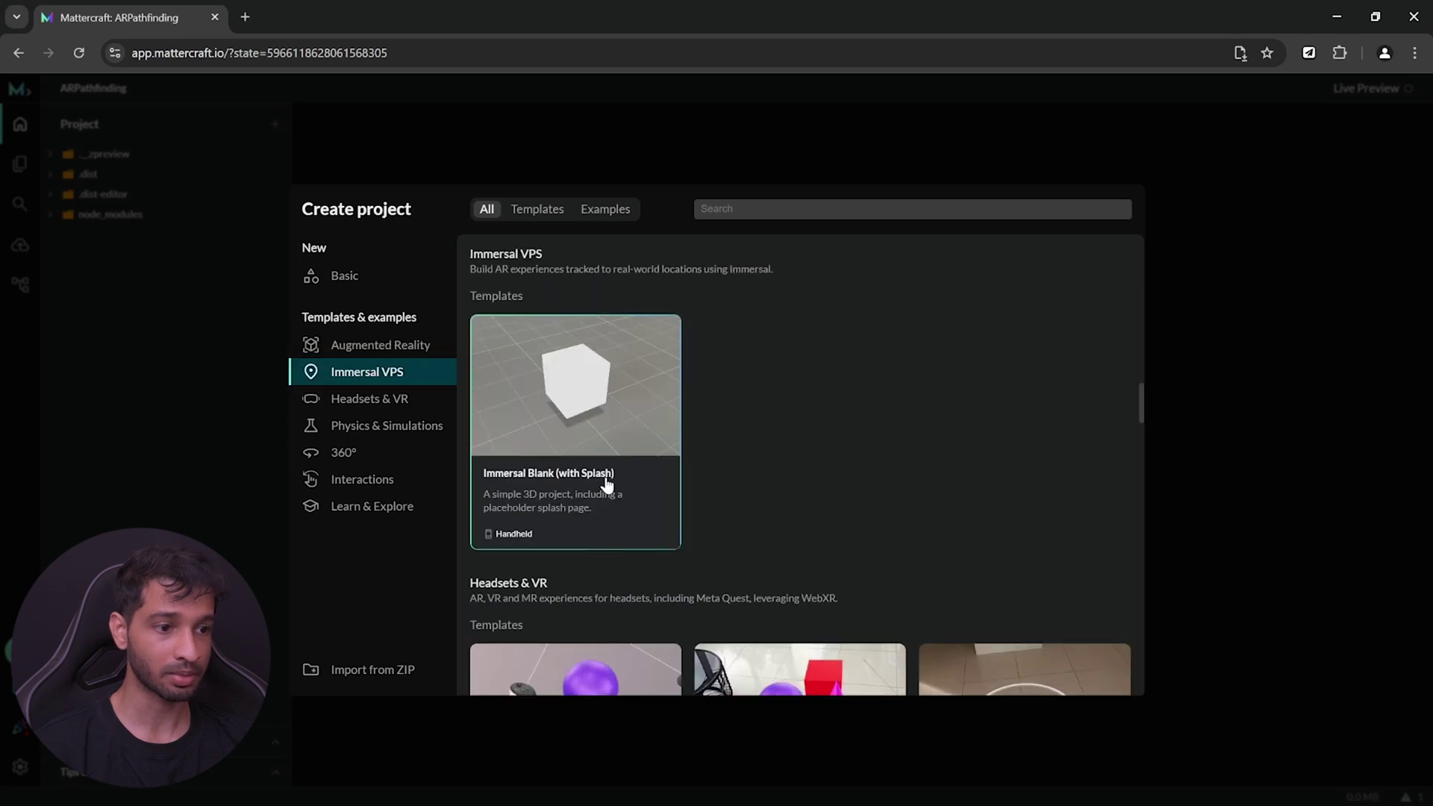
{"action": "left_click", "coordinate": [604, 480]}
{"action": "left_click", "coordinate": [691, 672]}
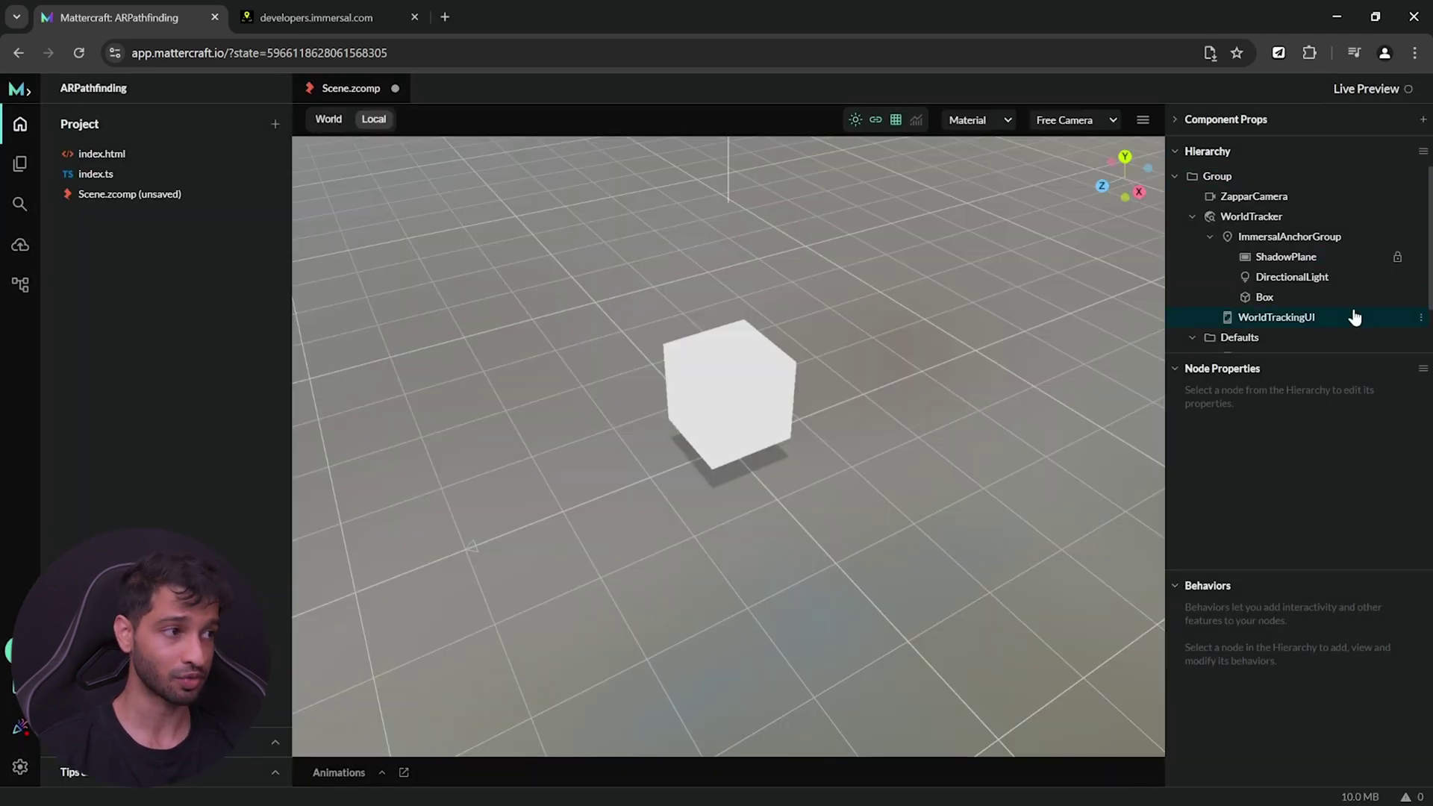
Select ZapparCamera, then ImmersalAnchorGroup to show its empty Developer Token and Map ID
{"action": "left_click", "coordinate": [1337, 197]}
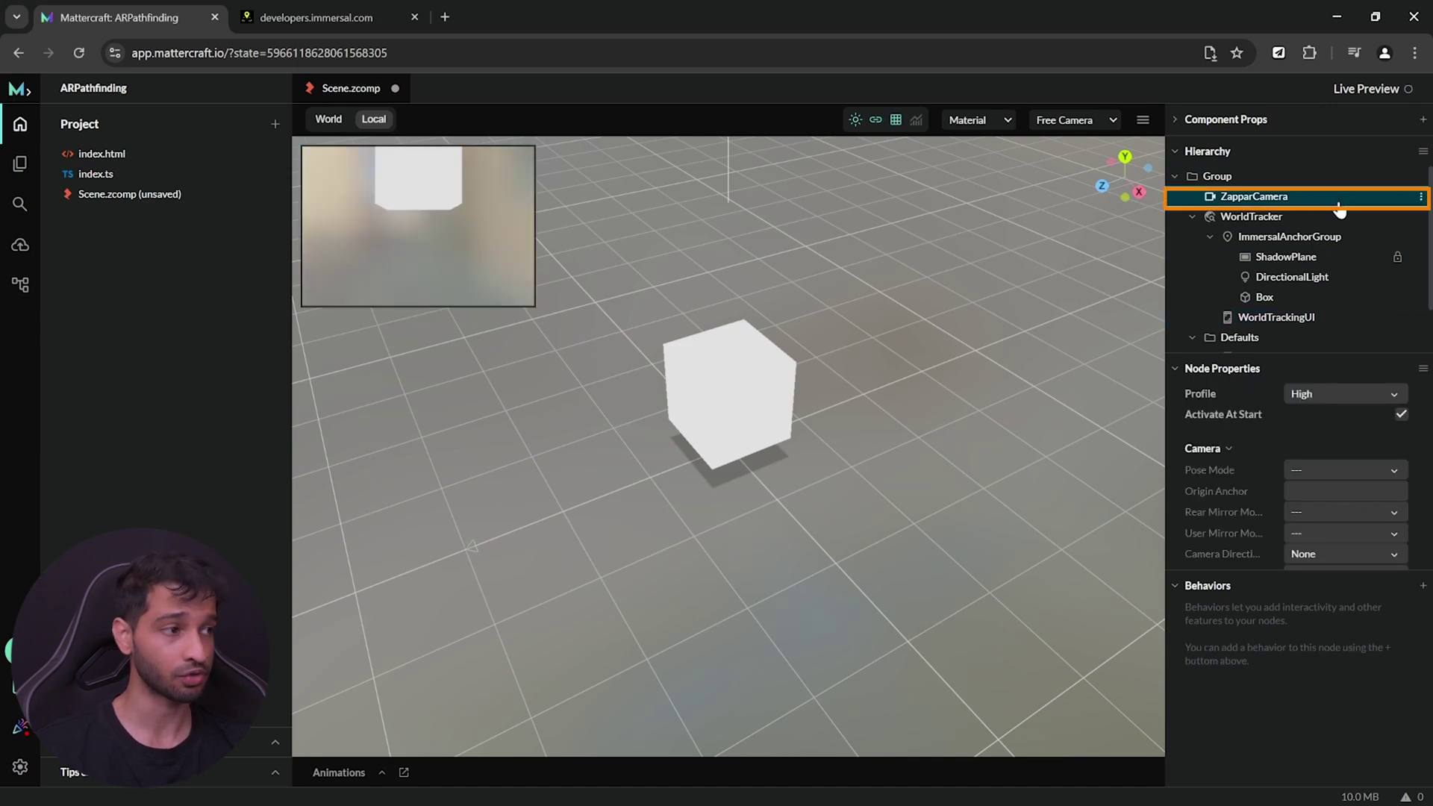
{"action": "left_click", "coordinate": [1280, 238]}
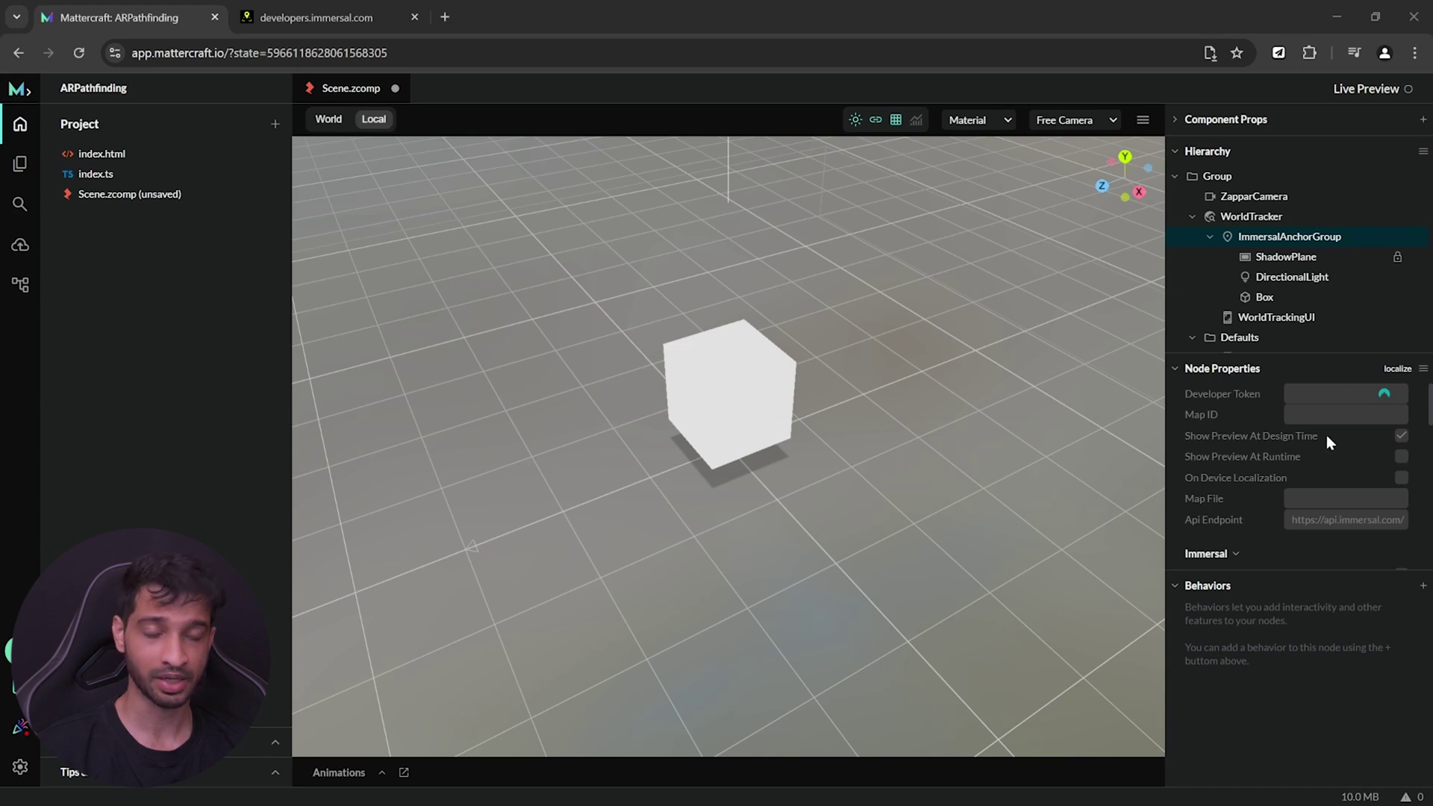
Copy the developer token from the Immersal account page into the Developer Token field
{"action": "left_click", "coordinate": [300, 17]}
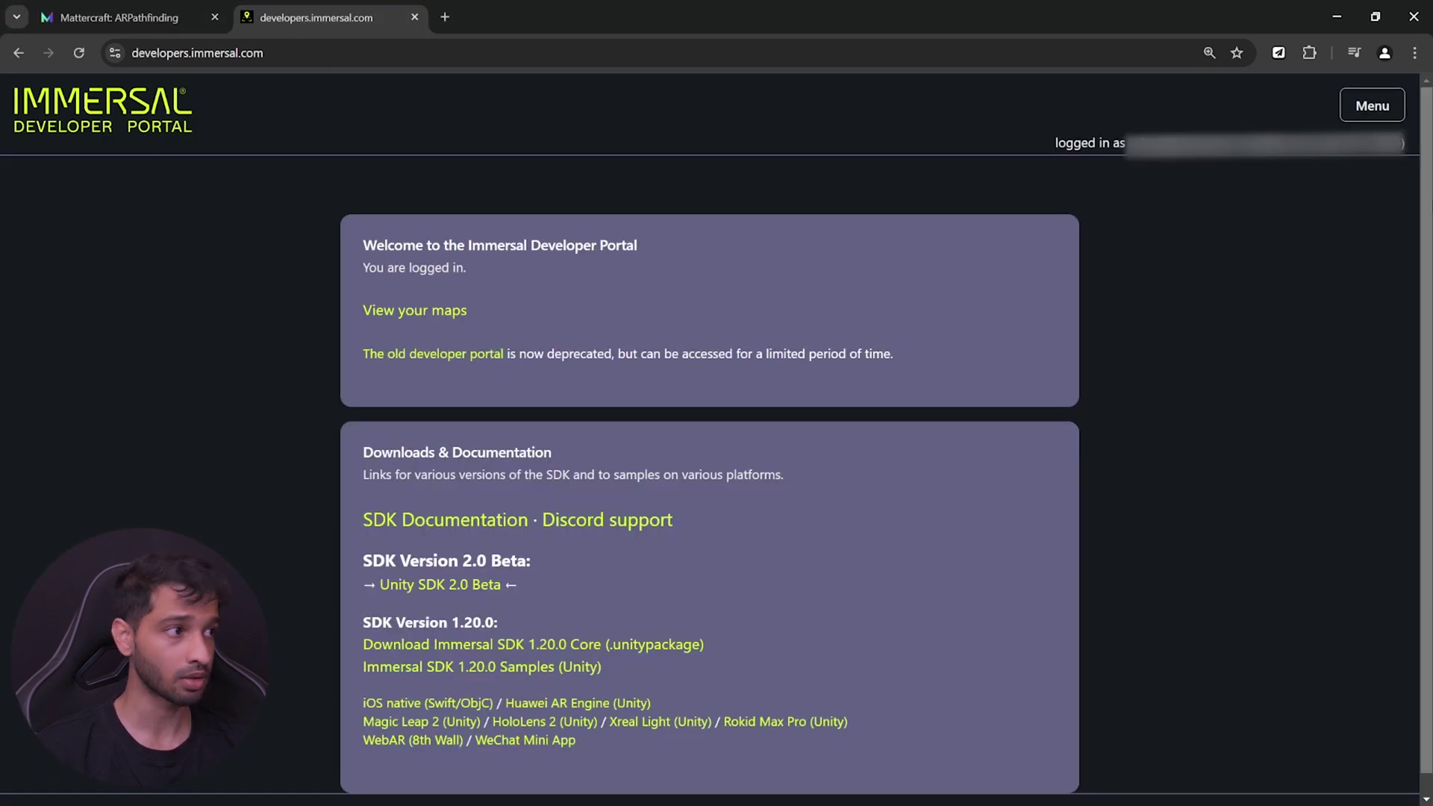
{"action": "left_click", "coordinate": [1361, 112]}
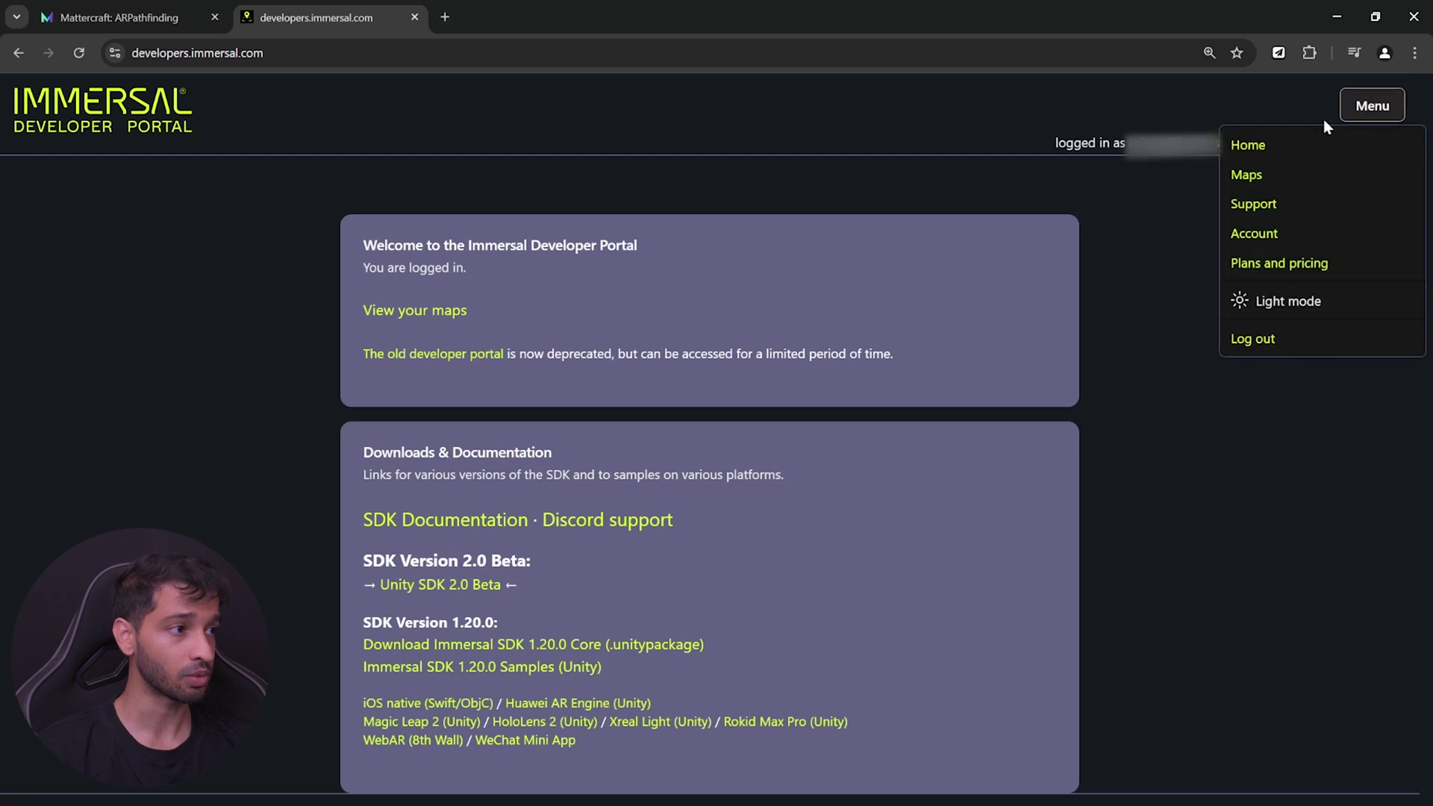
{"action": "left_click", "coordinate": [1279, 233]}
{"action": "left_click", "coordinate": [515, 518]}
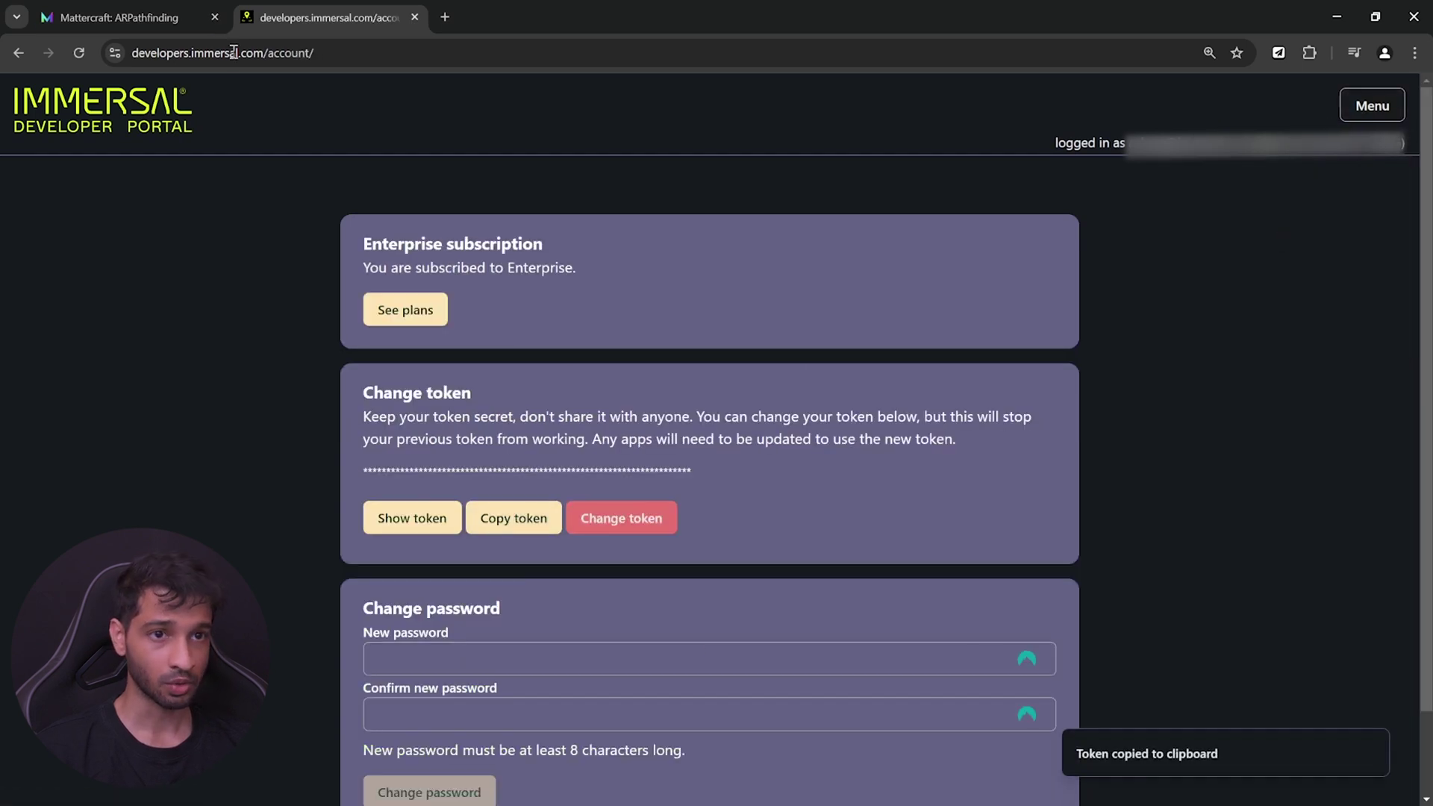
{"action": "left_click", "coordinate": [115, 10]}
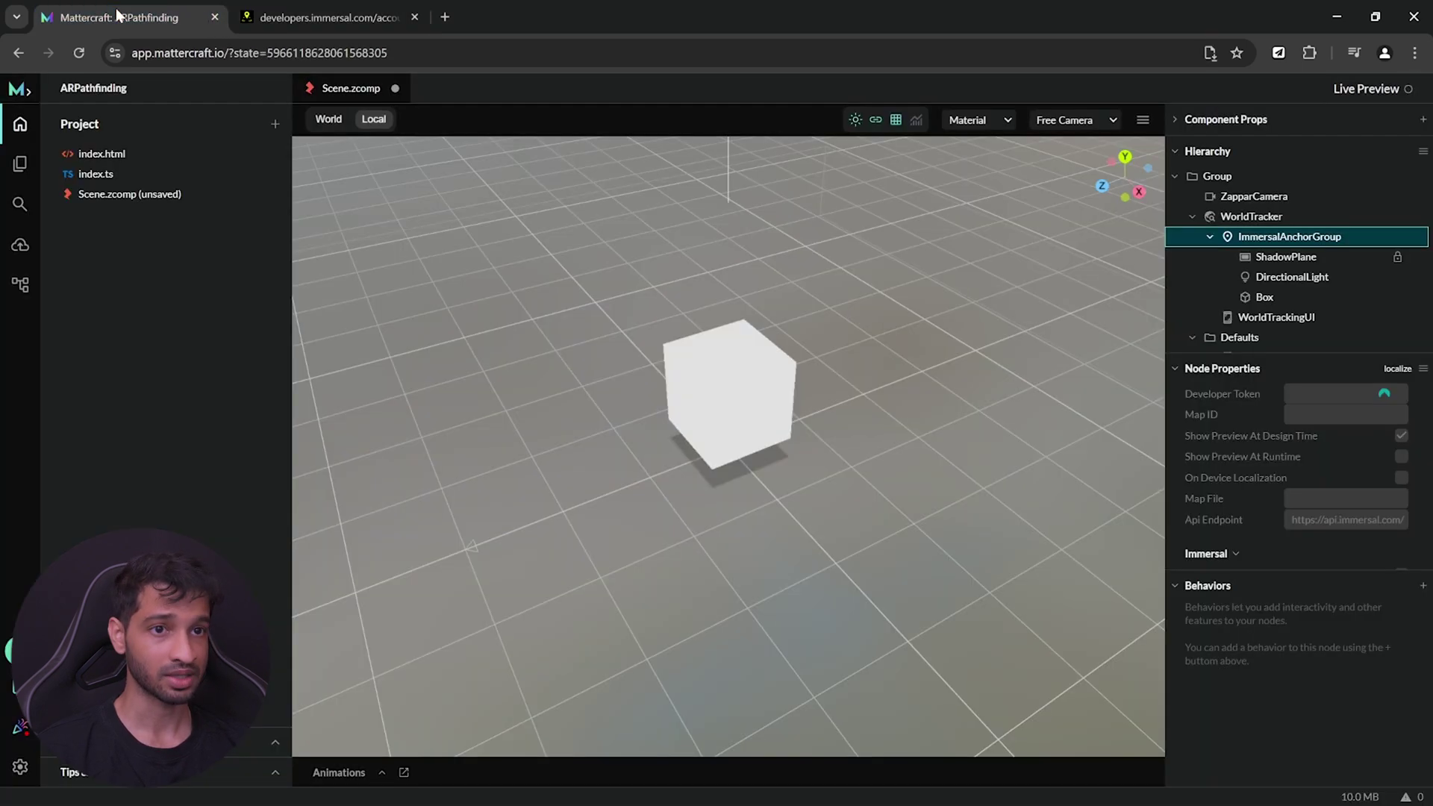
{"action": "left_click", "coordinate": [1343, 394]}
{"action": "key", "text": "ctrl+v"}
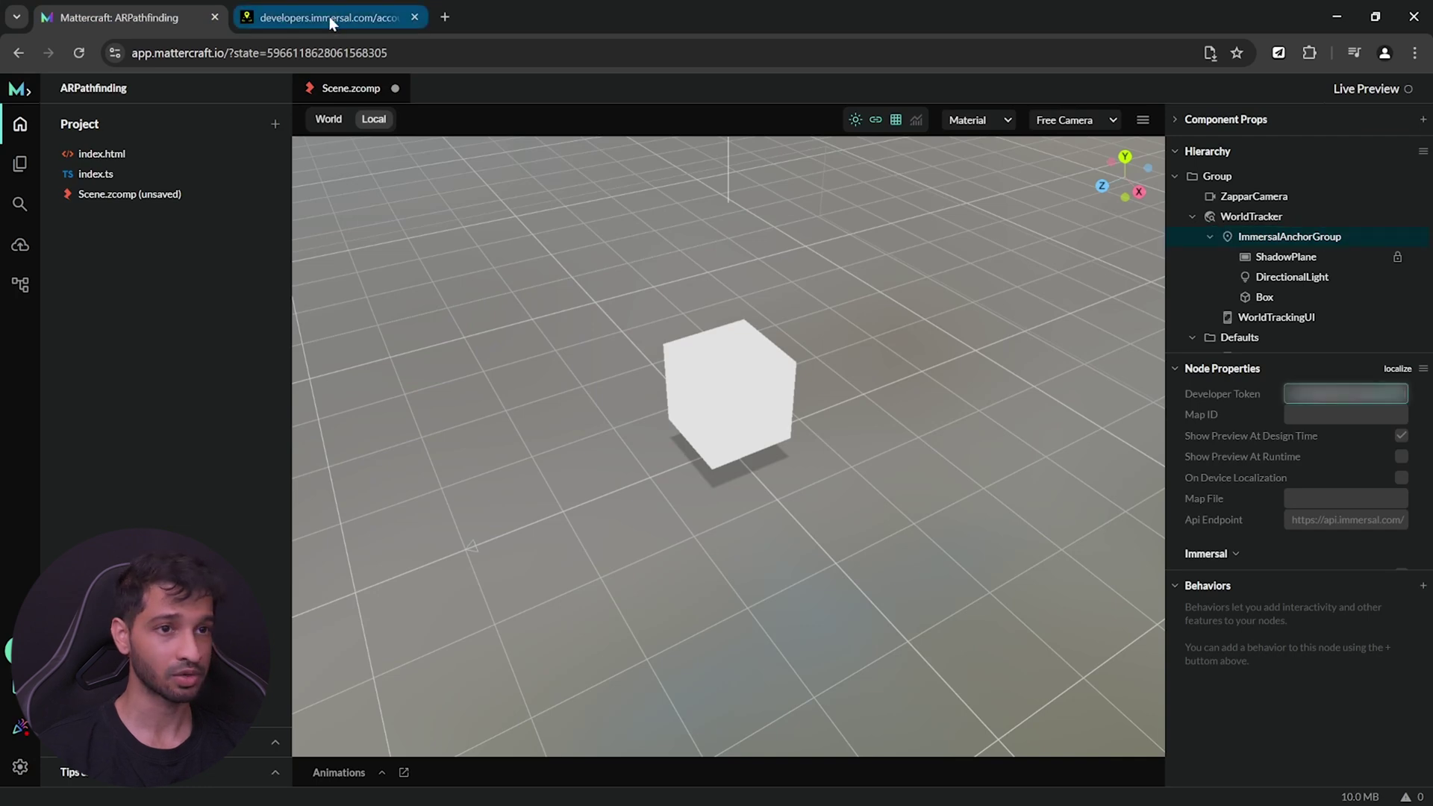
Take Map ID 113708 from the portal's uploaded maps and enter it as the Map ID
{"action": "left_click", "coordinate": [330, 16]}
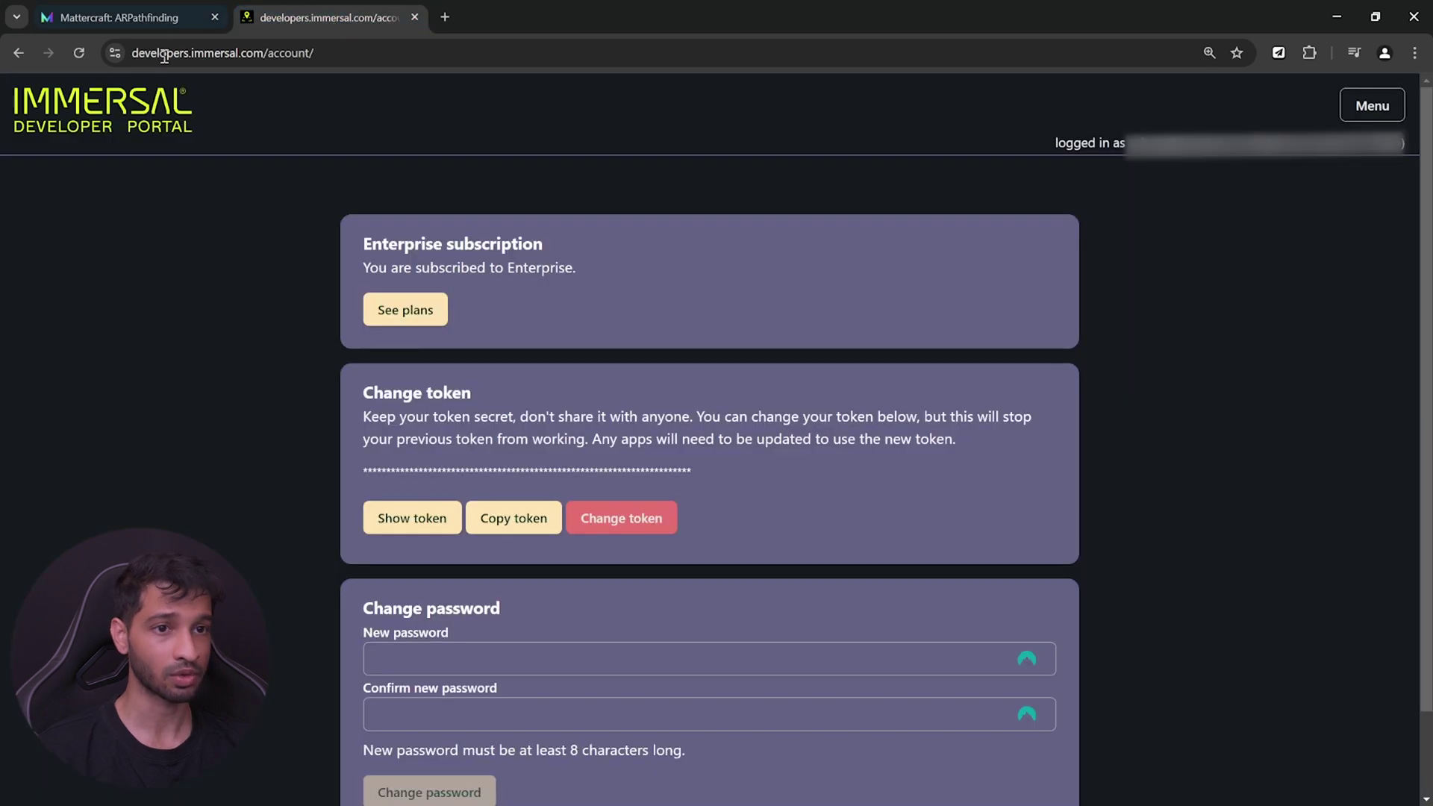
{"action": "left_click", "coordinate": [1372, 105]}
{"action": "left_click", "coordinate": [1257, 174]}
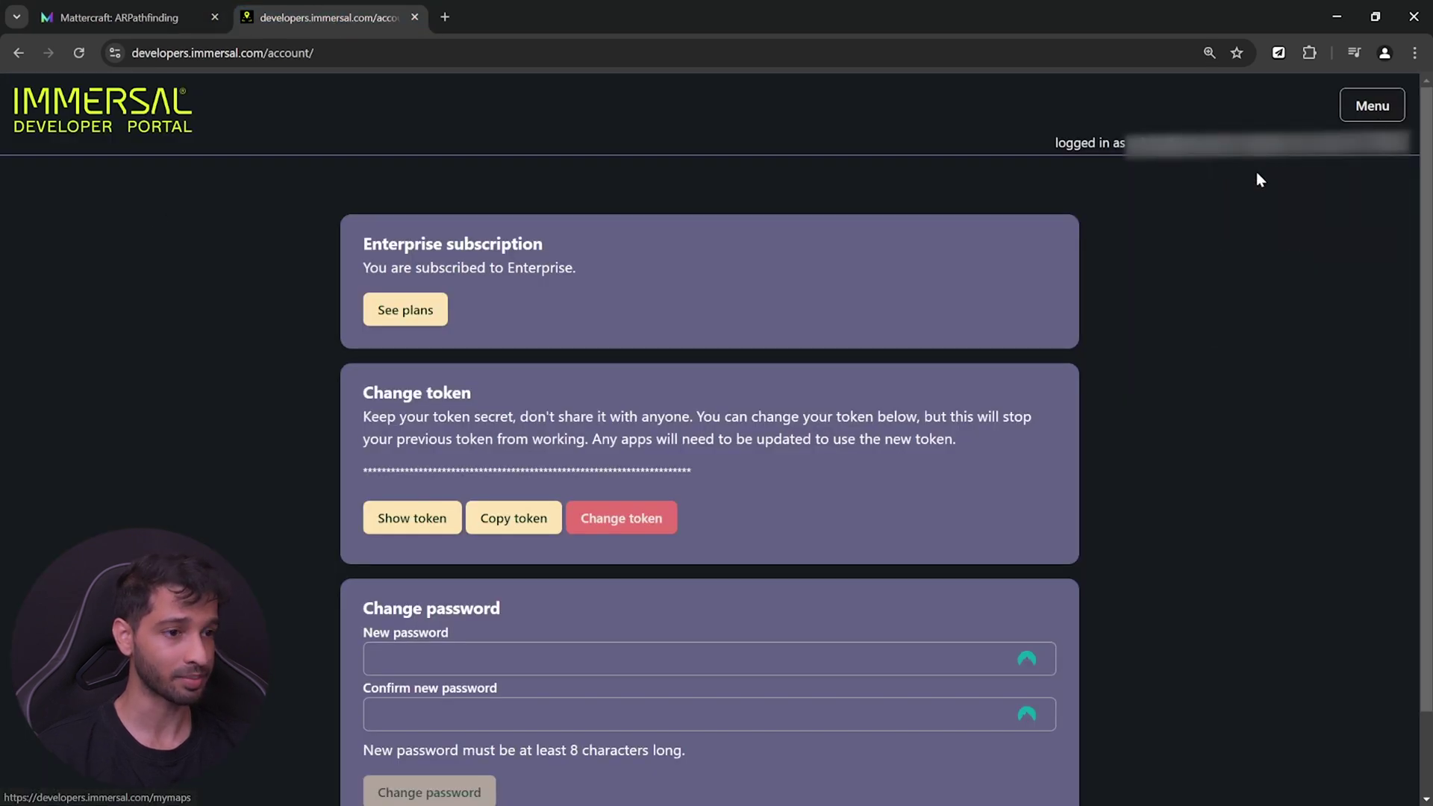
{"action": "left_click", "coordinate": [127, 18]}
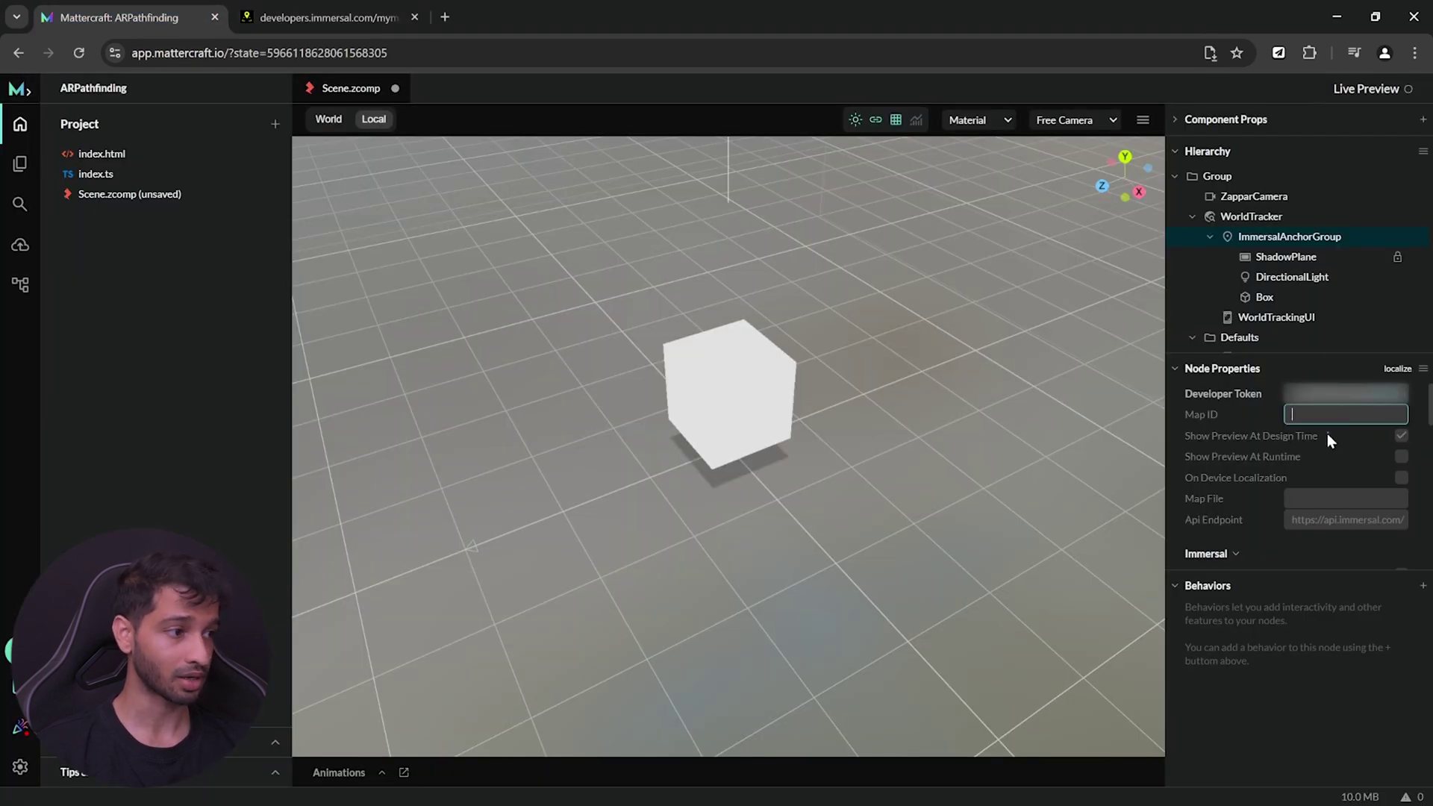
{"action": "left_click", "coordinate": [1327, 413]}
{"action": "key", "text": "ctrl+v"}
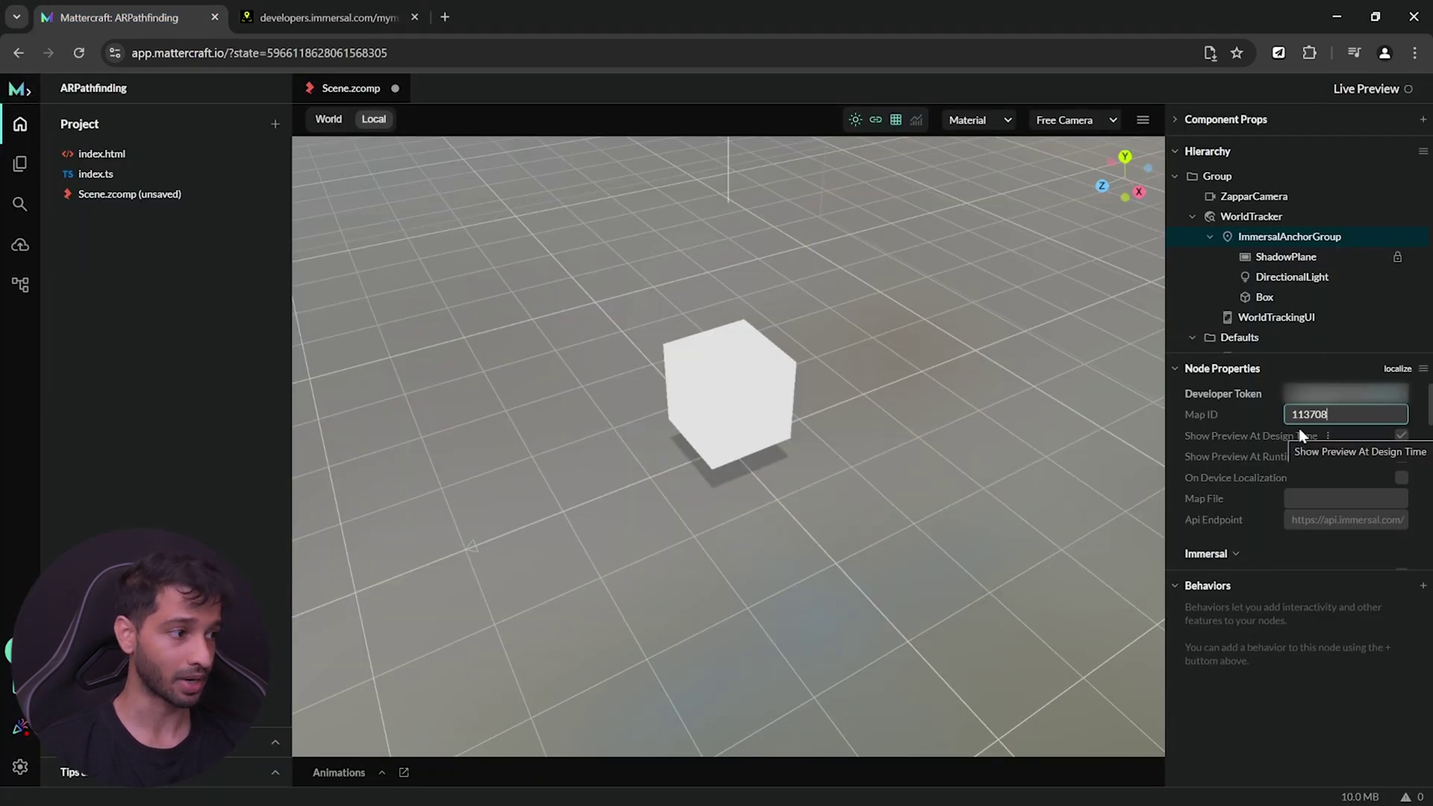
{"action": "mouse_move", "coordinate": [1300, 436]}
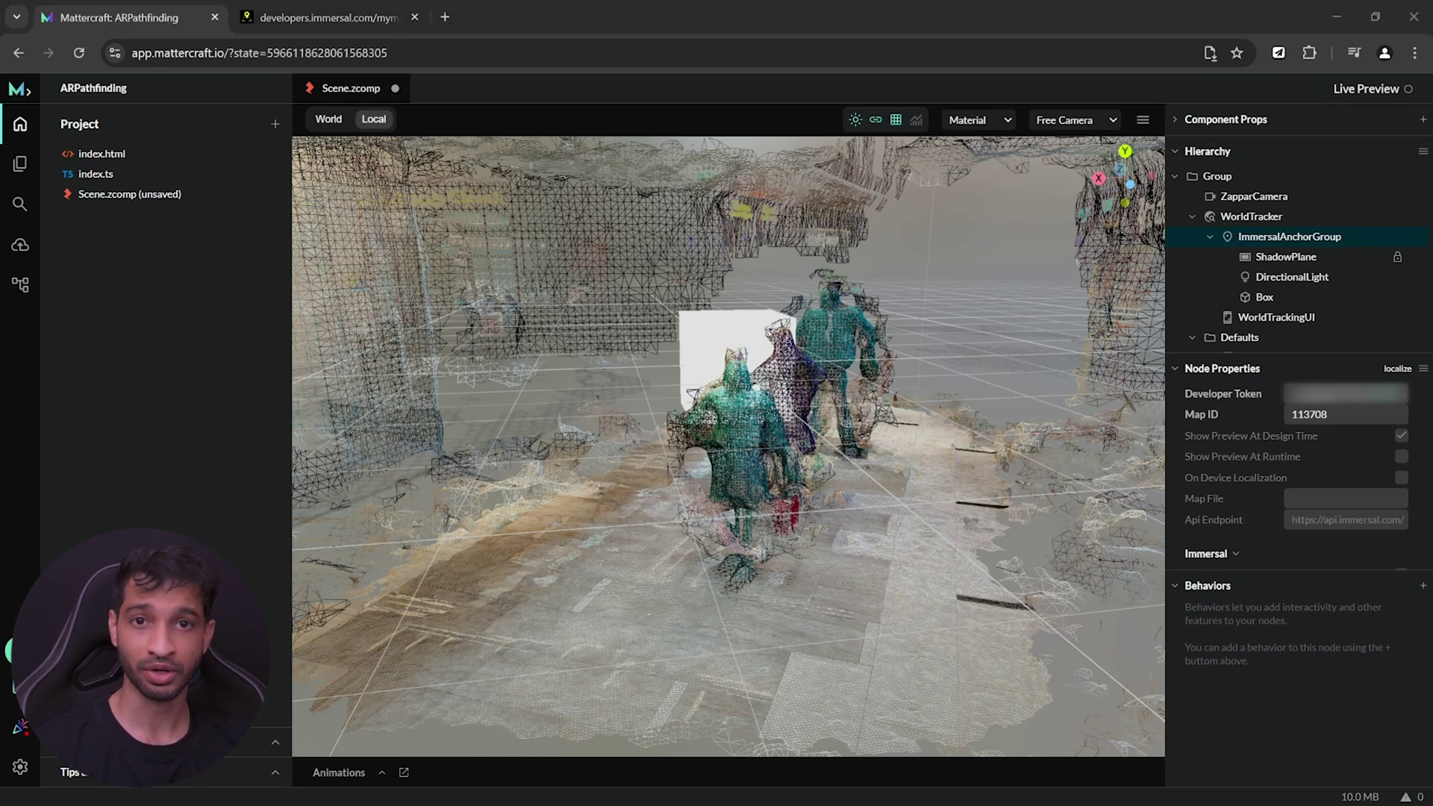
Rename the box to TargetLocation1
{"action": "left_click", "coordinate": [1263, 298]}
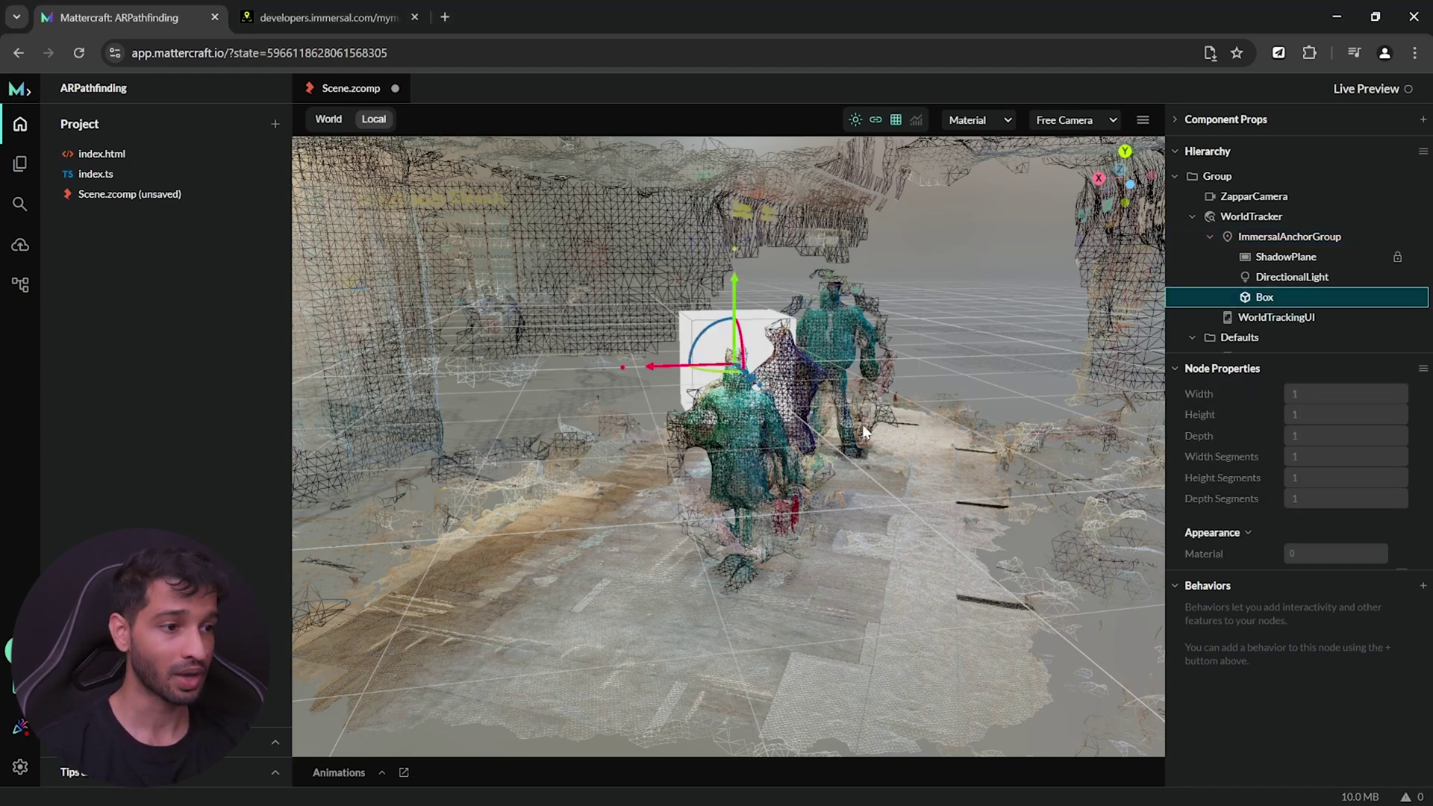
{"action": "right_click_drag", "start_coordinate": [863, 436], "coordinate": [900, 505]}
{"action": "scroll", "coordinate": [900, 505], "scroll_direction": "down", "scroll_amount": 5}
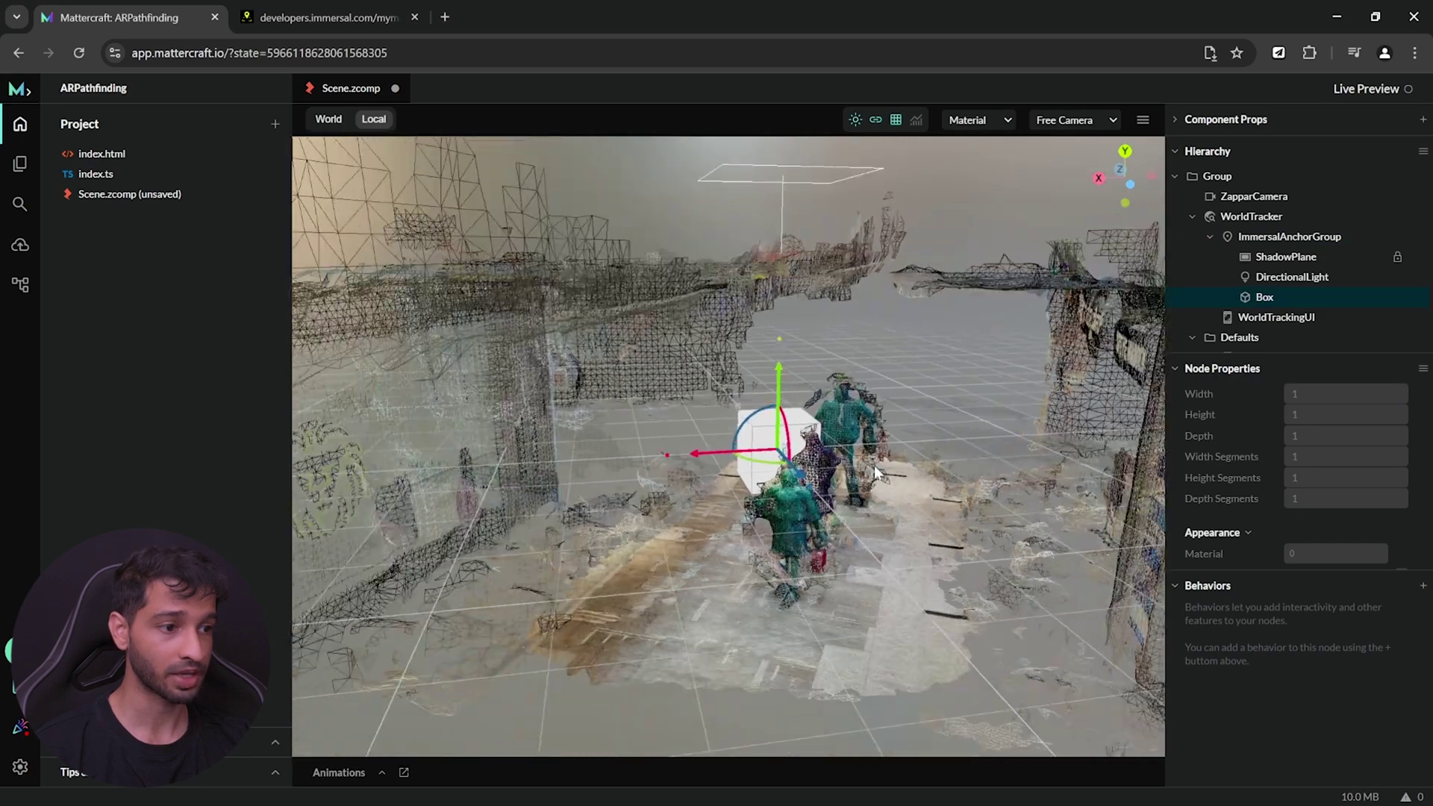
{"action": "left_click_drag", "start_coordinate": [797, 478], "coordinate": [806, 537]}
{"action": "right_click", "coordinate": [1263, 298]}
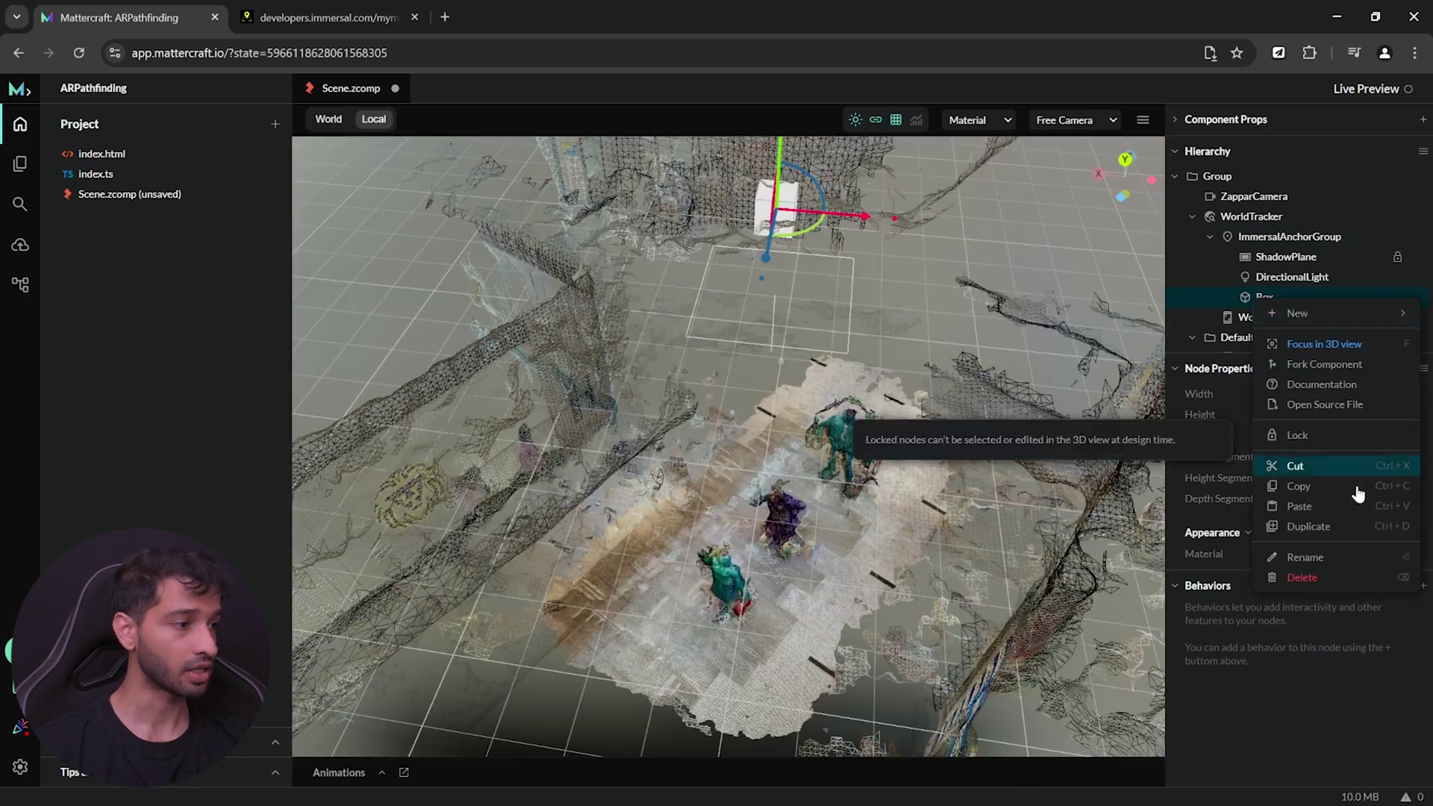
{"action": "left_click", "coordinate": [1306, 556]}
{"action": "type", "text": "TargetLocation1"}
Duplicate it as TargetLocation2 and move it down near the scanned figures
{"action": "key", "text": "Return"}
{"action": "key", "text": "ctrl+v"}
{"action": "left_click", "coordinate": [853, 533]}
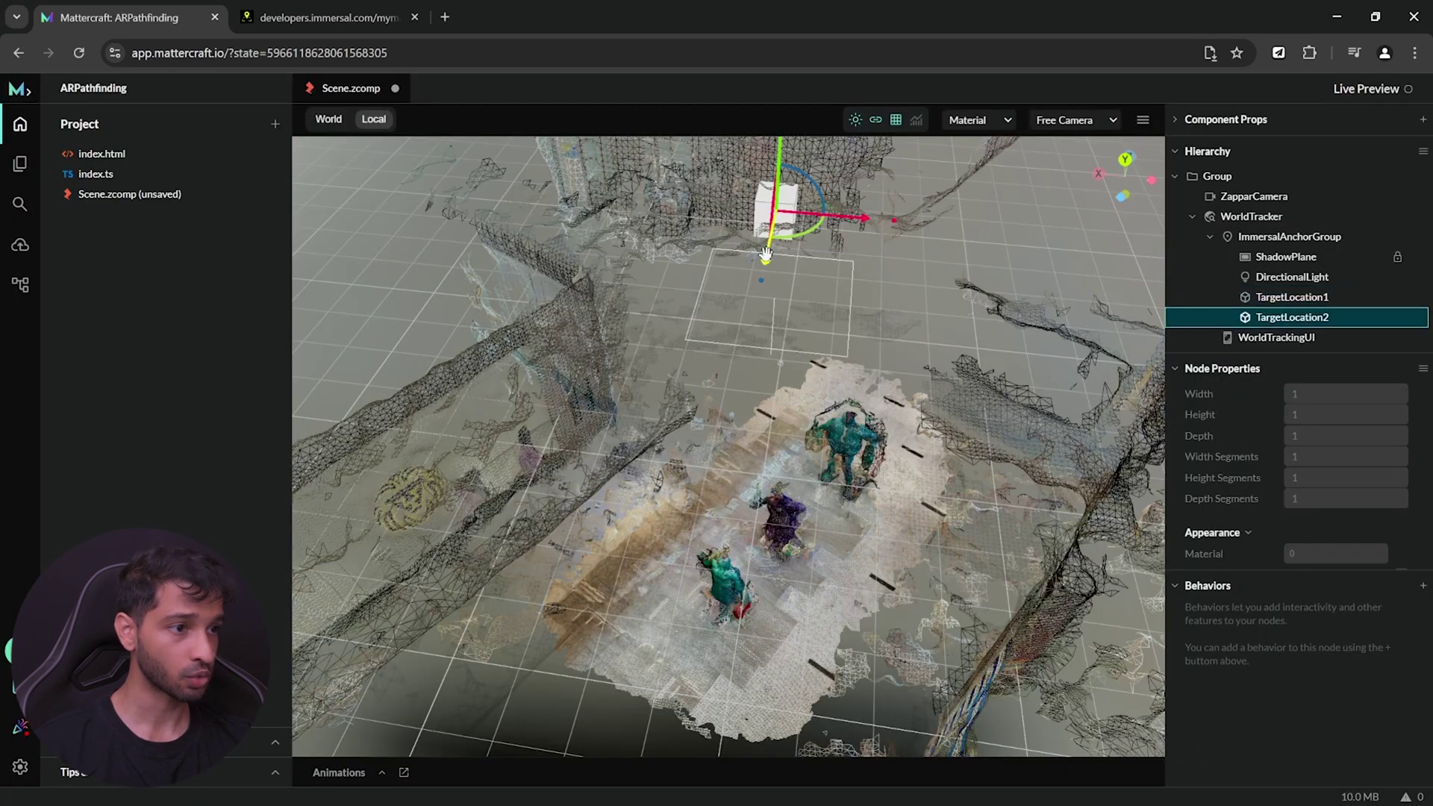
{"action": "left_click_drag", "start_coordinate": [765, 254], "coordinate": [789, 624]}
{"action": "right_click_drag", "start_coordinate": [641, 561], "coordinate": [833, 309]}
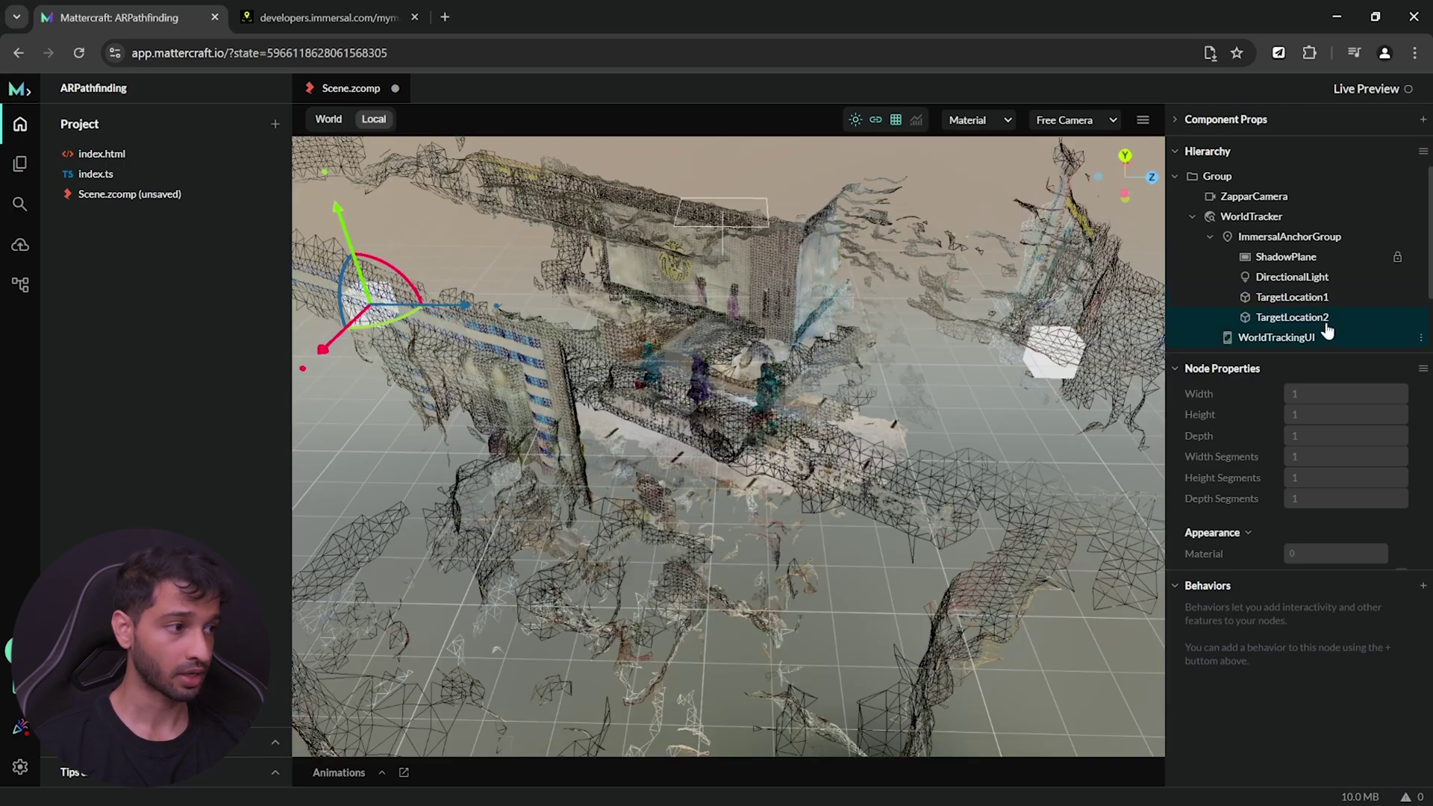
Select both target locations and uncheck Visible to hide them
{"action": "left_click", "coordinate": [1313, 298], "text": "shift"}
{"action": "scroll", "coordinate": [1370, 455], "scroll_direction": "down", "scroll_amount": 3}
{"action": "left_click", "coordinate": [1402, 409]}
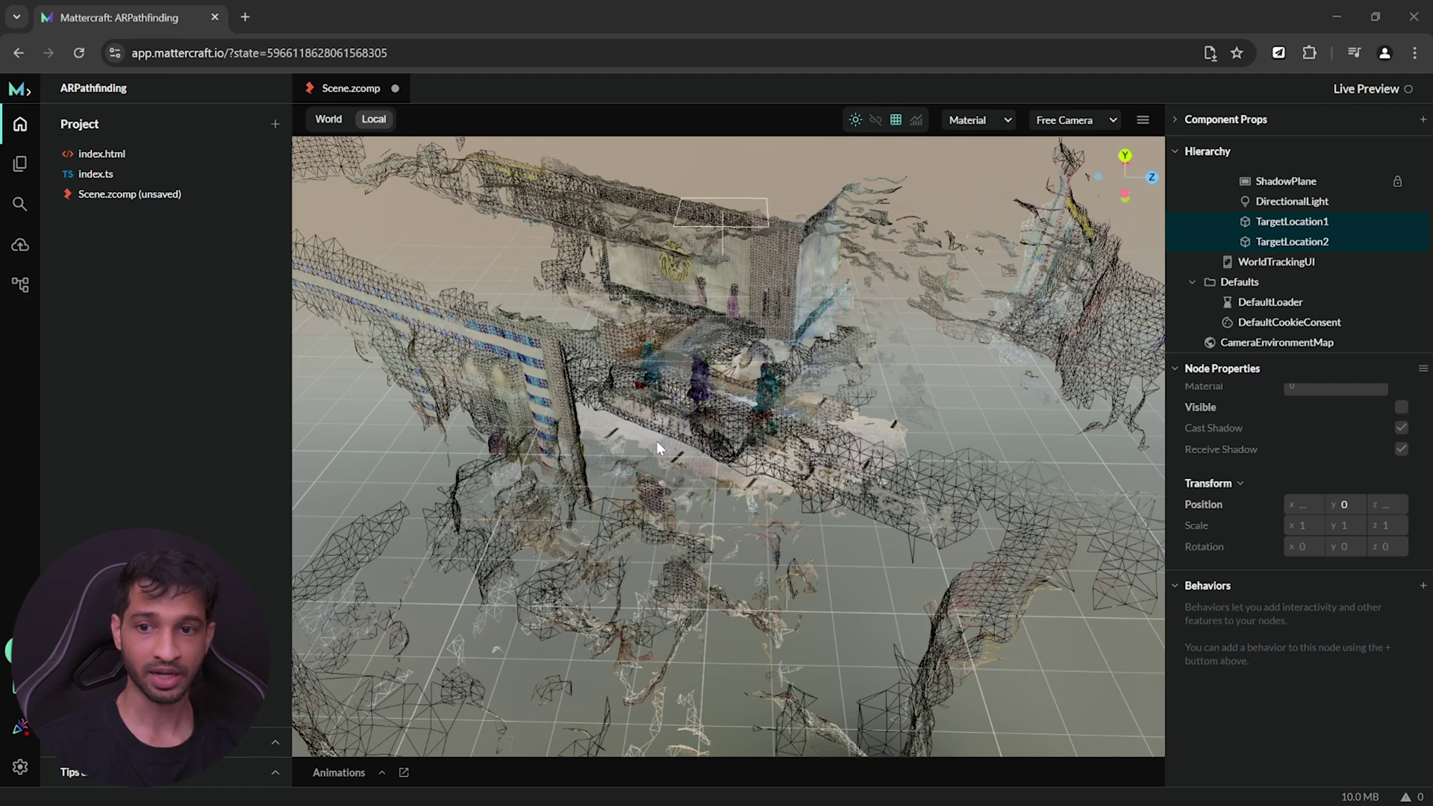
Import styles.css from Downloads > Style into the Project panel and scroll through its styles
{"action": "key", "text": "alt+Tab"}
{"action": "left_click", "coordinate": [588, 271]}
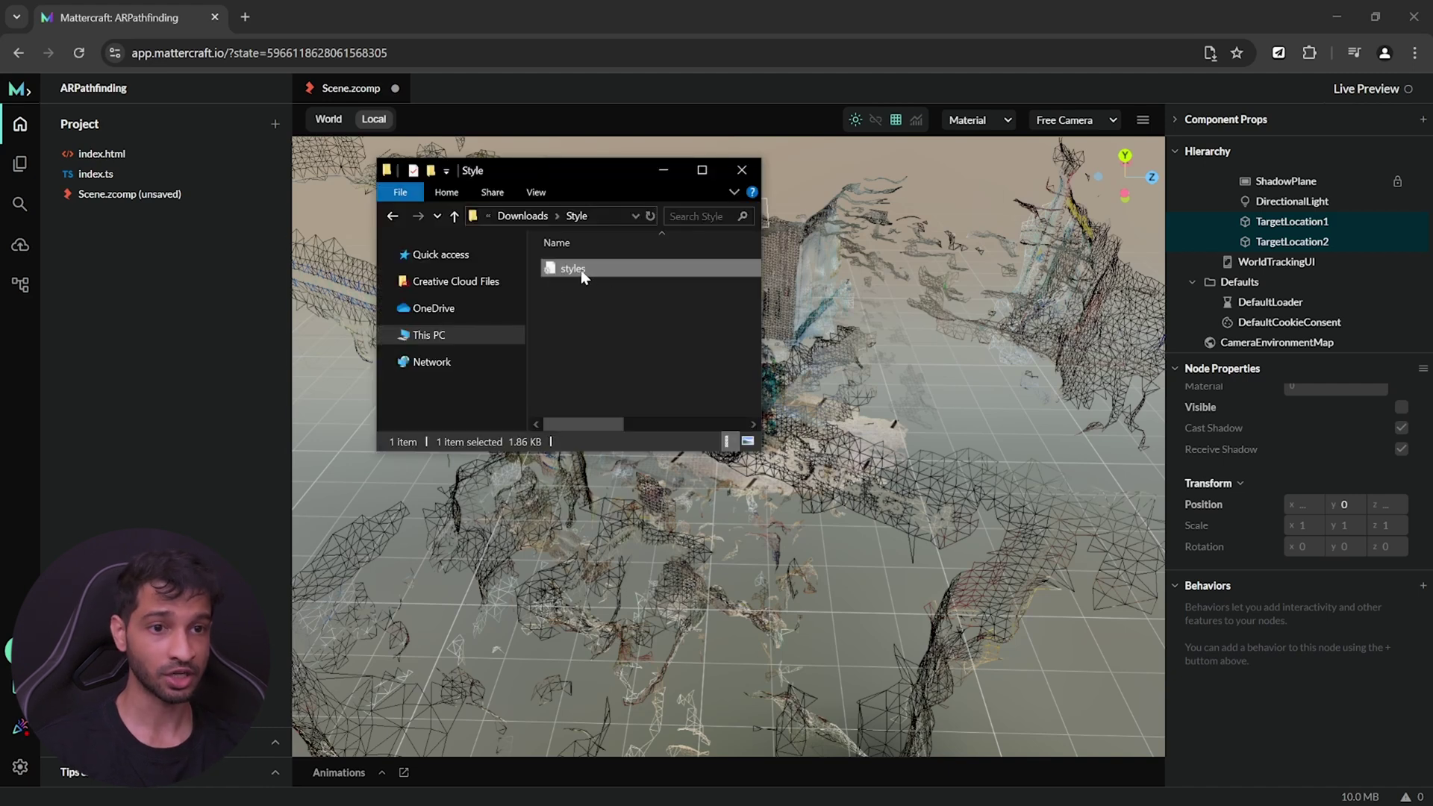
{"action": "left_click_drag", "start_coordinate": [581, 271], "coordinate": [154, 295]}
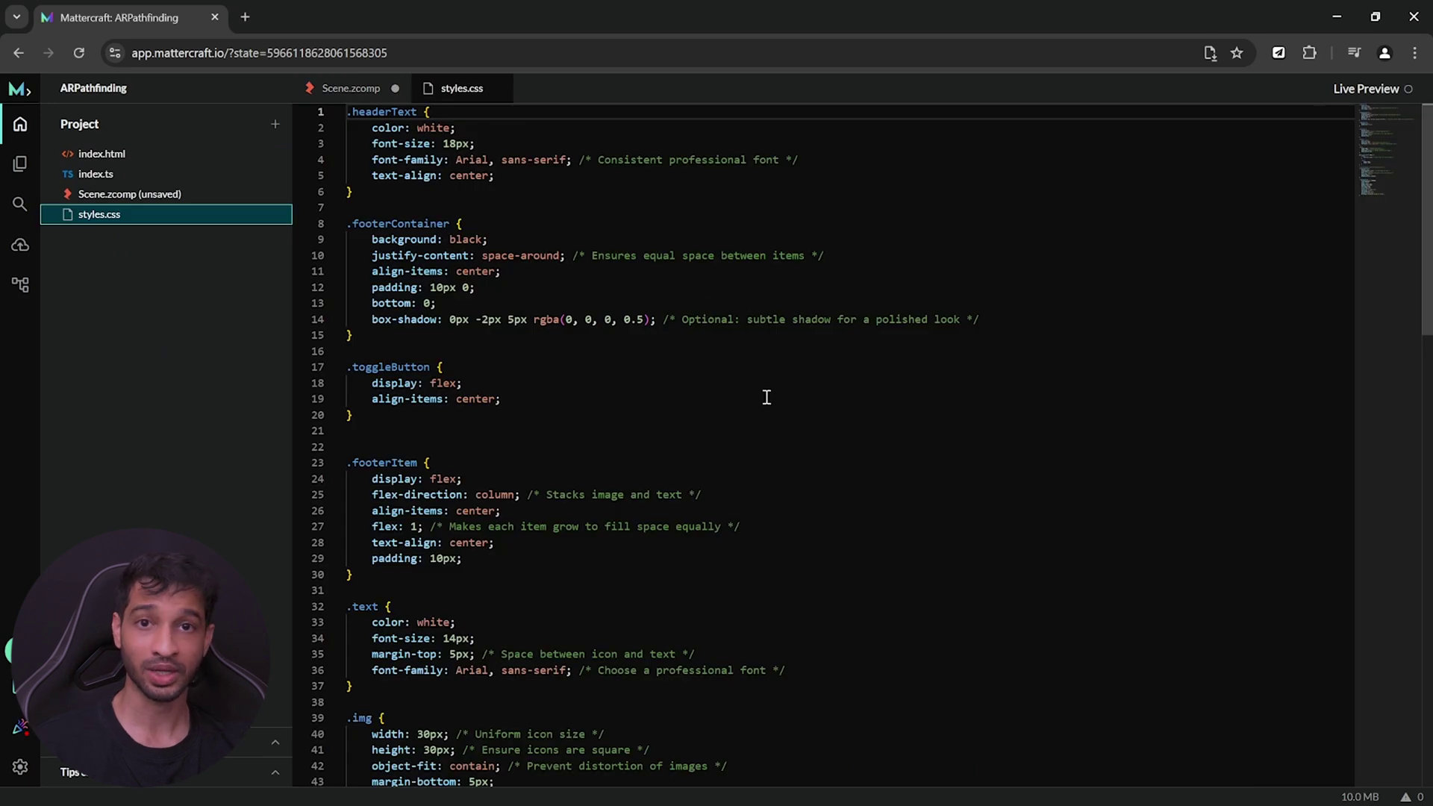
{"action": "scroll", "coordinate": [766, 397], "scroll_direction": "down", "scroll_amount": 4}
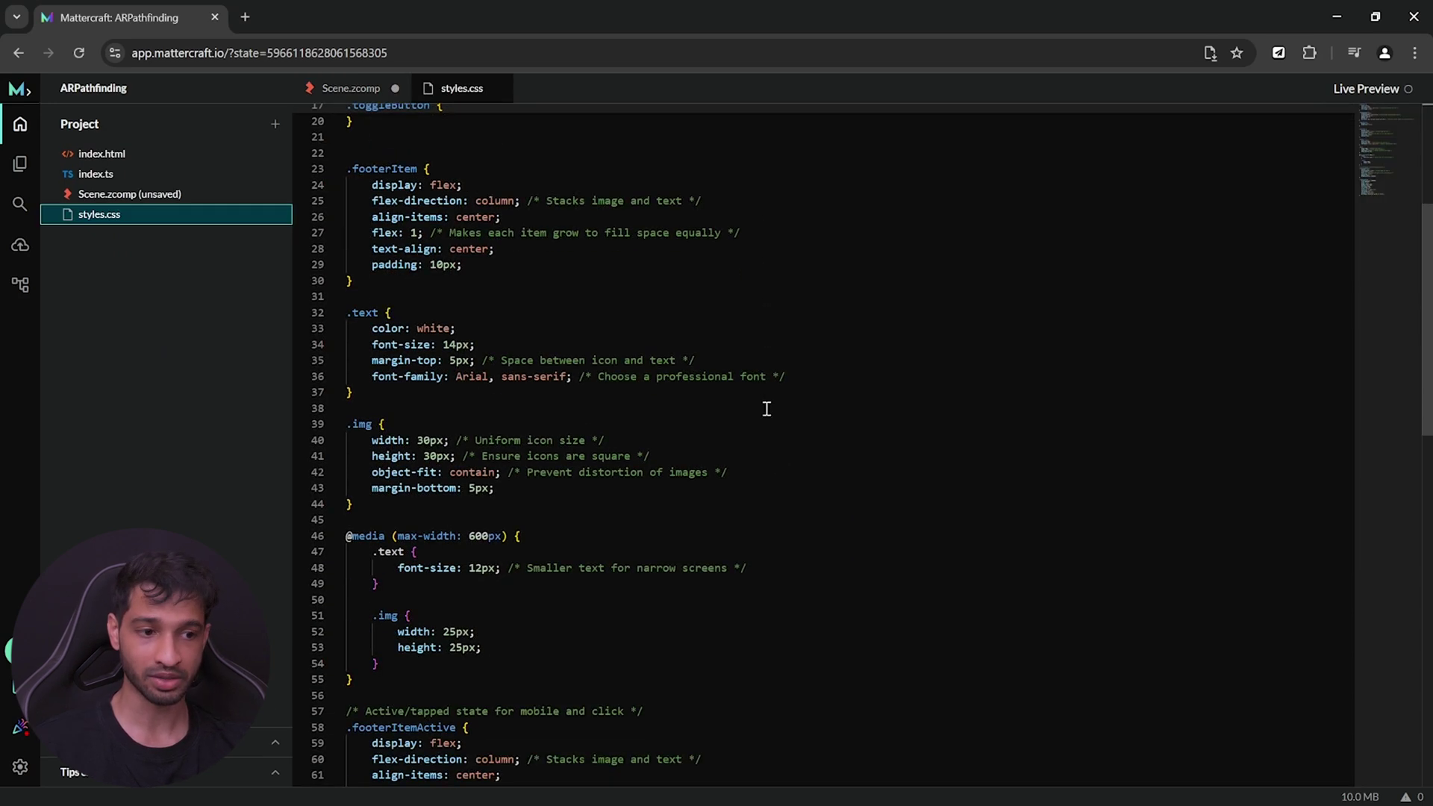
{"action": "scroll", "coordinate": [762, 400], "scroll_direction": "down", "scroll_amount": 2}
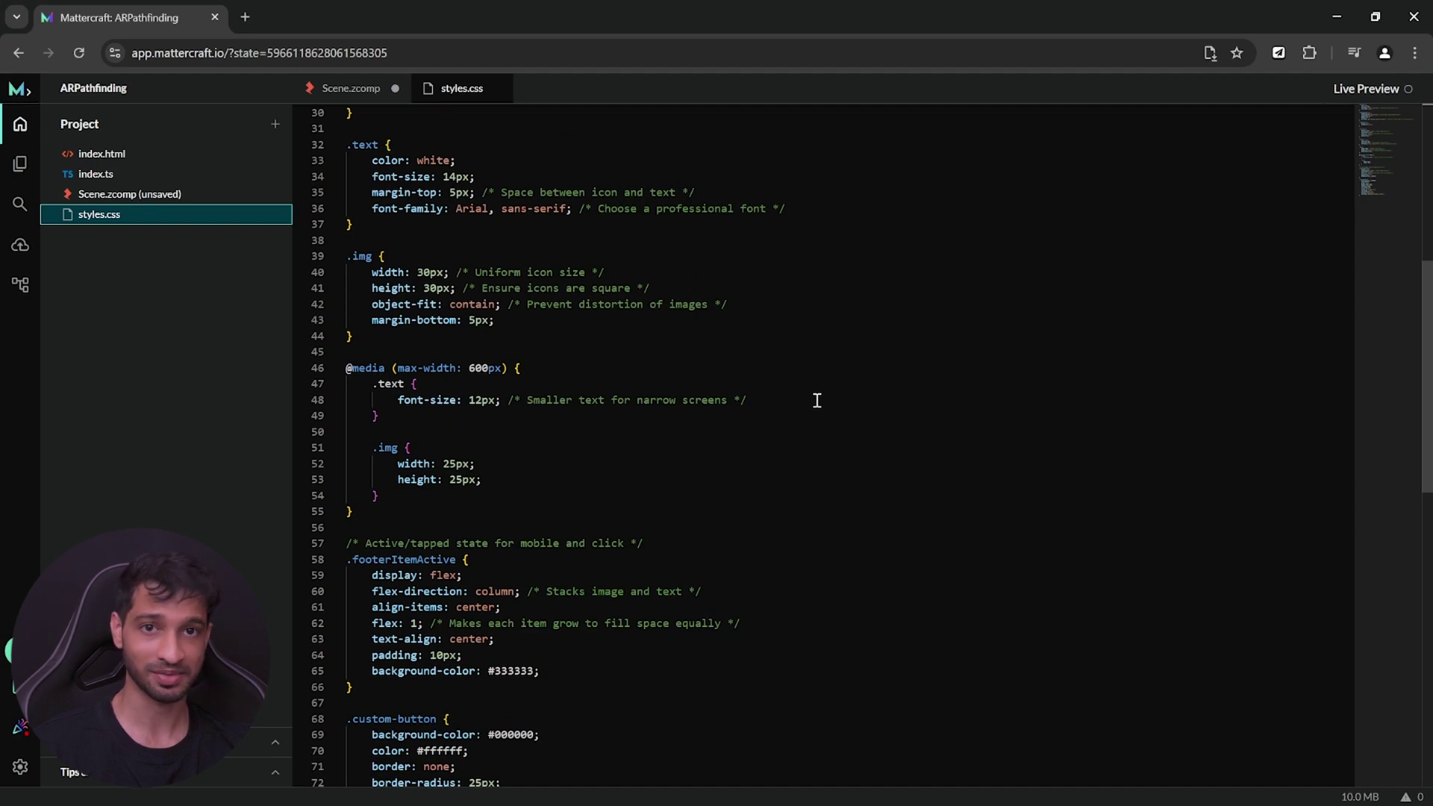
Add an HTML node under the root Group and nest styles.css inside it
{"action": "left_click", "coordinate": [348, 94]}
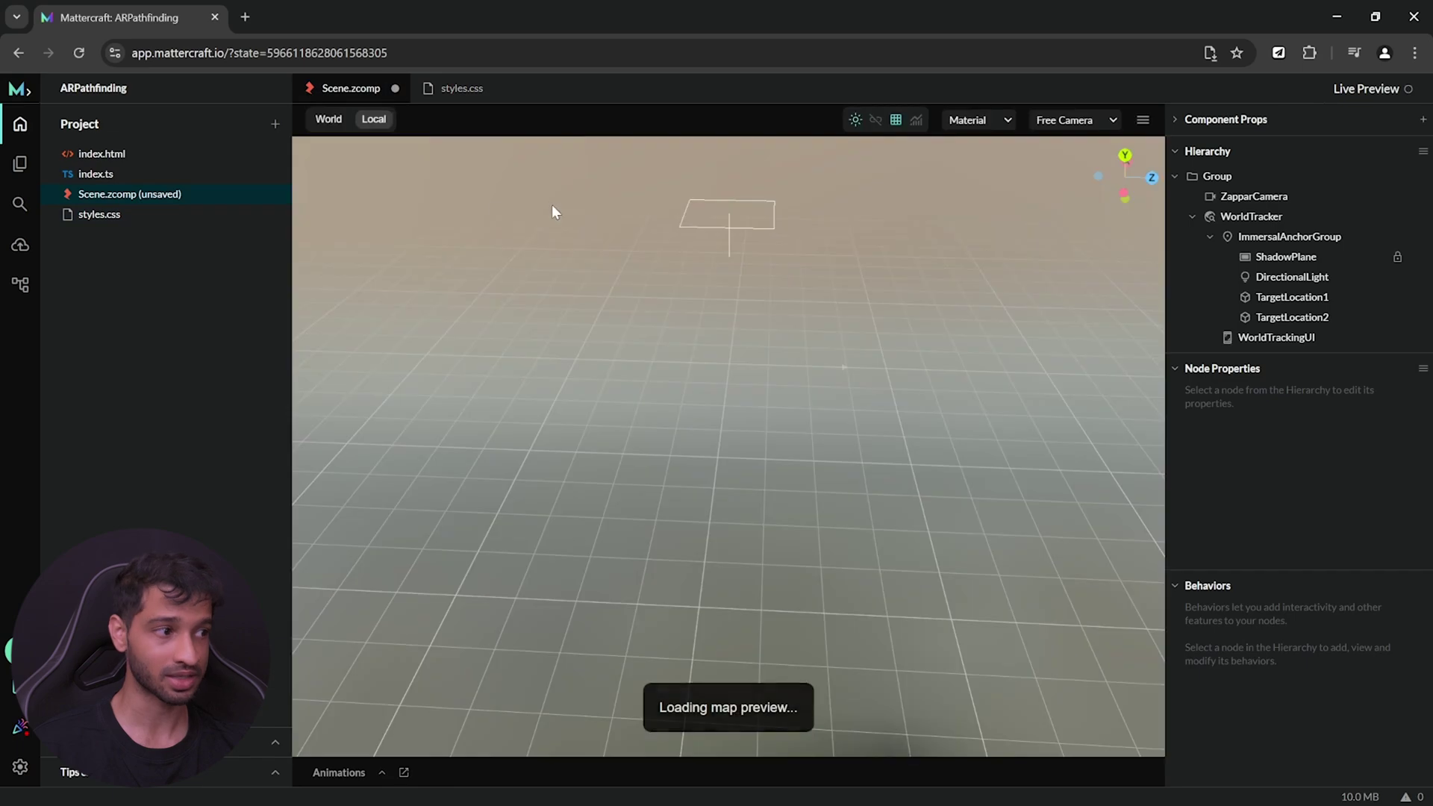
{"action": "right_click", "coordinate": [1383, 178]}
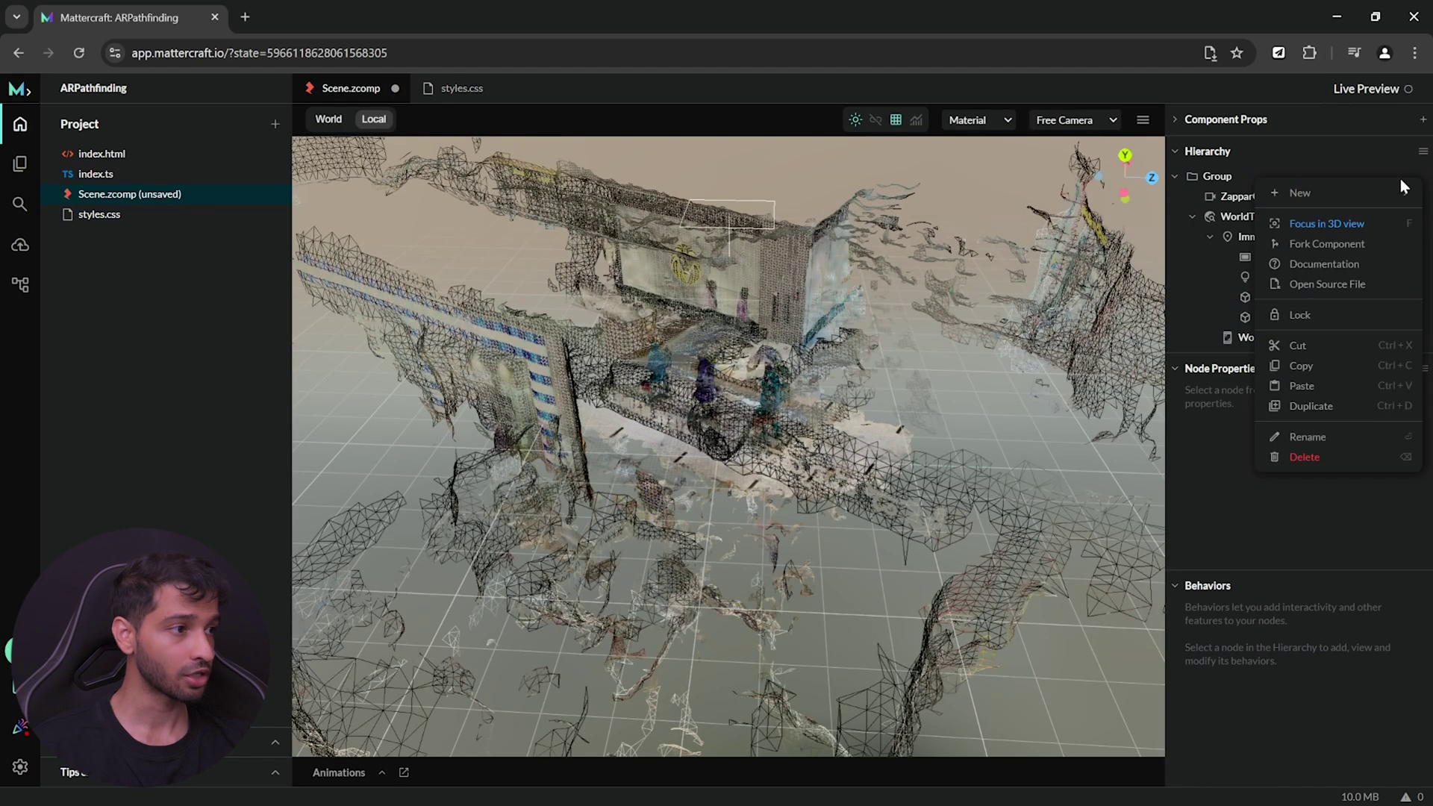
{"action": "mouse_move", "coordinate": [1343, 199]}
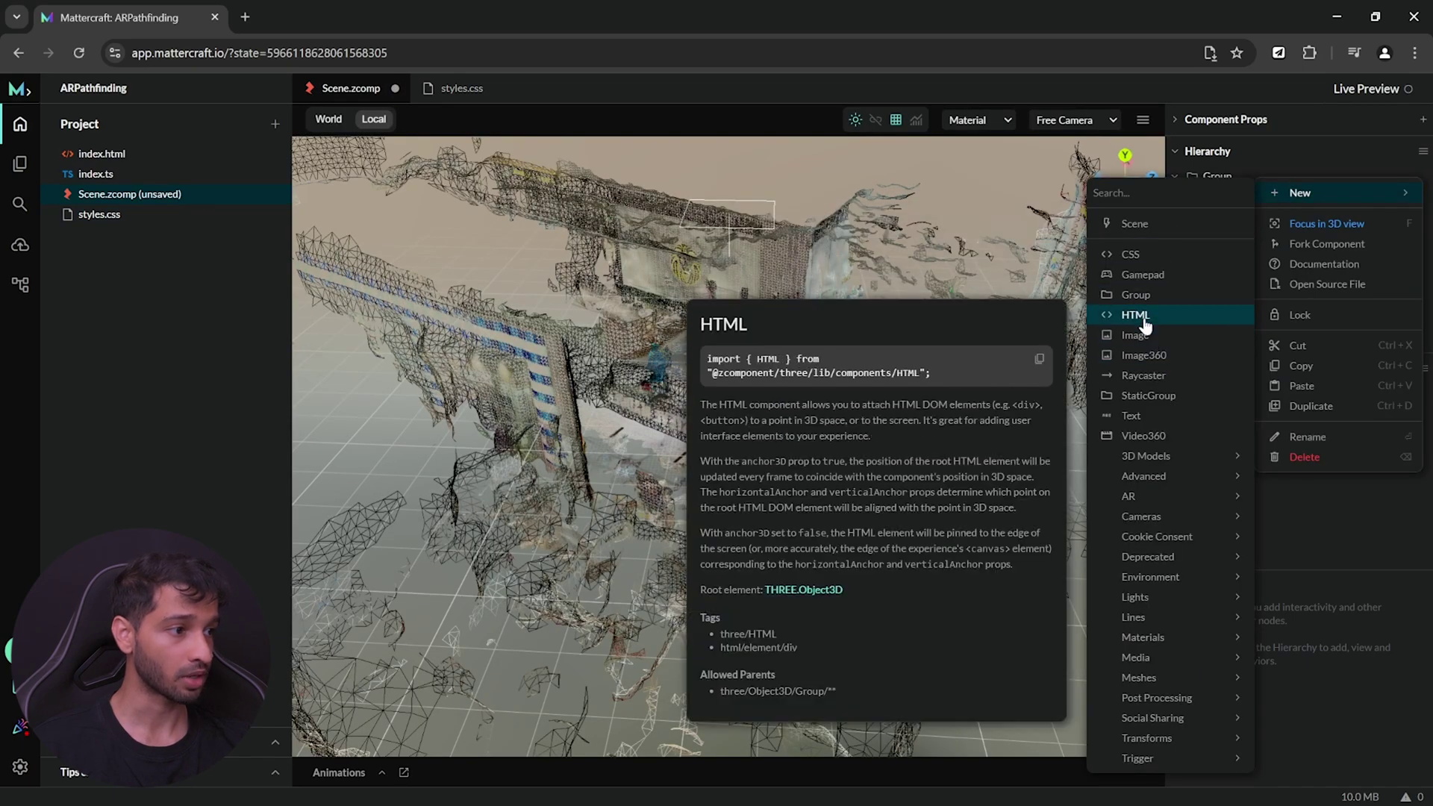
{"action": "left_click", "coordinate": [1138, 315]}
{"action": "left_click_drag", "start_coordinate": [90, 224], "coordinate": [1245, 348]}
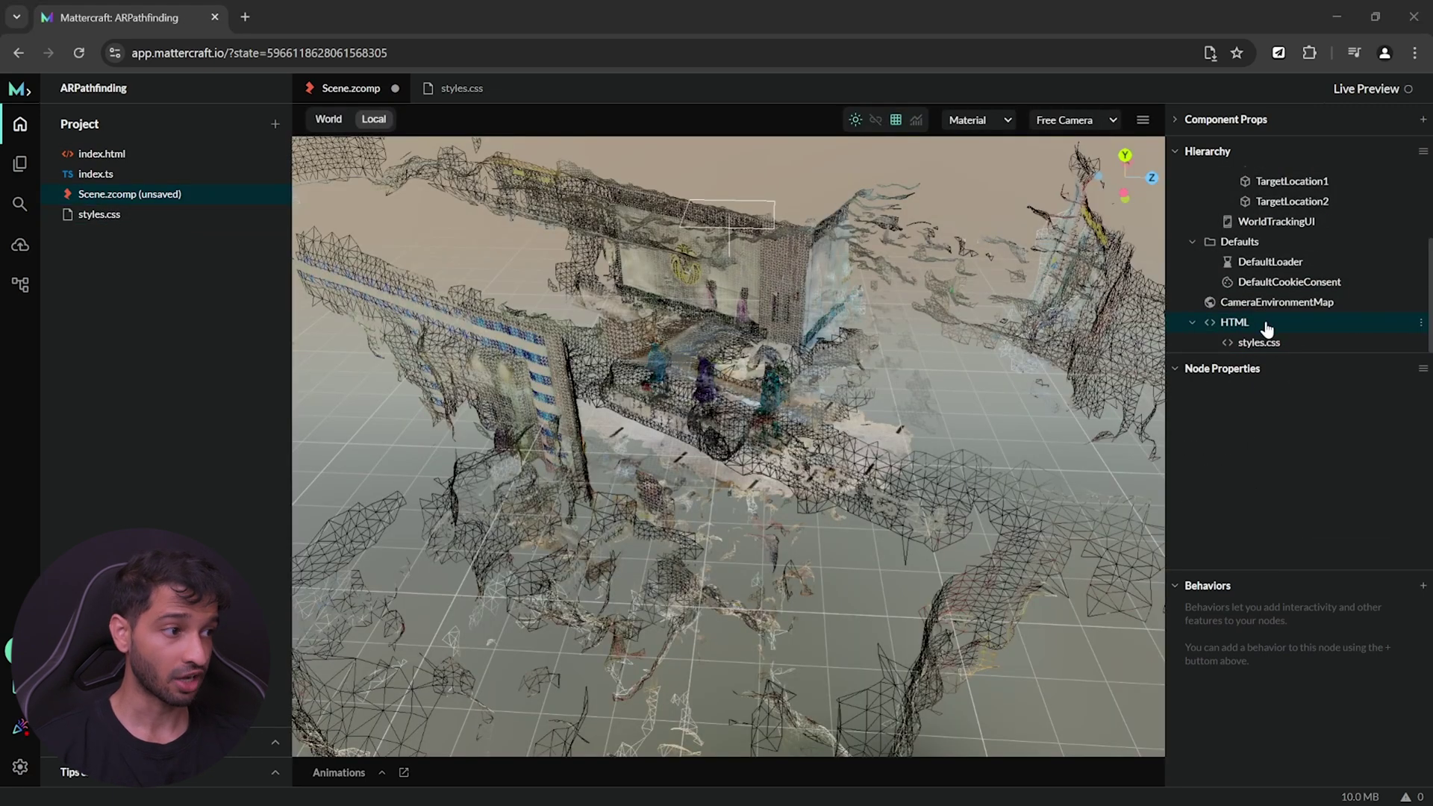
{"action": "left_click", "coordinate": [1419, 324]}
{"action": "left_click", "coordinate": [1420, 324]}
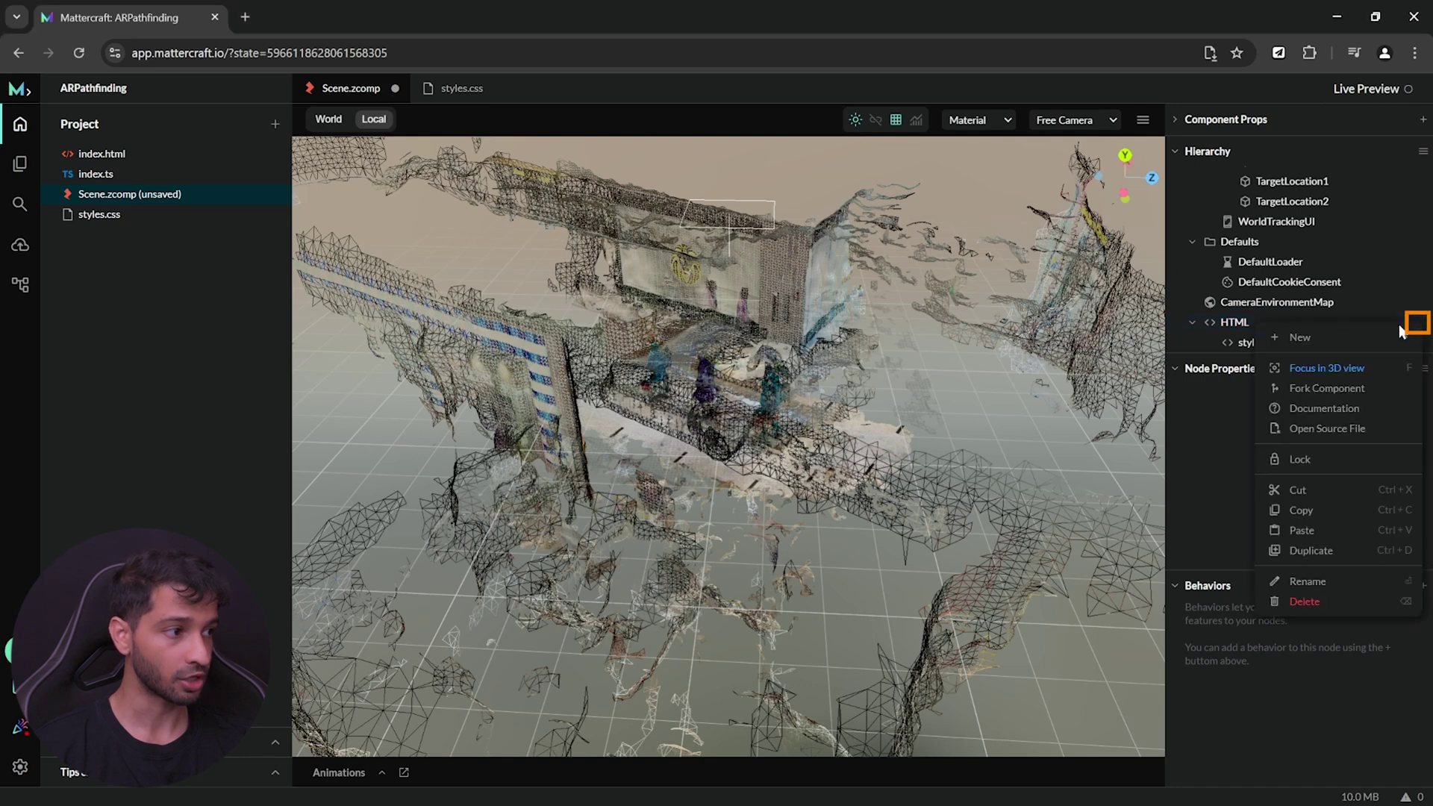
Add a Div named FooterContainer inside HTML with the class footerContainer
{"action": "mouse_move", "coordinate": [1401, 335]}
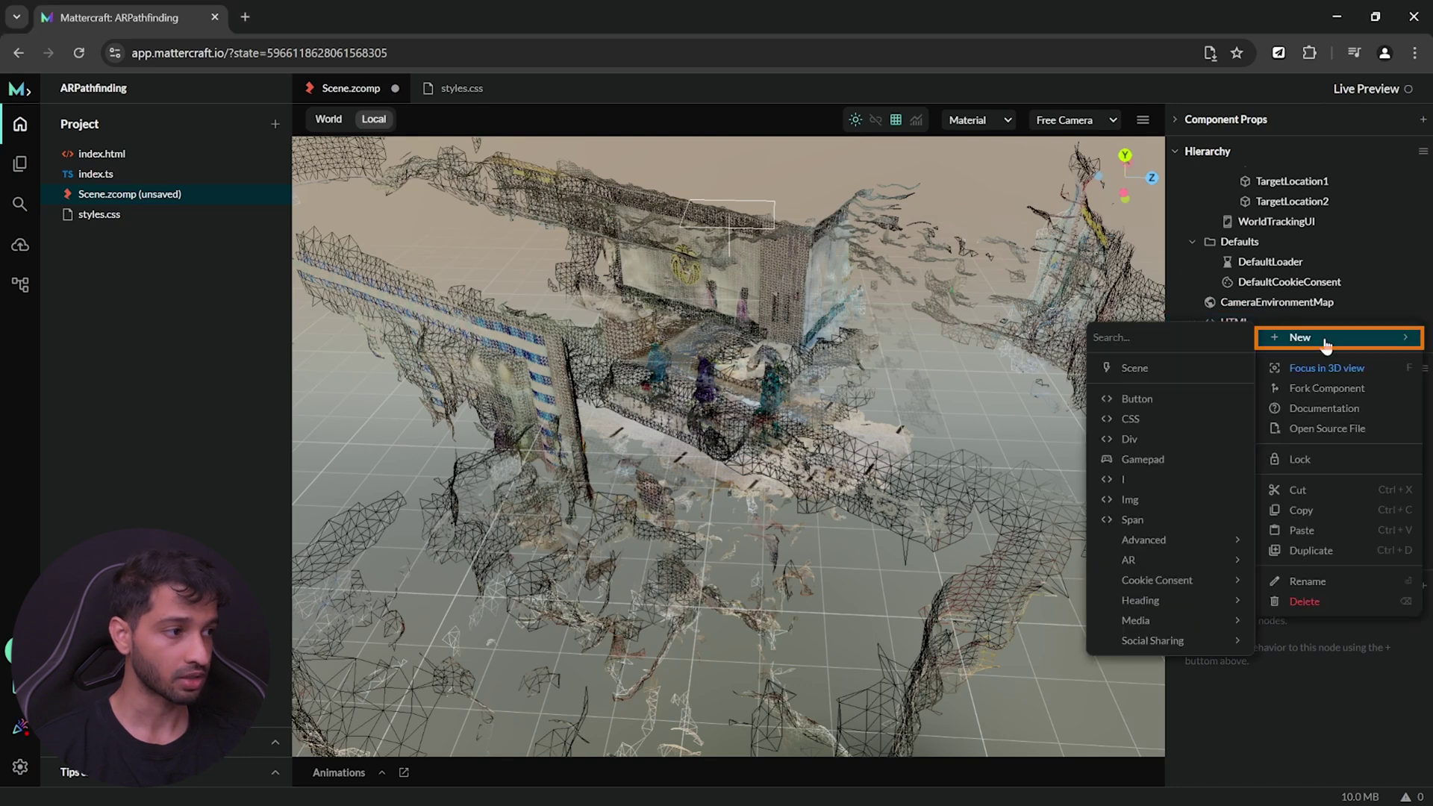
{"action": "left_click", "coordinate": [1134, 445]}
{"action": "left_click", "coordinate": [1419, 342]}
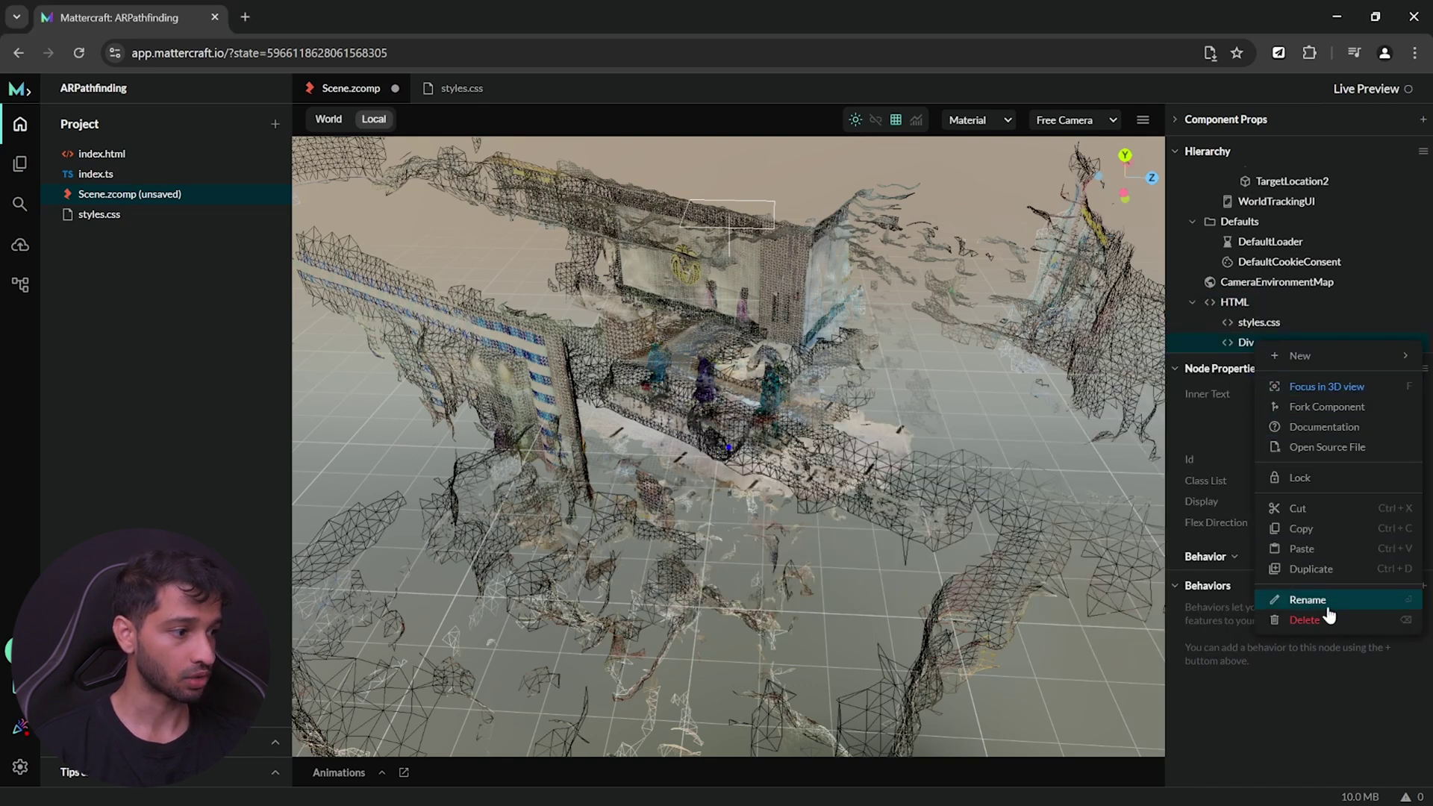
{"action": "left_click", "coordinate": [1308, 600]}
{"action": "type", "text": "FooterContainer"}
{"action": "key", "text": "Return"}
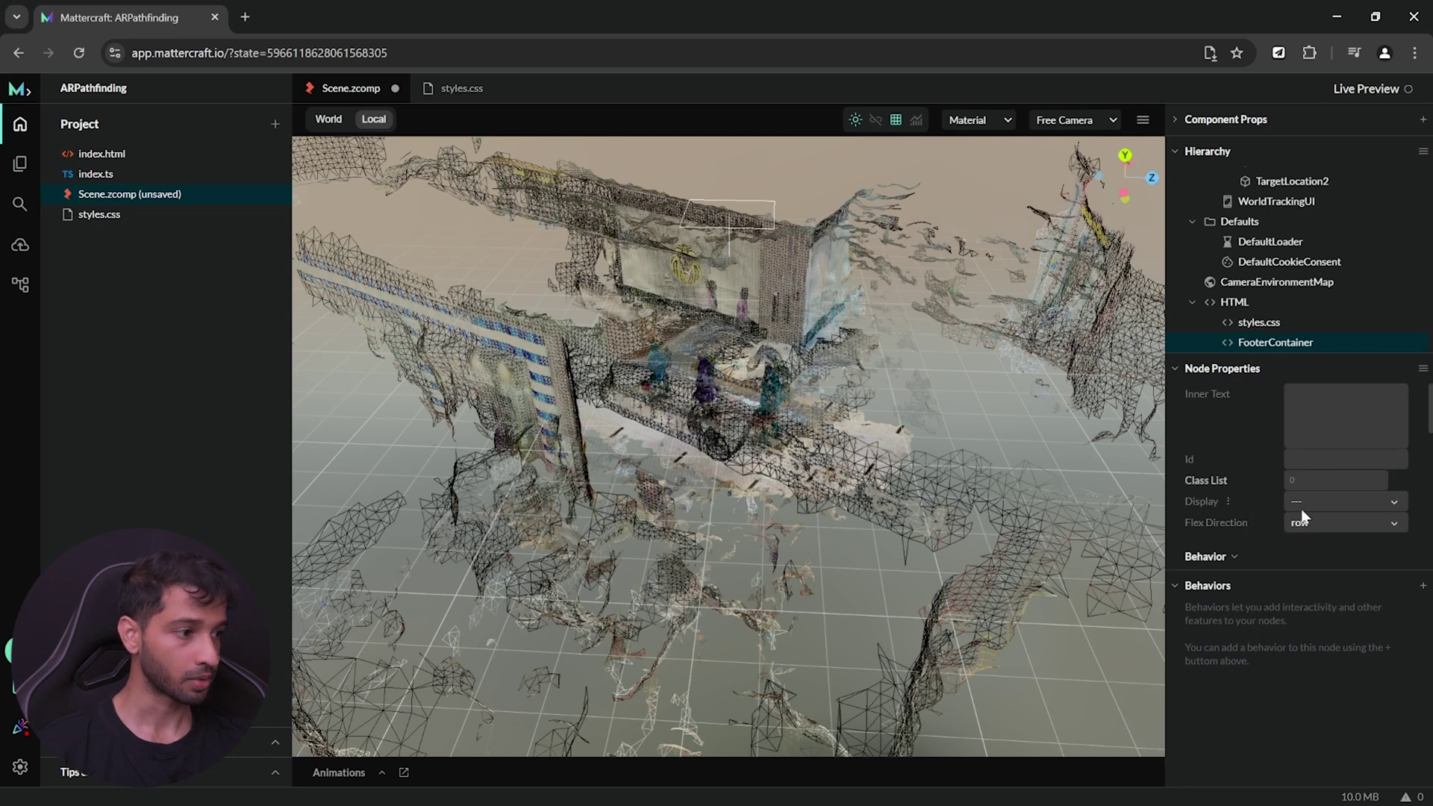
{"action": "left_click", "coordinate": [1329, 483]}
{"action": "type", "text": "FooterContainer"}
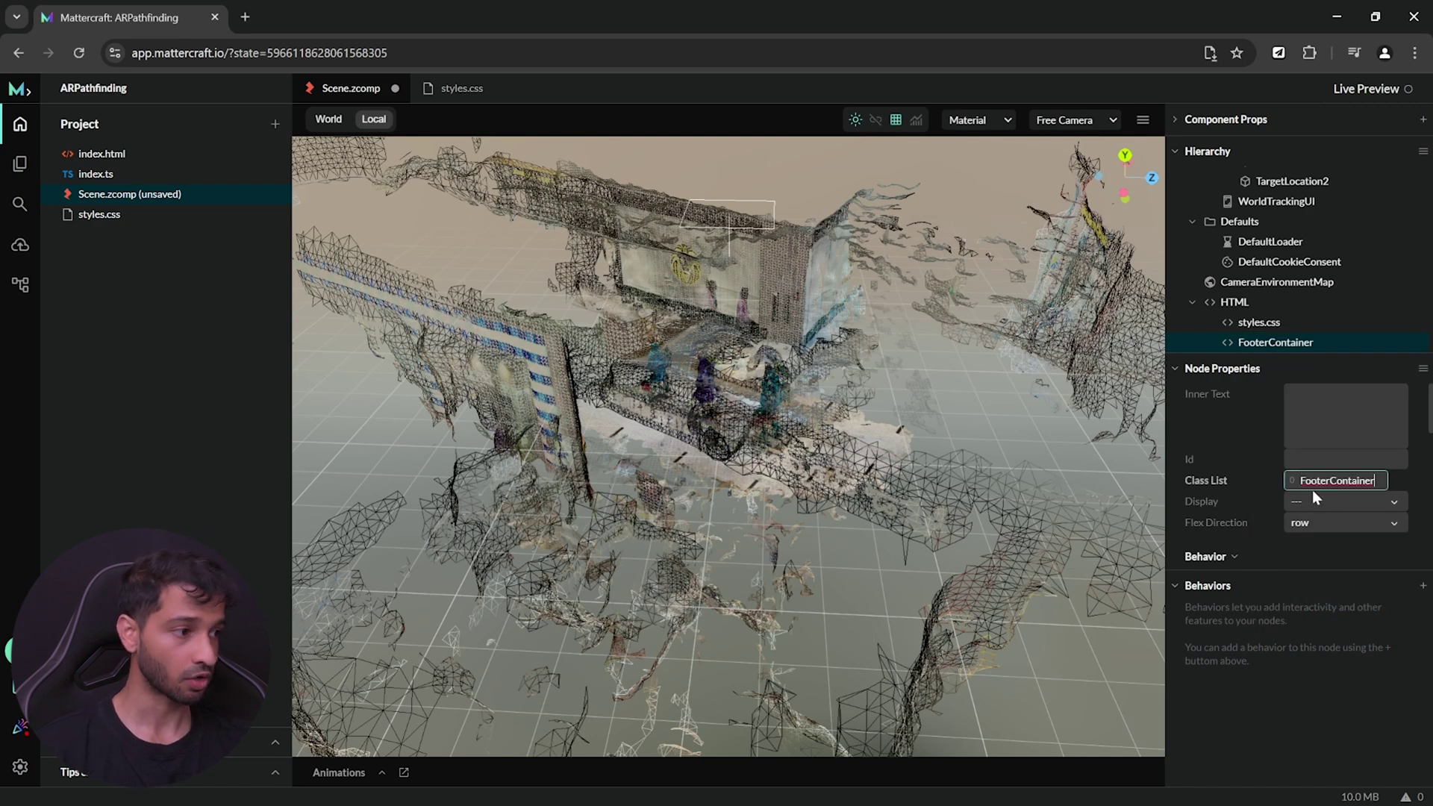
{"action": "key", "text": "Home"}
{"action": "key", "text": "Delete"}
{"action": "type", "text": "f"}
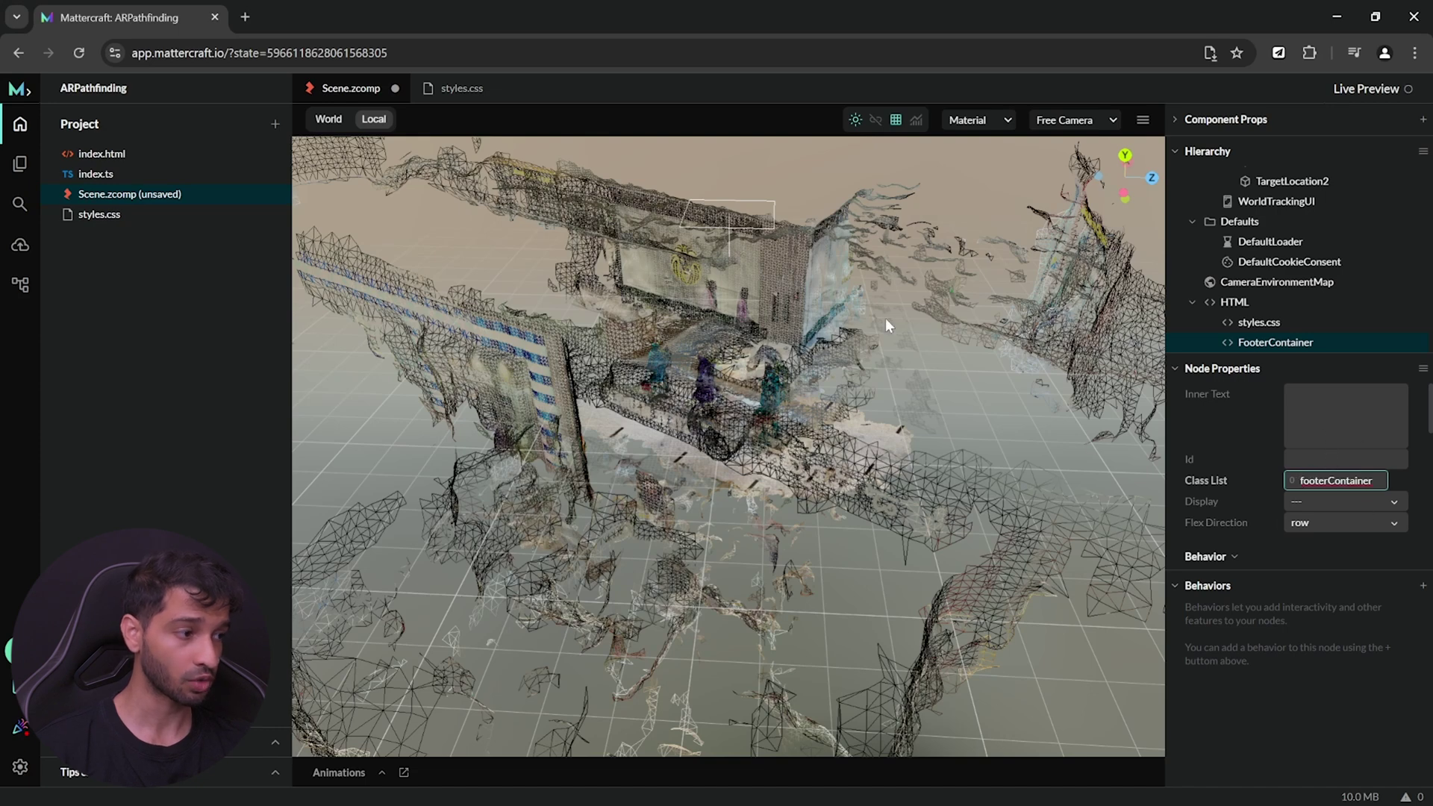
{"action": "left_click", "coordinate": [453, 89]}
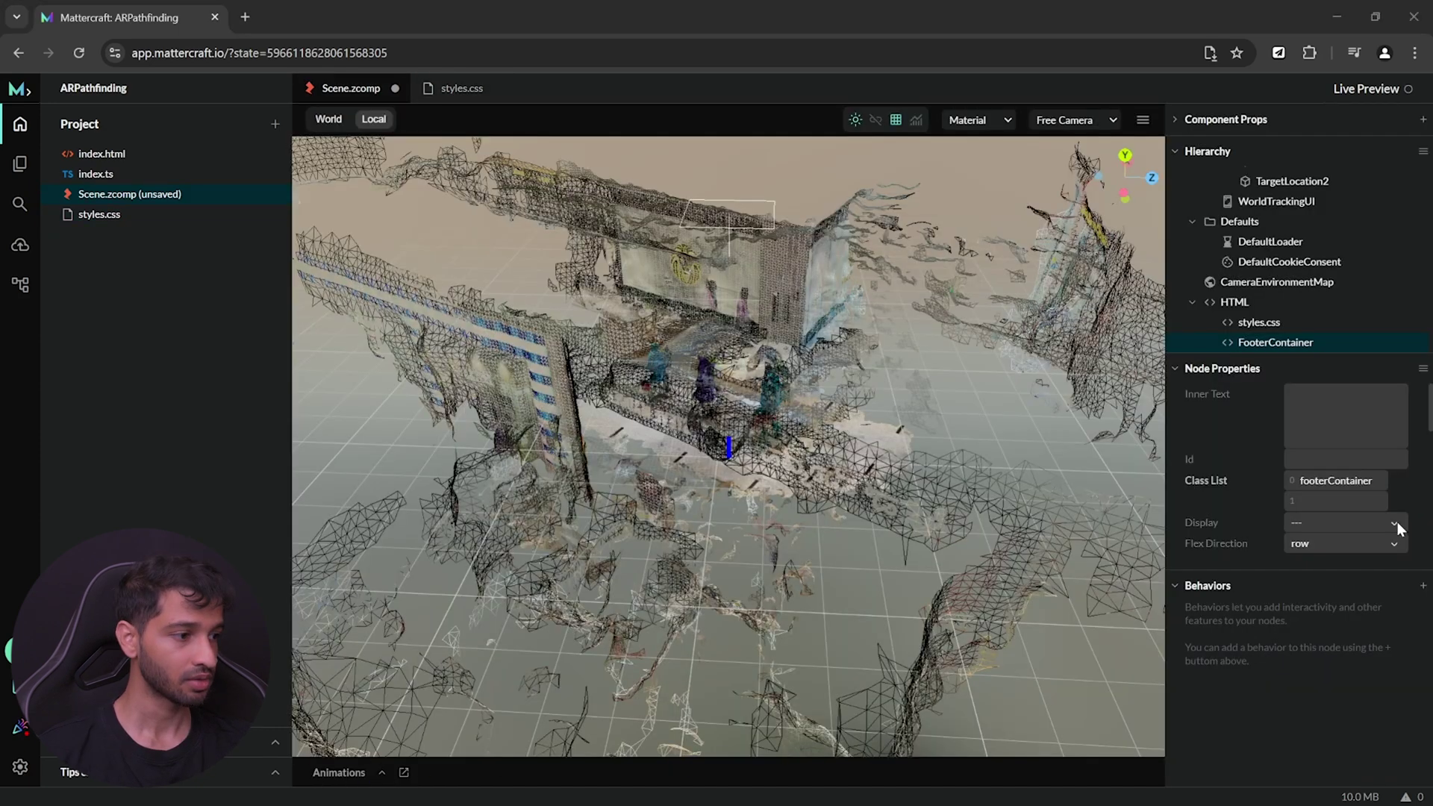
Make FooterContainer a flex container 100 vw wide
{"action": "left_click", "coordinate": [1396, 522]}
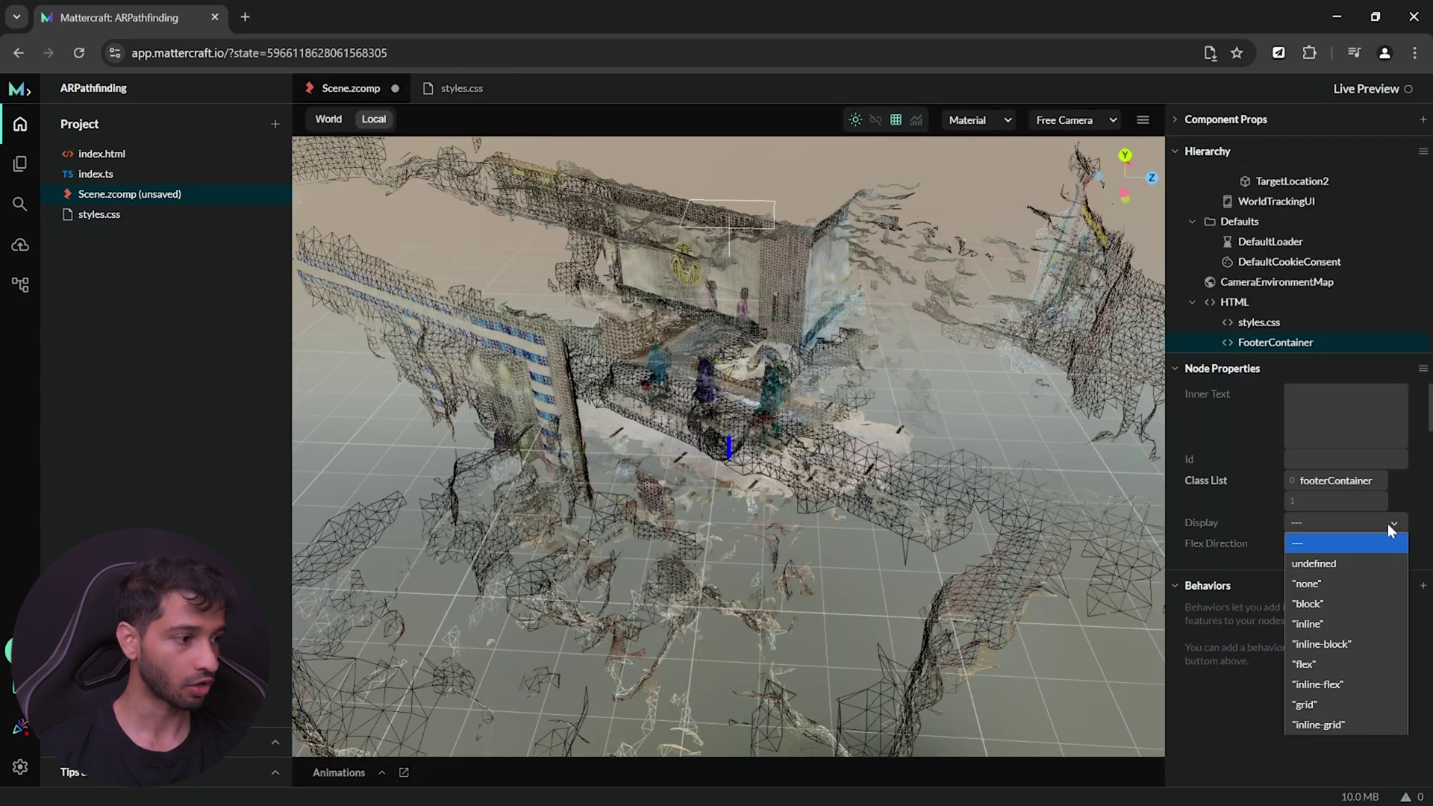
{"action": "left_click", "coordinate": [1352, 663]}
{"action": "scroll", "coordinate": [1362, 475], "scroll_direction": "down", "scroll_amount": 5}
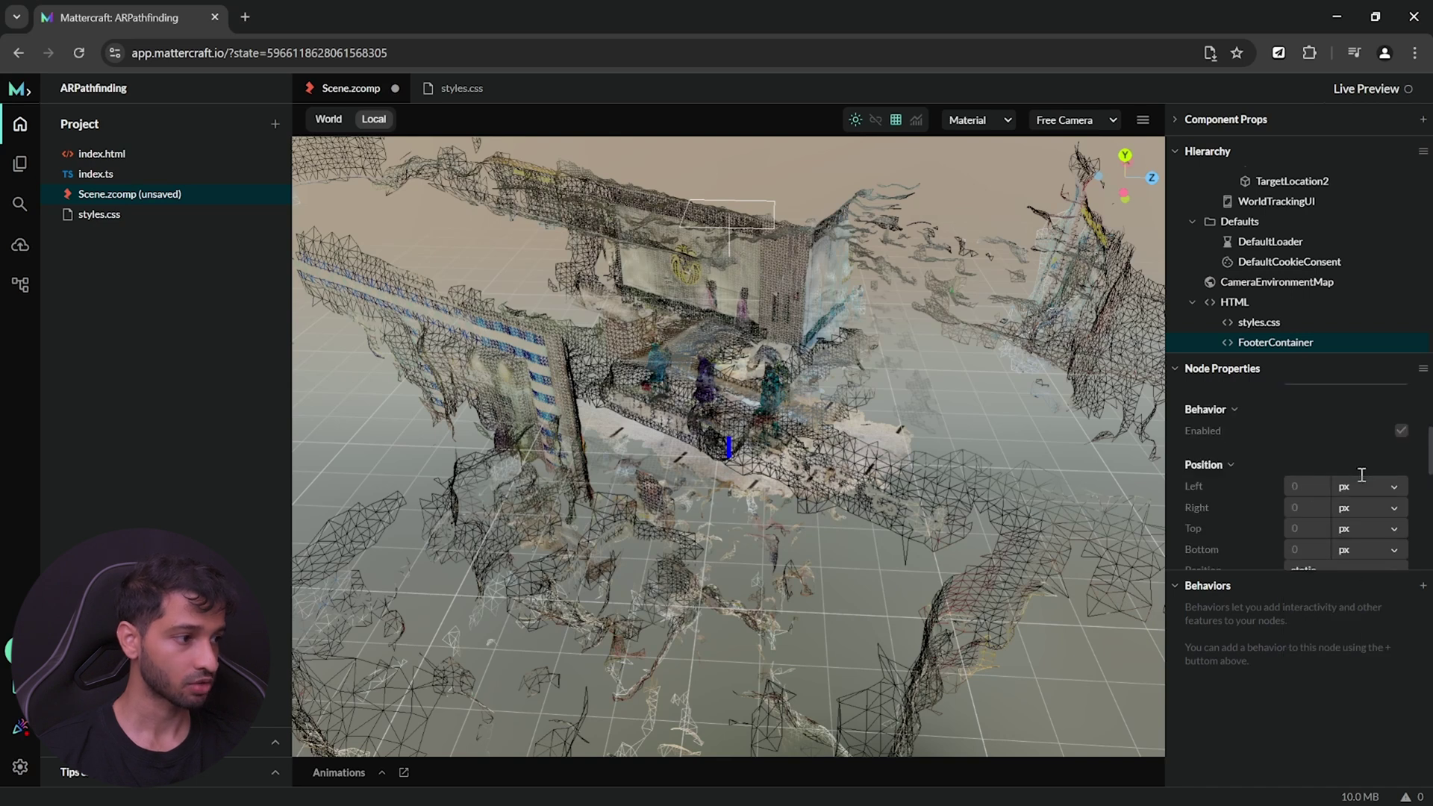
{"action": "scroll", "coordinate": [1299, 536], "scroll_direction": "up", "scroll_amount": 2}
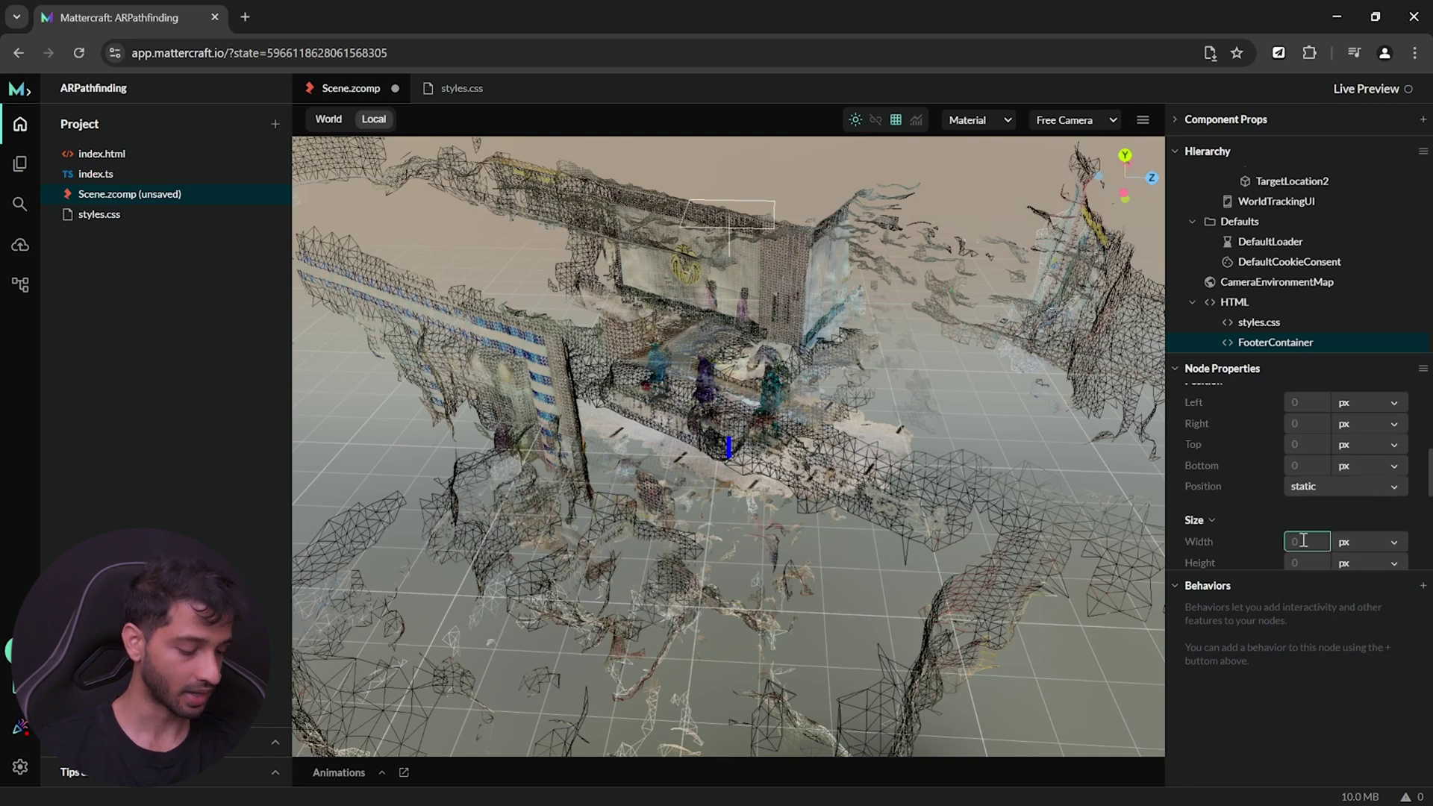
{"action": "type", "text": "100"}
{"action": "left_click", "coordinate": [1367, 543]}
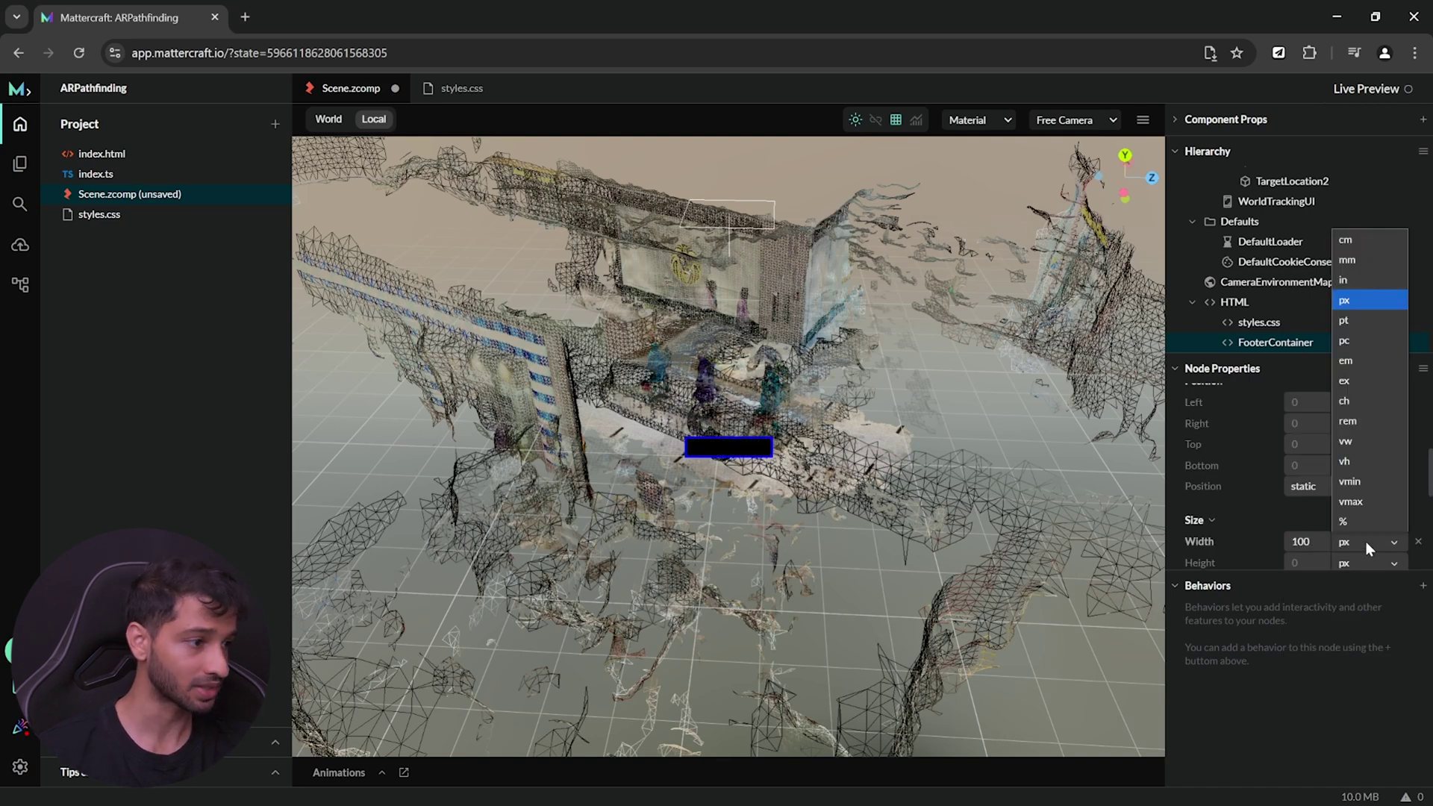
{"action": "left_click", "coordinate": [1361, 441]}
{"action": "scroll", "coordinate": [1318, 460], "scroll_direction": "down", "scroll_amount": 1}
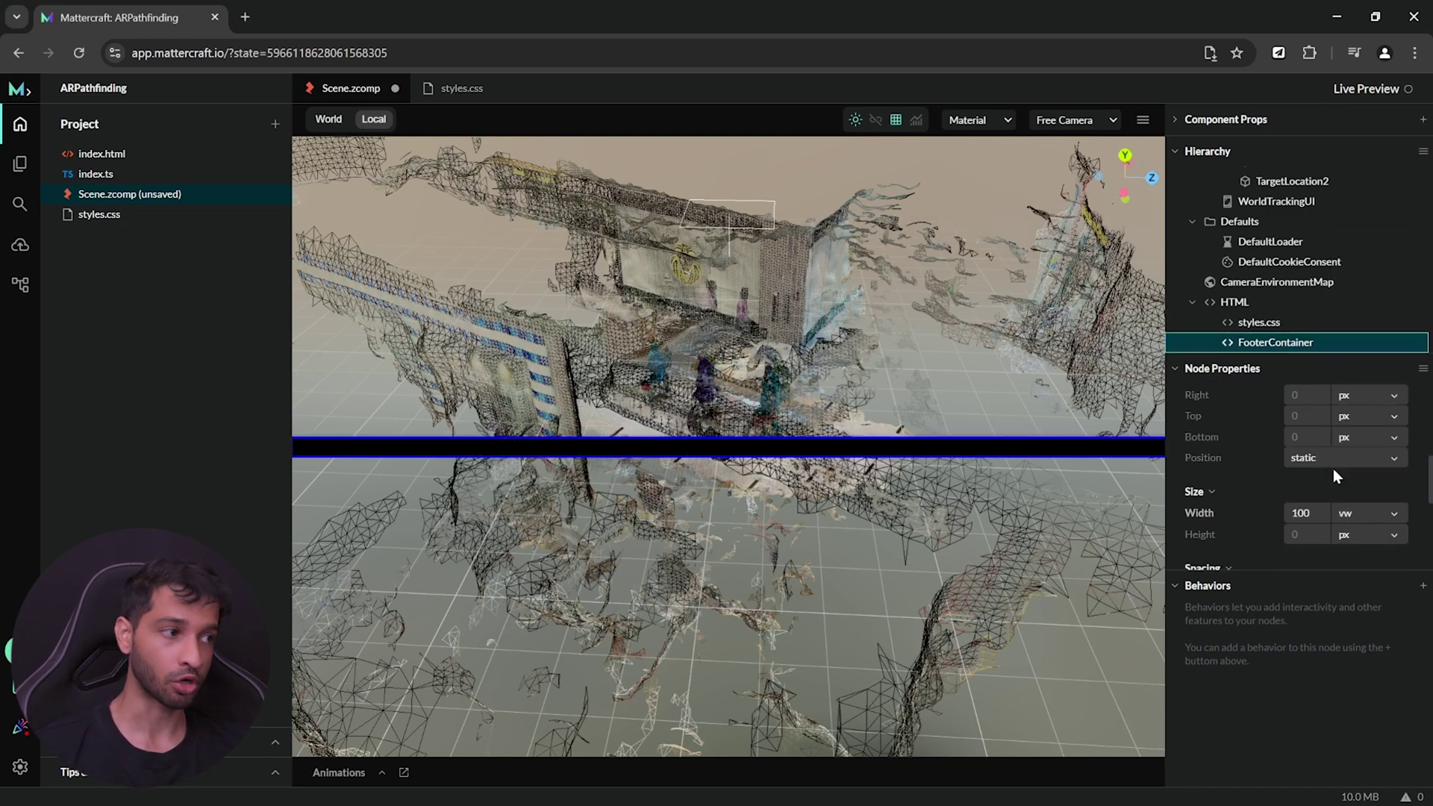
Set the HTML node's Vertical Anchor to bottom
{"action": "left_click", "coordinate": [1285, 305]}
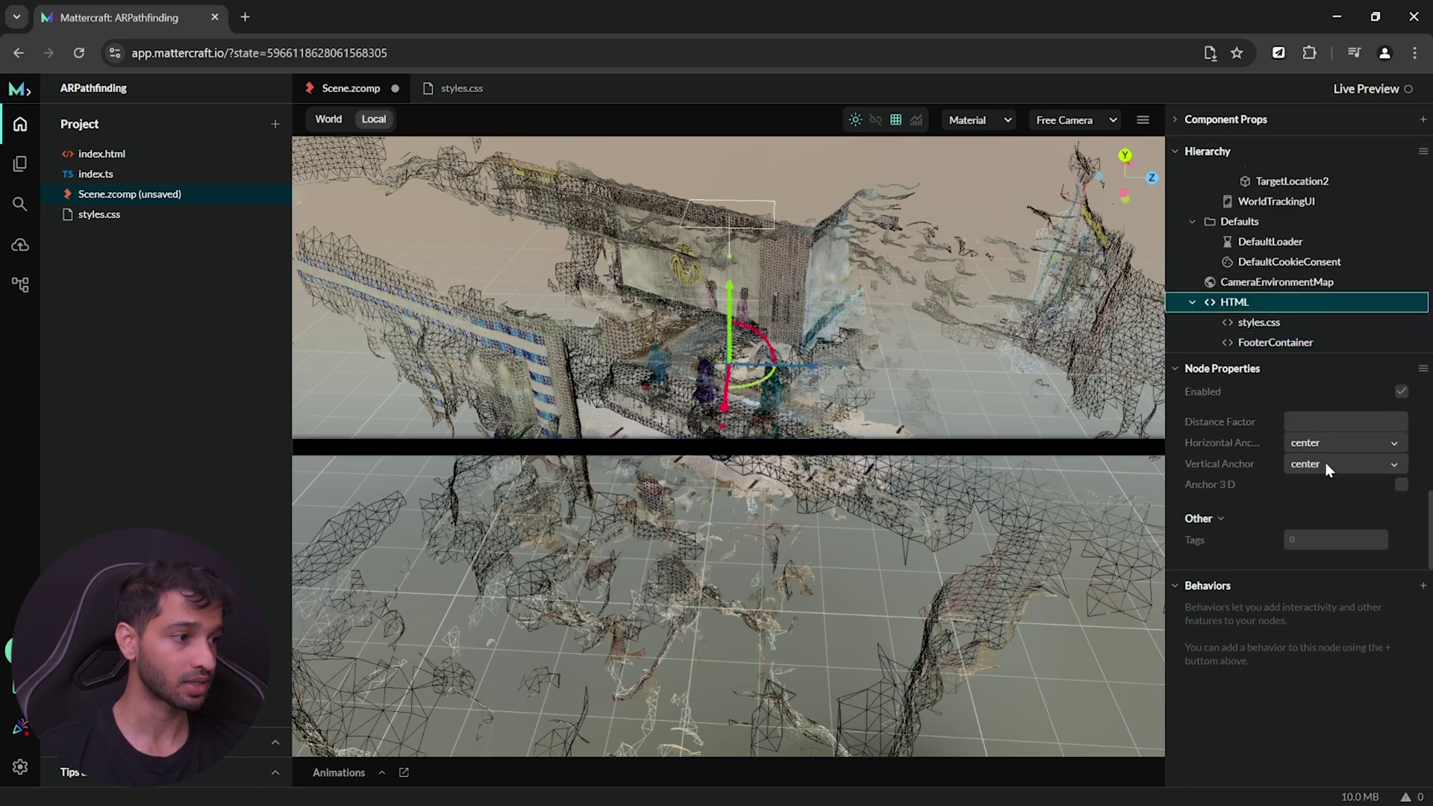
{"action": "left_click", "coordinate": [1327, 468]}
{"action": "left_click", "coordinate": [1322, 532]}
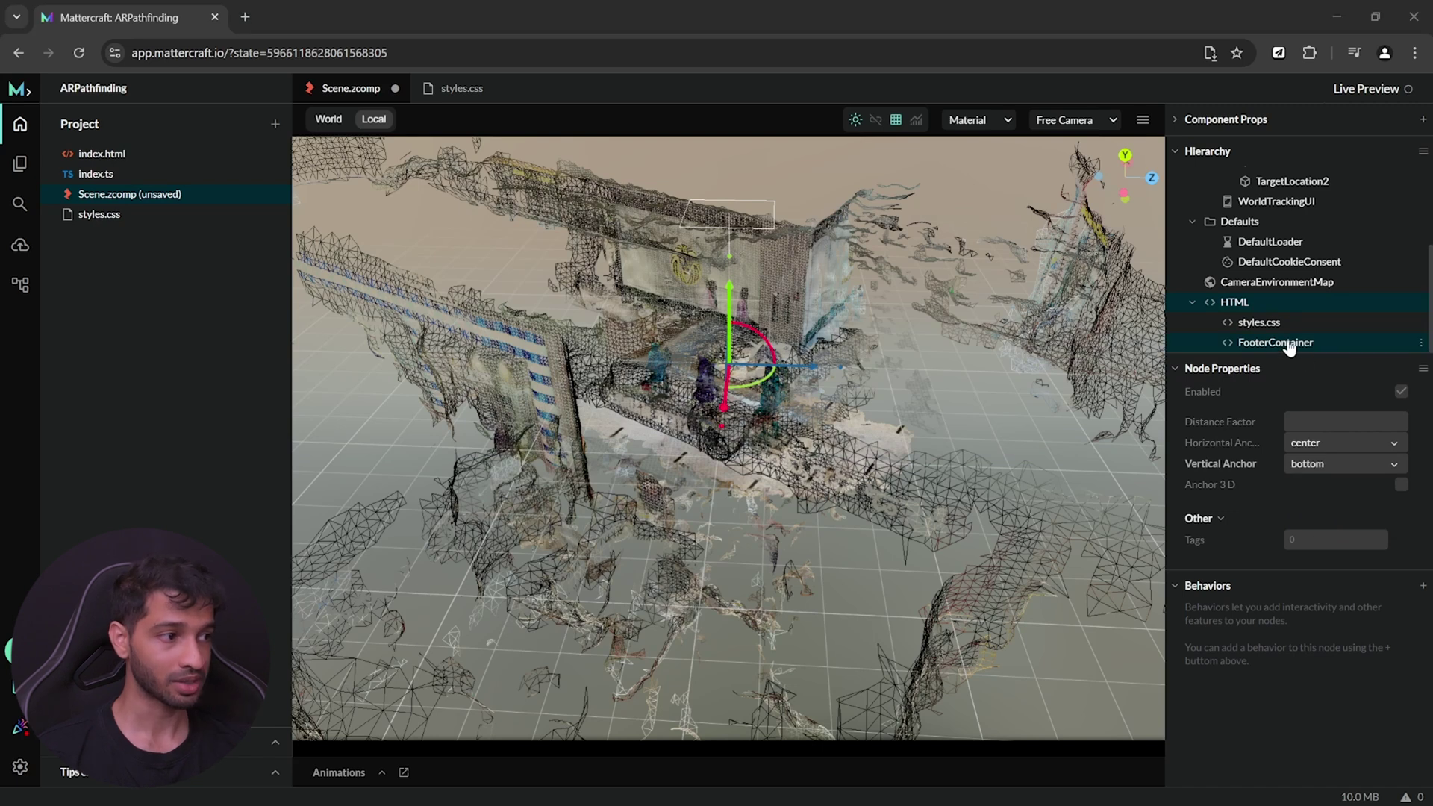
Add a Div named Location 1 inside FooterContainer
{"action": "left_click", "coordinate": [1419, 343]}
{"action": "mouse_move", "coordinate": [1336, 367]}
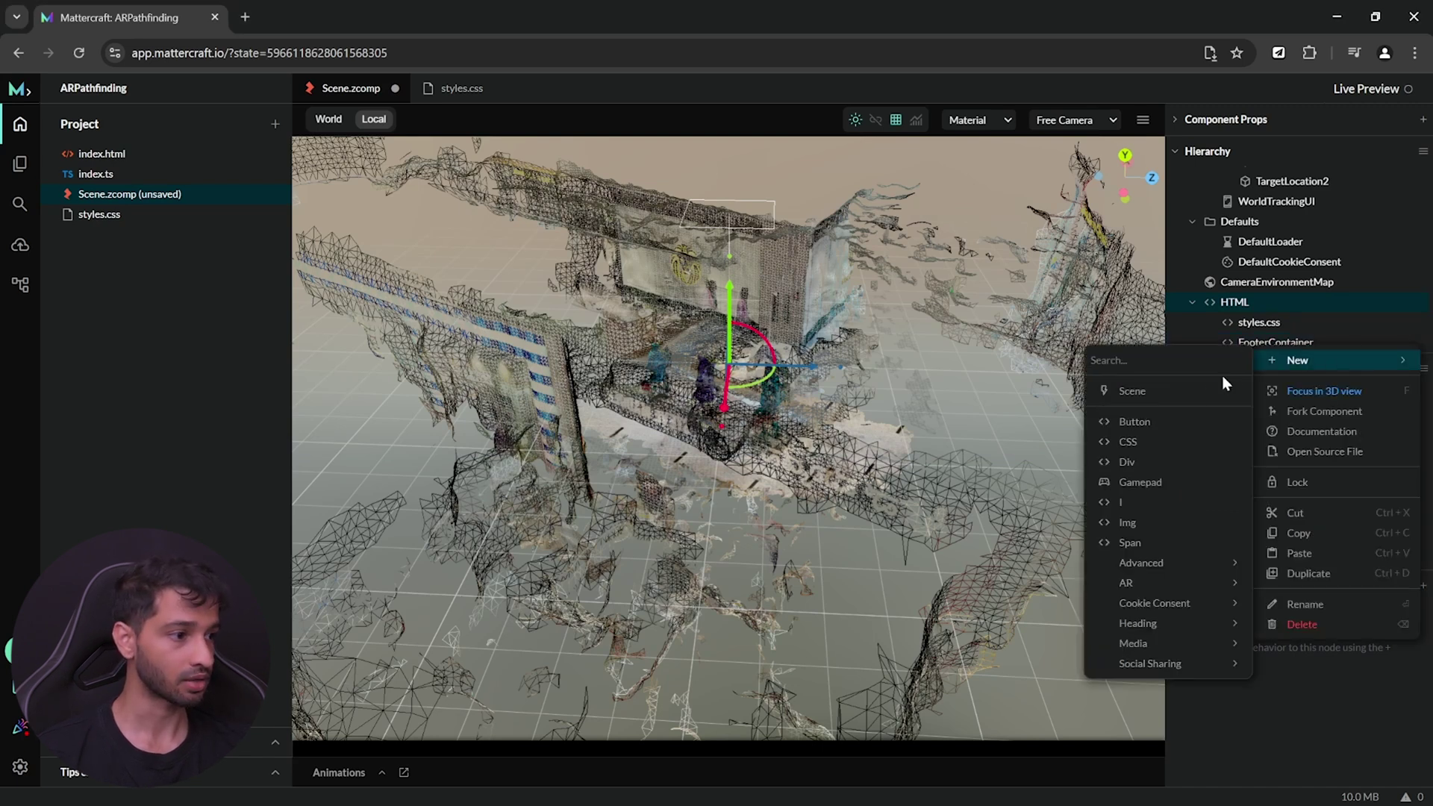
{"action": "left_click", "coordinate": [1131, 462]}
{"action": "left_click", "coordinate": [1420, 342]}
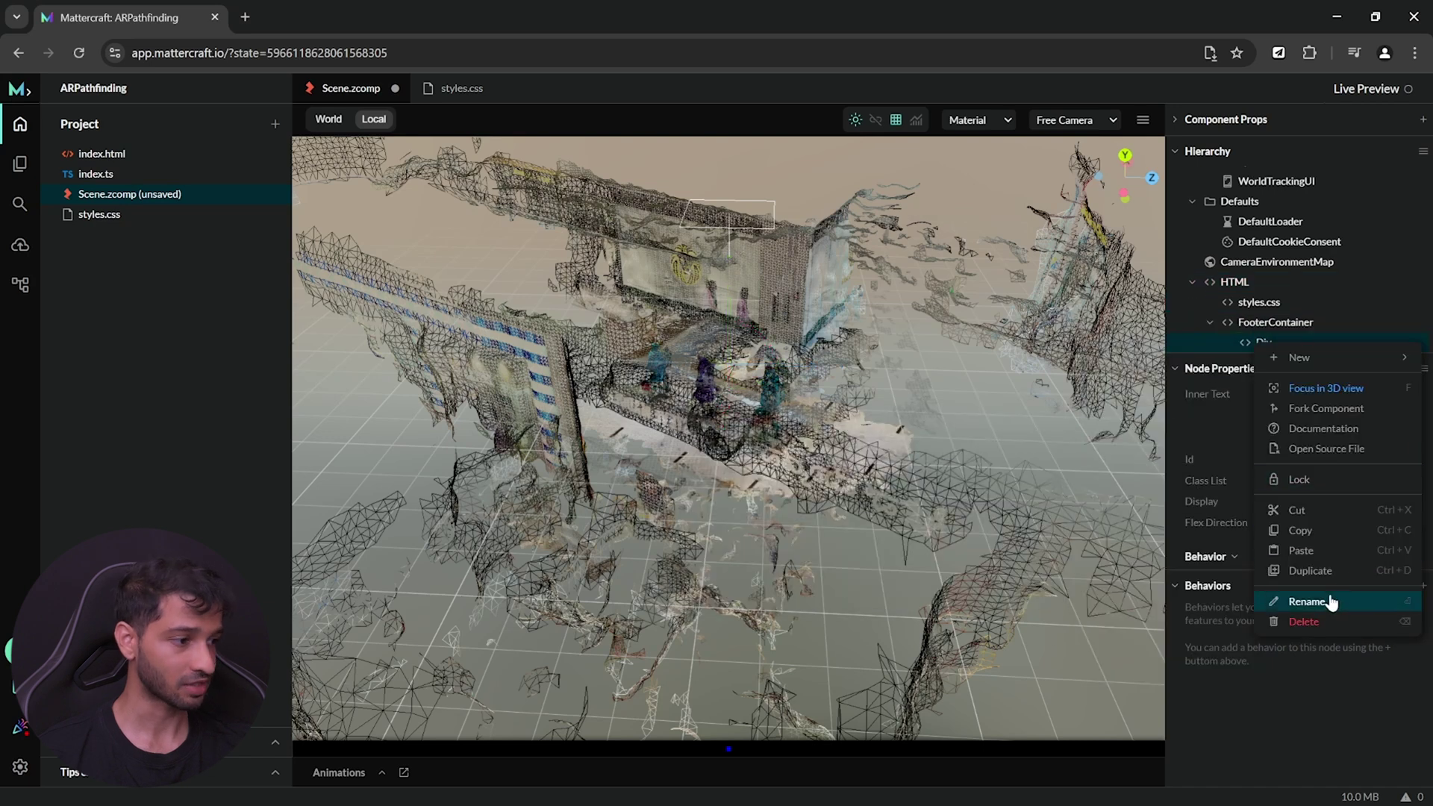
{"action": "left_click", "coordinate": [1306, 601]}
{"action": "type", "text": "Location 1"}
{"action": "left_click", "coordinate": [1323, 483]}
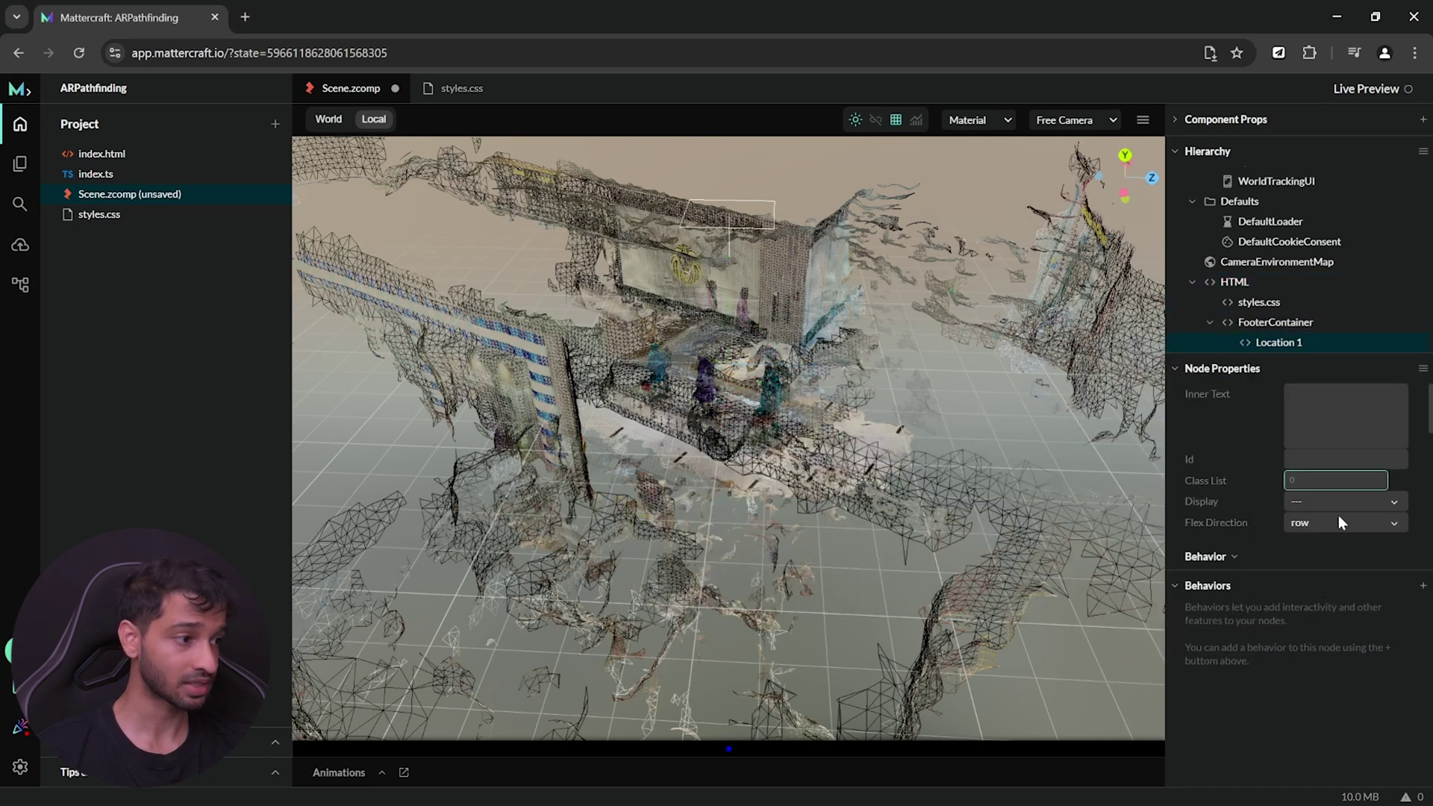
Set Location 1 to display inline-block with width 50
{"action": "left_click", "coordinate": [1338, 520]}
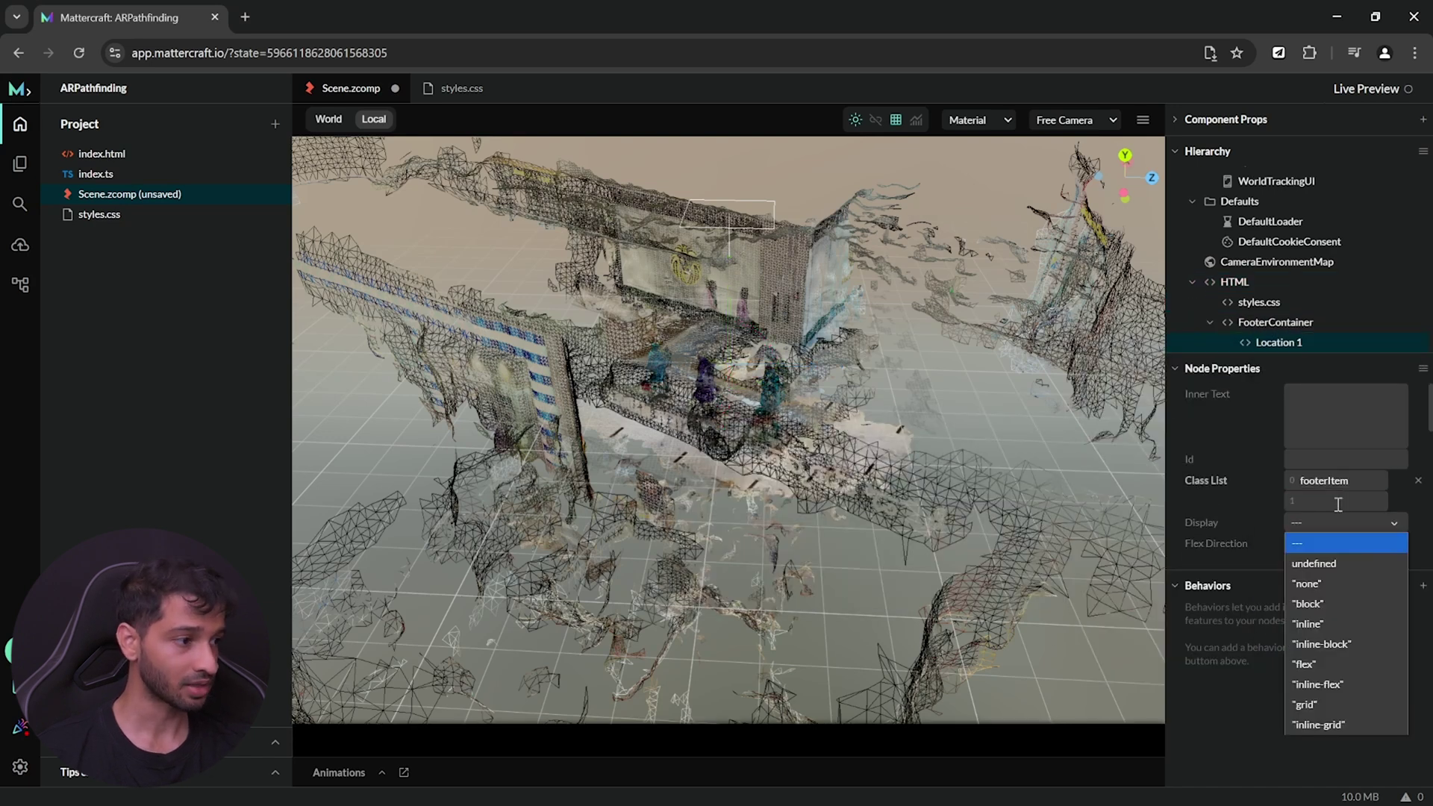
{"action": "left_click", "coordinate": [1341, 643]}
{"action": "scroll", "coordinate": [1330, 481], "scroll_direction": "down", "scroll_amount": 3}
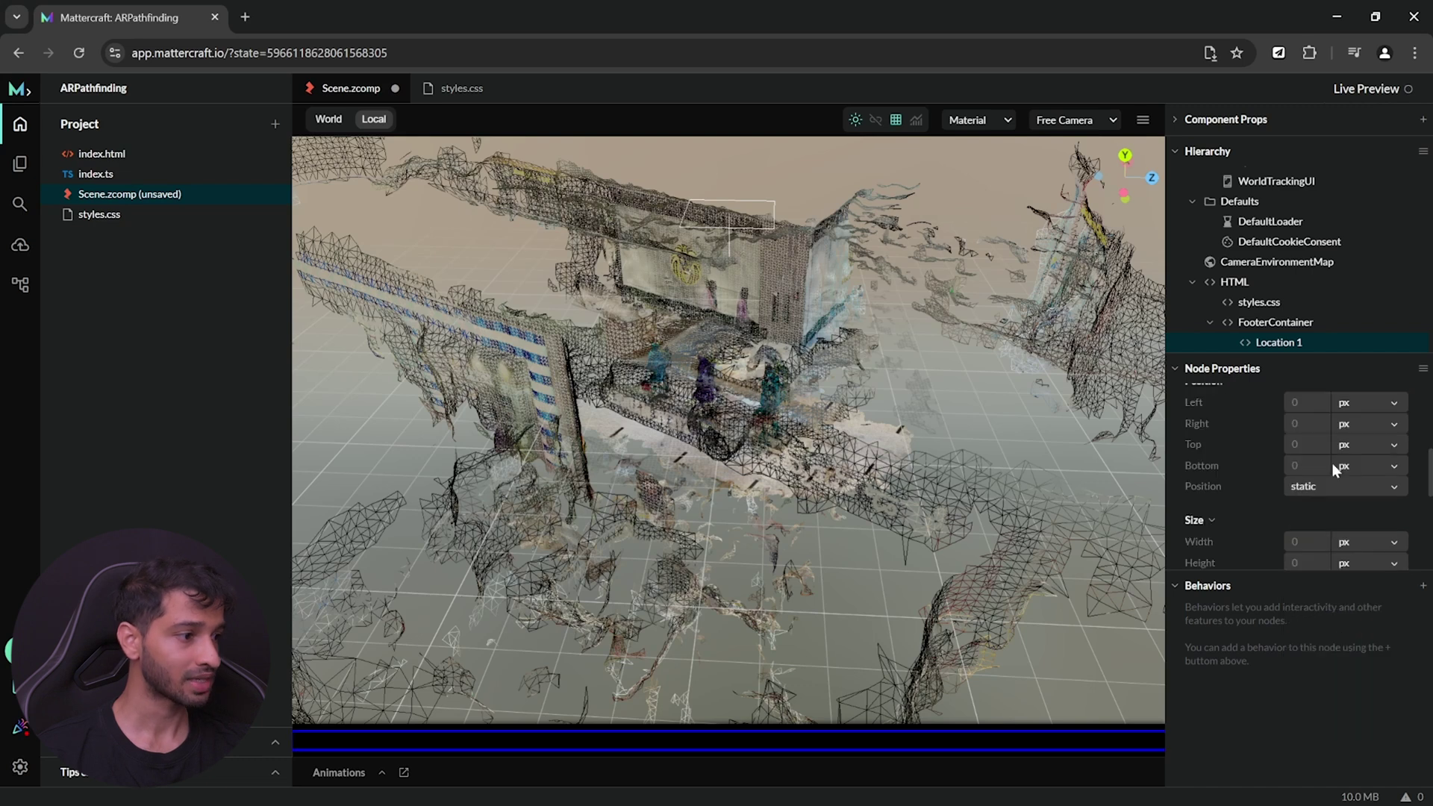
{"action": "left_click", "coordinate": [1312, 540]}
{"action": "type", "text": "50"}
{"action": "left_click", "coordinate": [1351, 540]}
{"action": "left_click", "coordinate": [1284, 342]}
Add an Img inside Location 1 with the class img
{"action": "left_click", "coordinate": [1422, 345]}
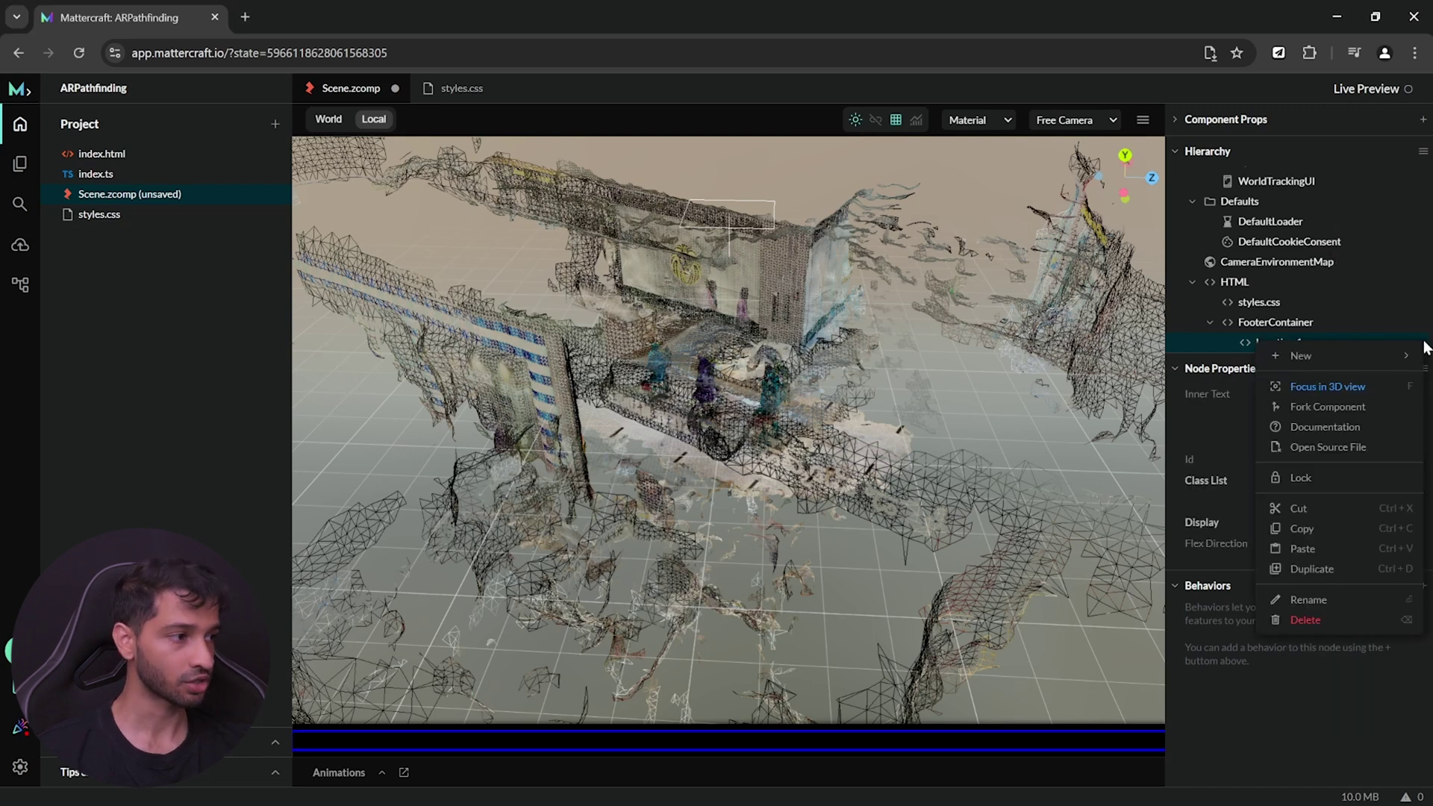
{"action": "mouse_move", "coordinate": [1303, 356]}
{"action": "left_click", "coordinate": [1157, 519]}
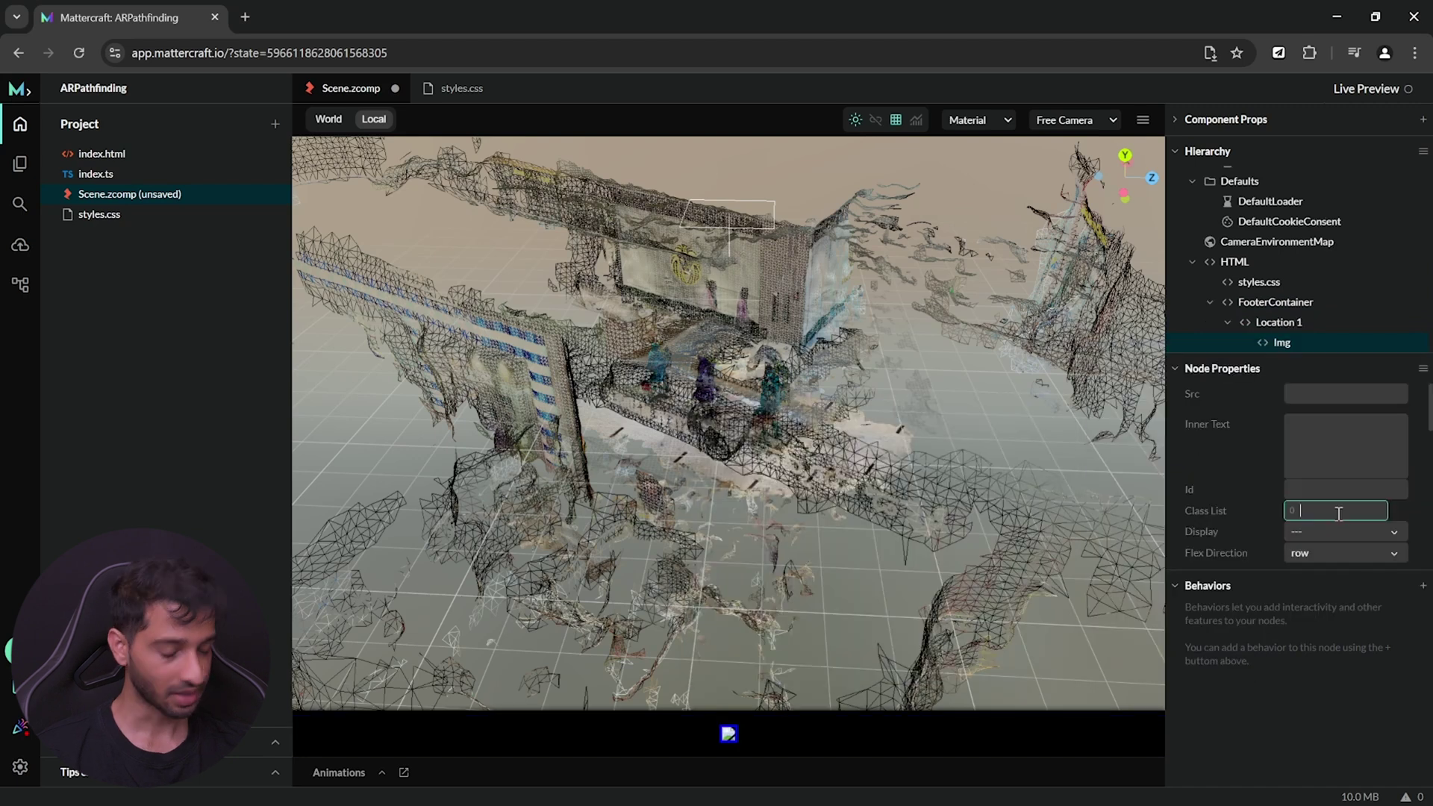
{"action": "left_click", "coordinate": [1338, 510]}
{"action": "type", "text": "img"}
{"action": "key", "text": "Return"}
{"action": "scroll", "coordinate": [1377, 536], "scroll_direction": "down", "scroll_amount": 5}
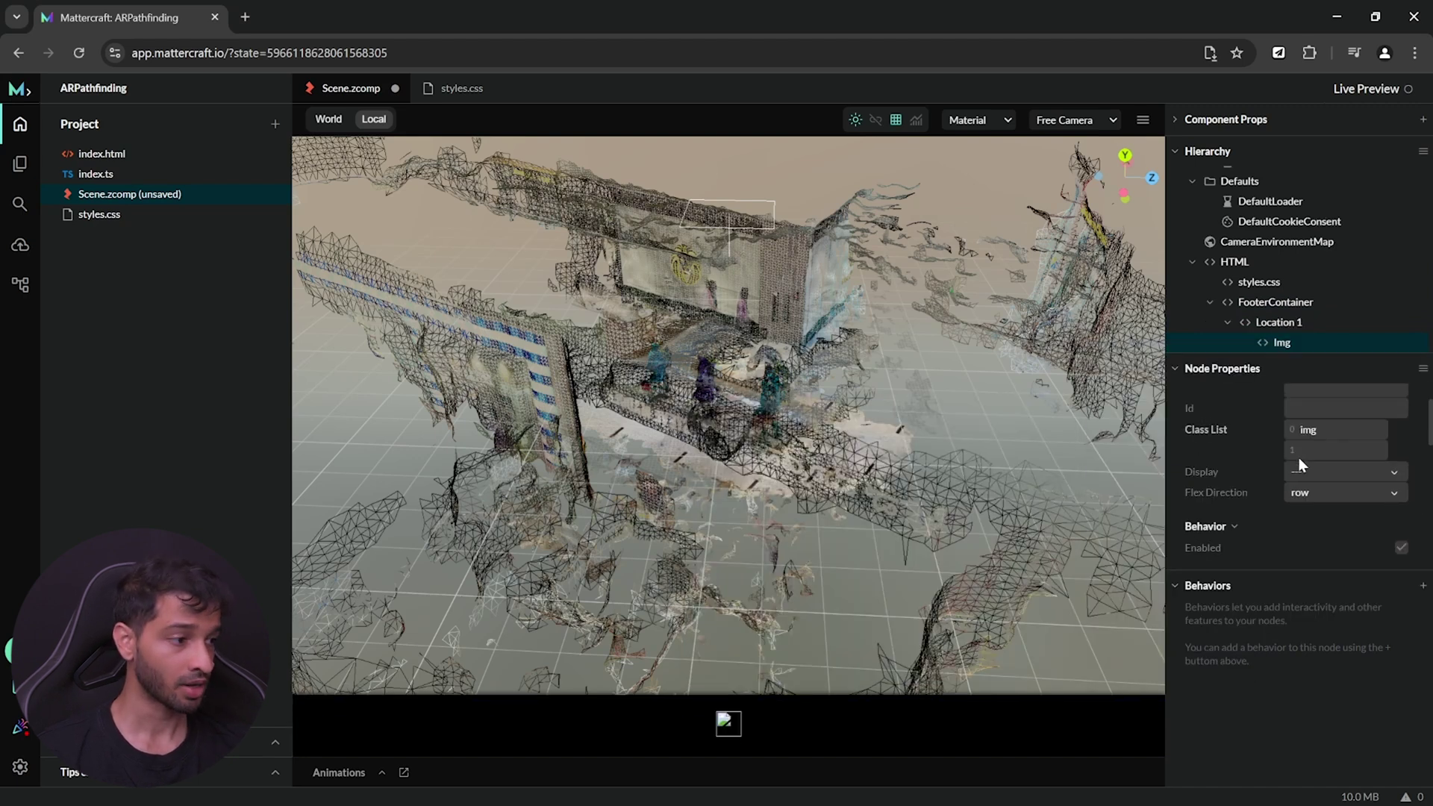
{"action": "scroll", "coordinate": [1400, 485], "scroll_direction": "up", "scroll_amount": 5}
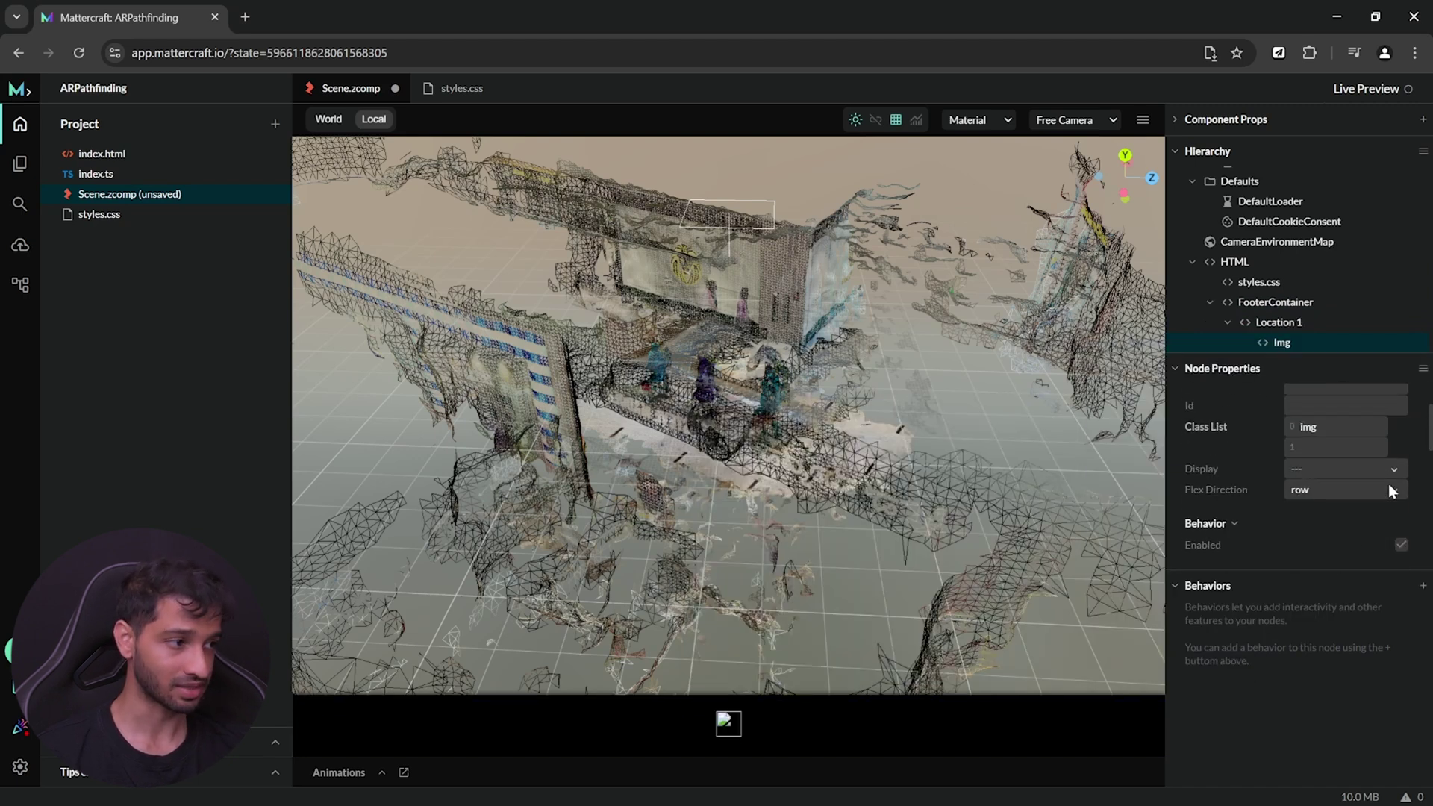
{"action": "double_click", "coordinate": [1282, 341]}
Add an H2 inside Location 1 with class text and inner text 'Location 1'
{"action": "left_click", "coordinate": [1423, 341]}
{"action": "mouse_move", "coordinate": [1352, 336]}
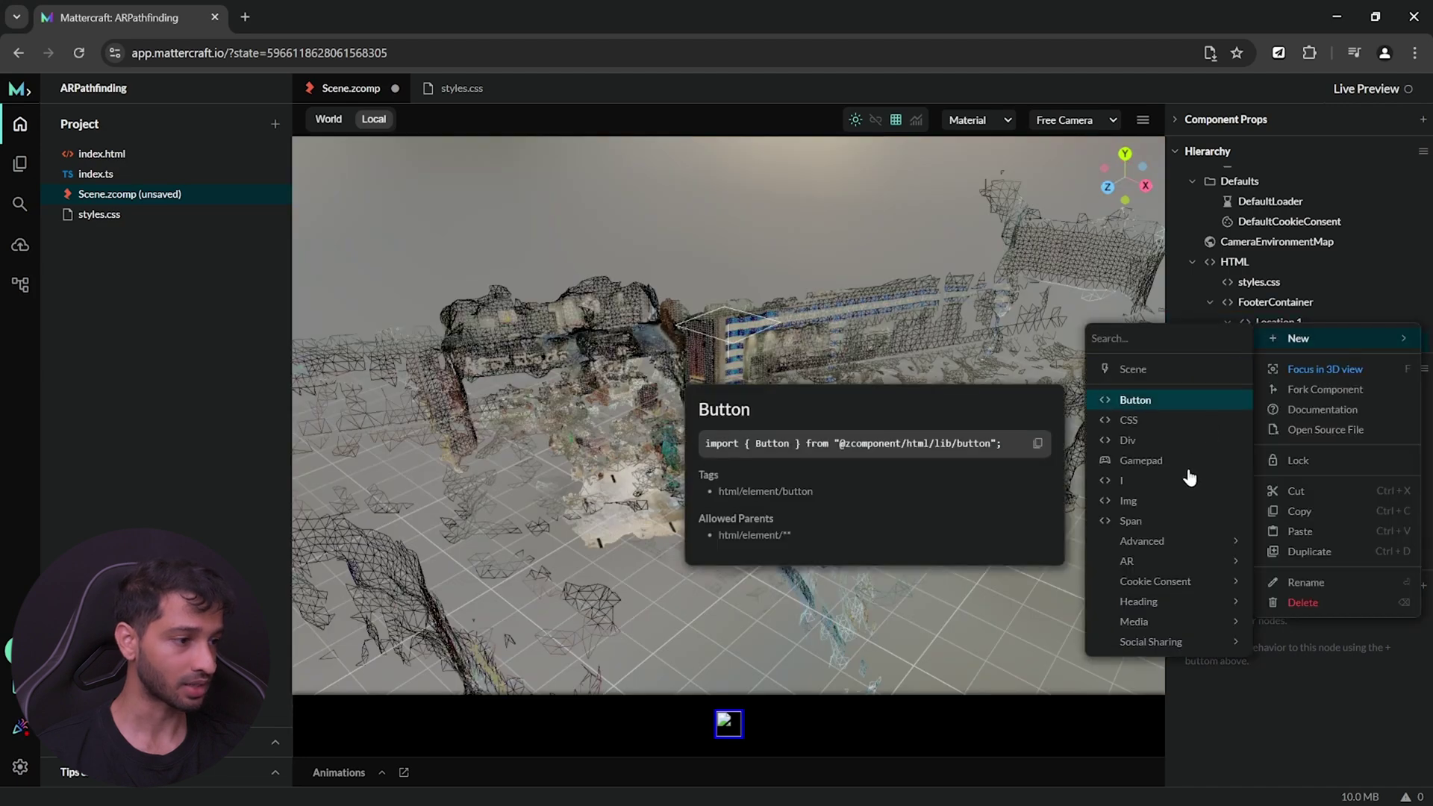
{"action": "mouse_move", "coordinate": [1156, 606]}
{"action": "left_click", "coordinate": [989, 622]}
{"action": "left_click", "coordinate": [1329, 481]}
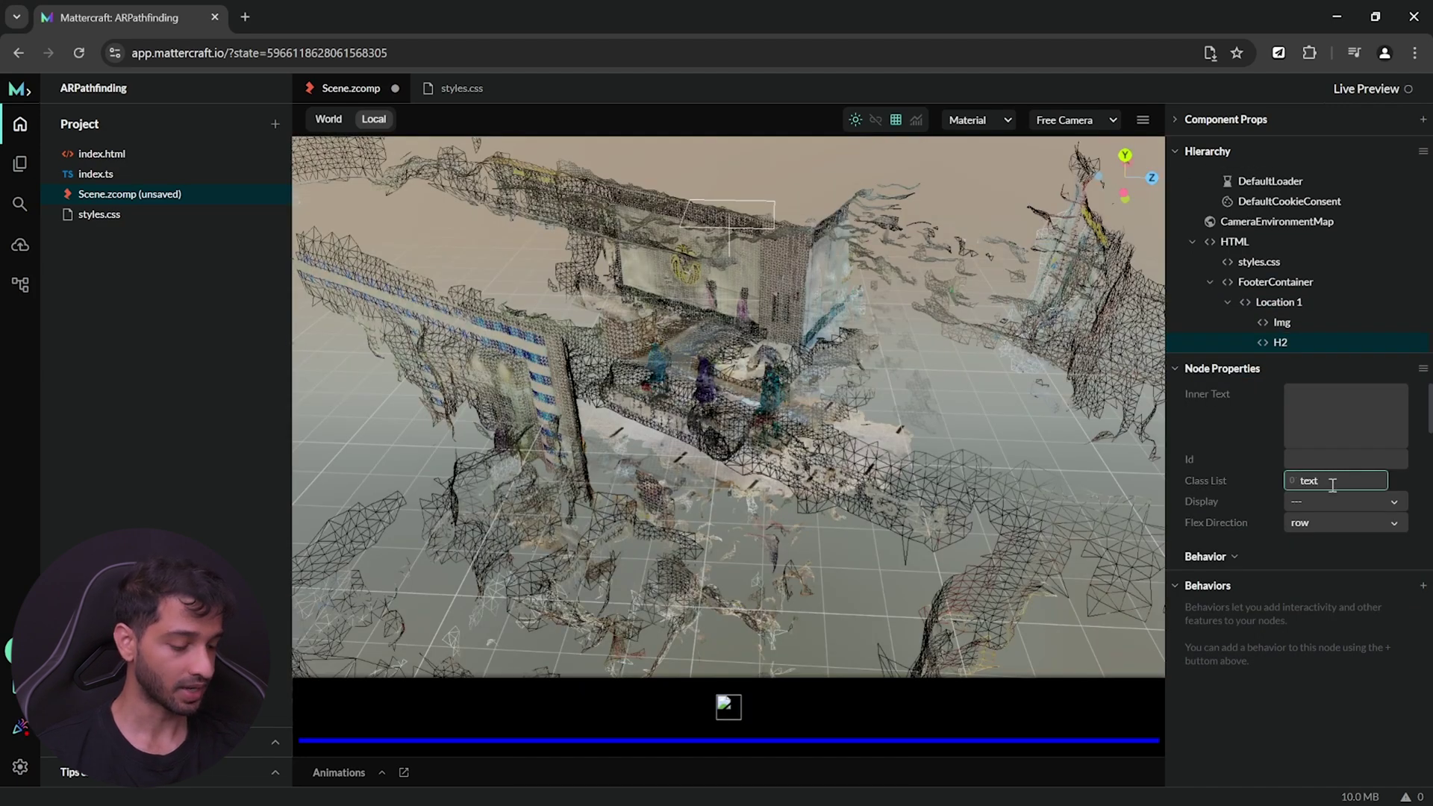
{"action": "type", "text": "text"}
{"action": "left_click", "coordinate": [1324, 397]}
{"action": "type", "text": "Location 1"}
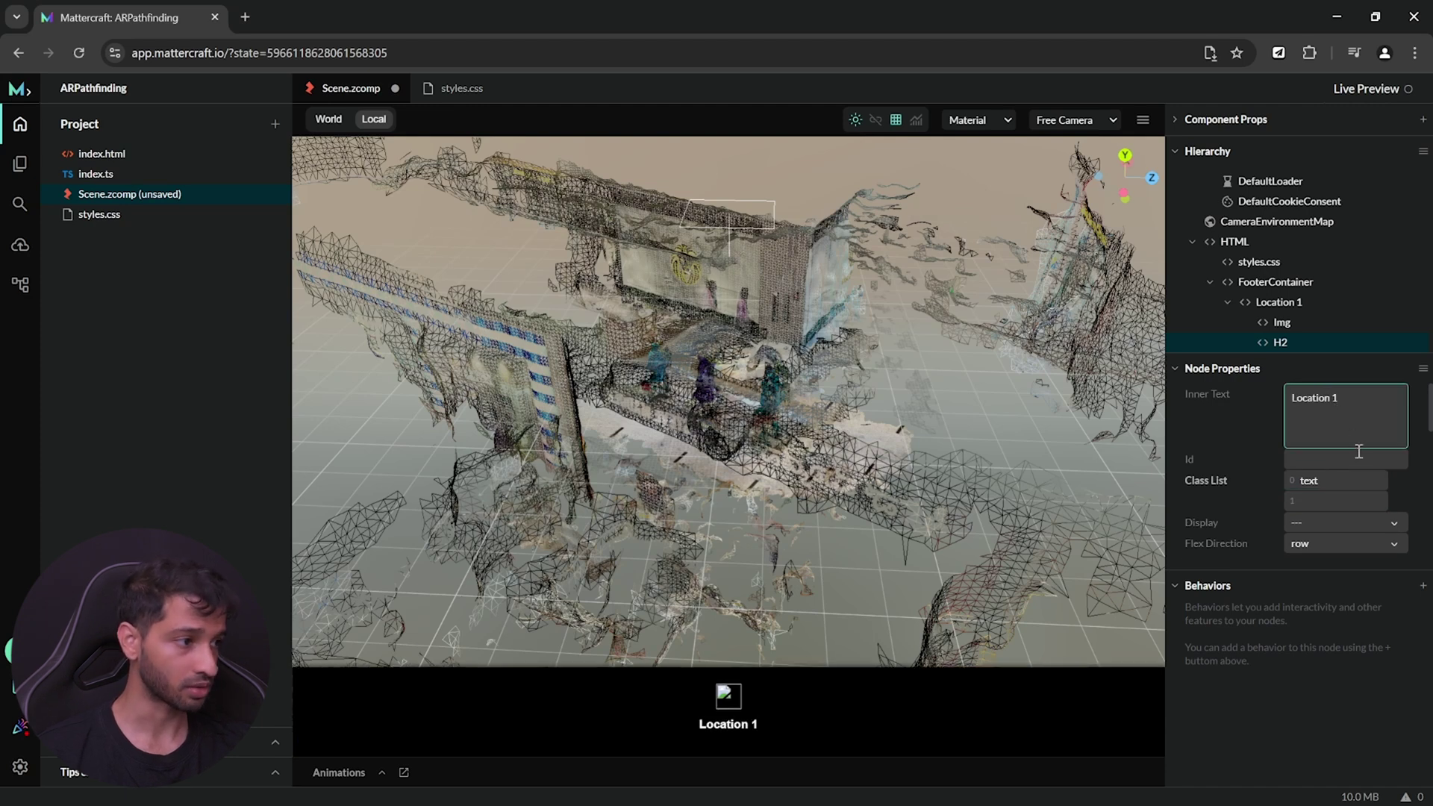
{"action": "left_click", "coordinate": [1261, 302]}
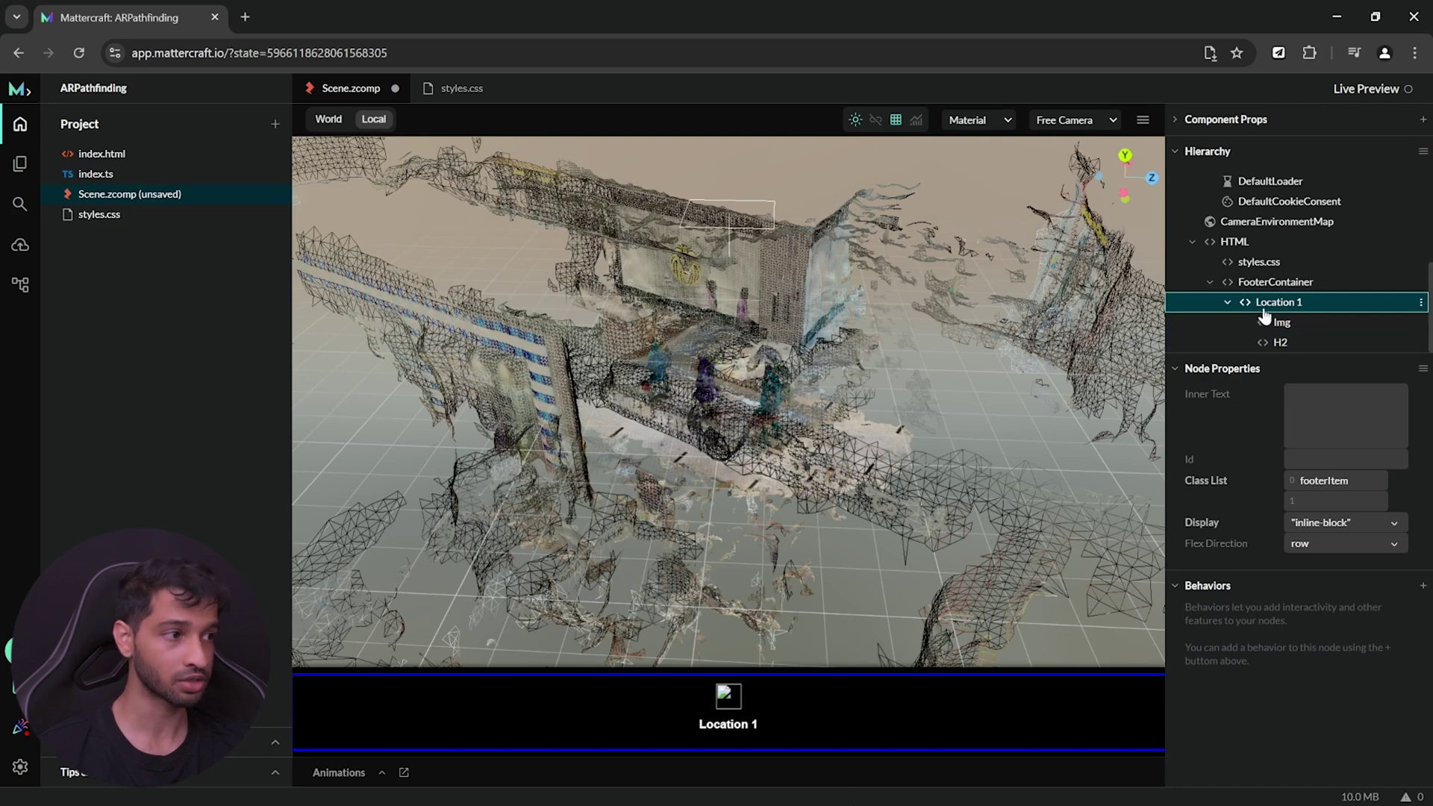
Paste a copy of Location 1 as Location 2 and delete the extra Location 3
{"action": "key", "text": "ctrl+v"}
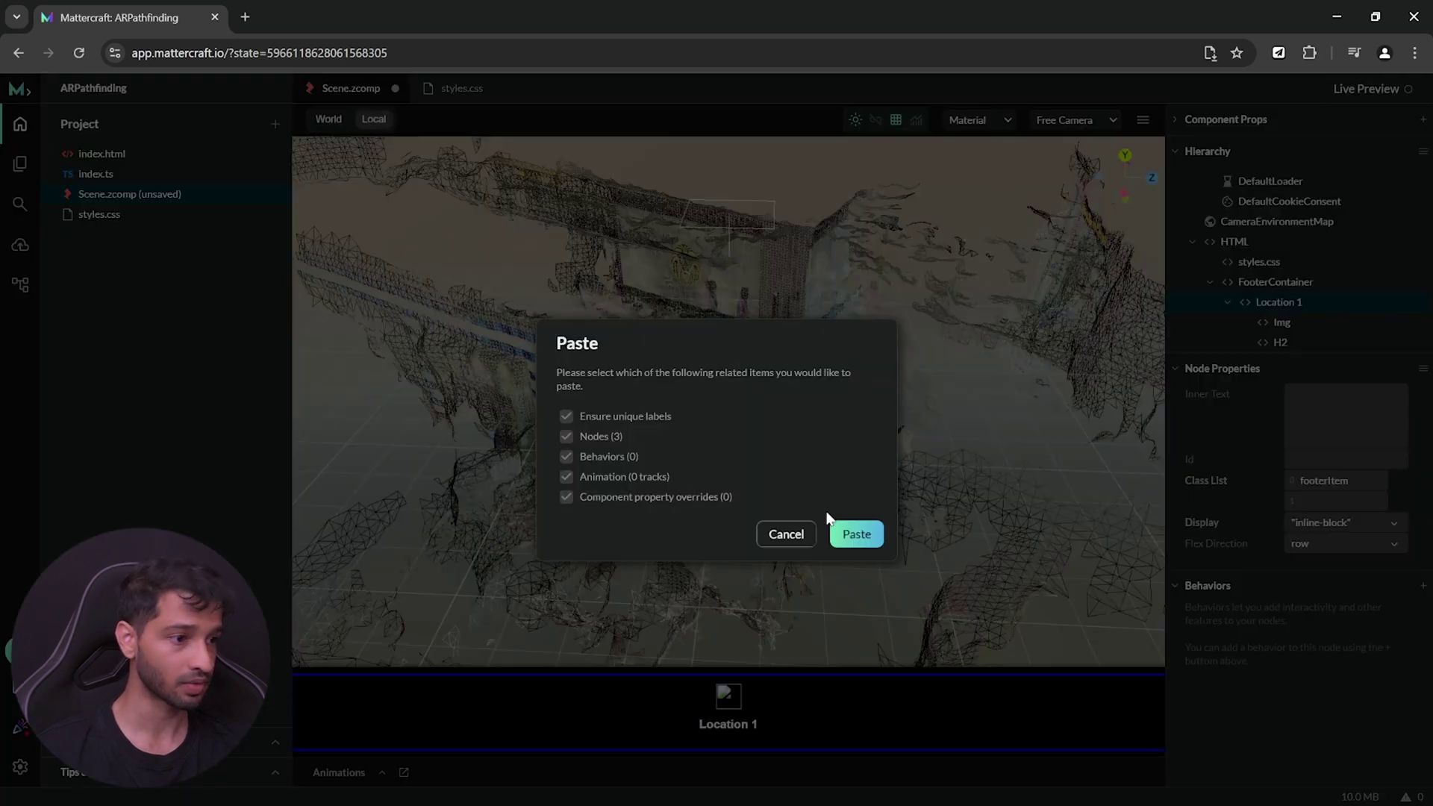
{"action": "left_click", "coordinate": [859, 536]}
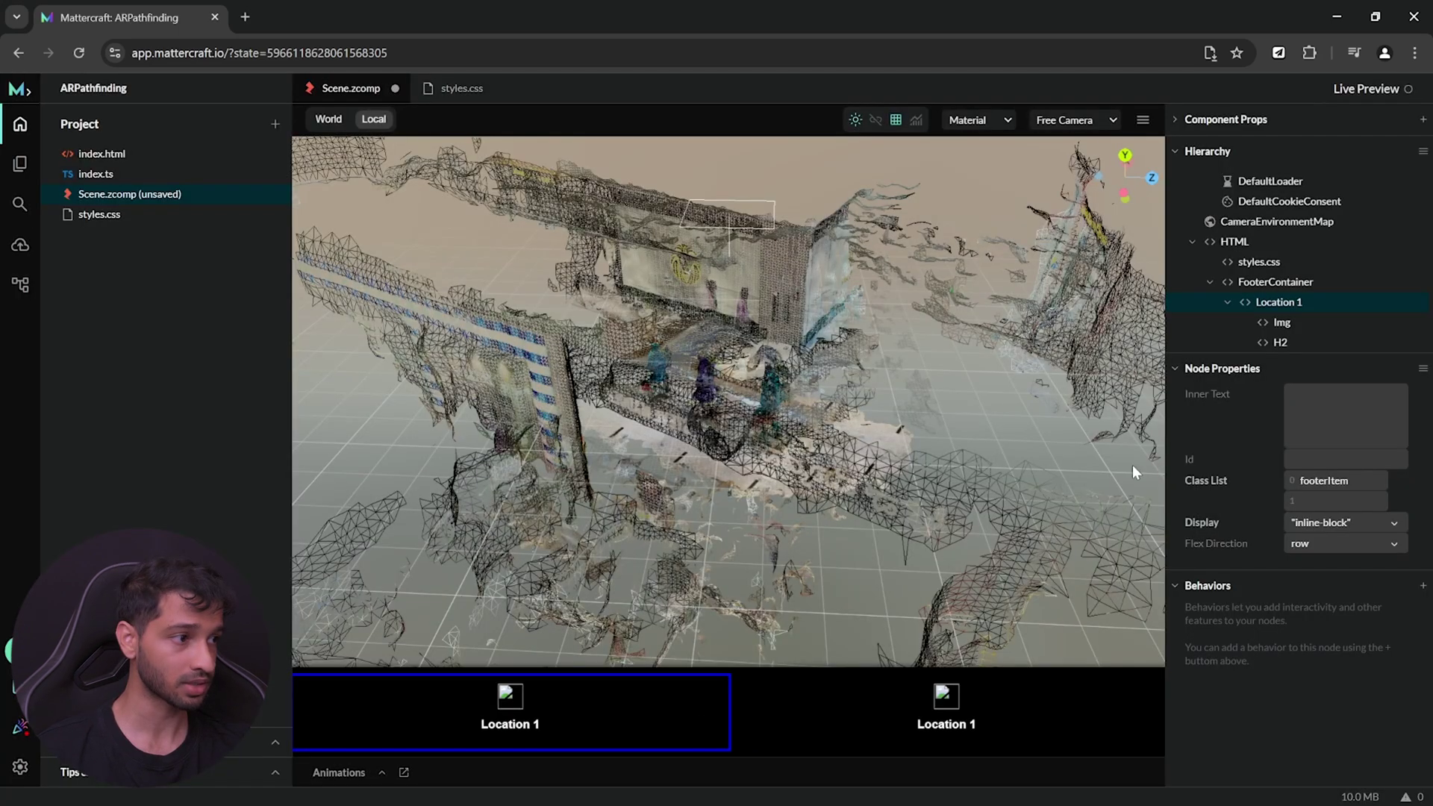
{"action": "left_click", "coordinate": [1228, 304]}
{"action": "scroll", "coordinate": [1271, 290], "scroll_direction": "up", "scroll_amount": 1}
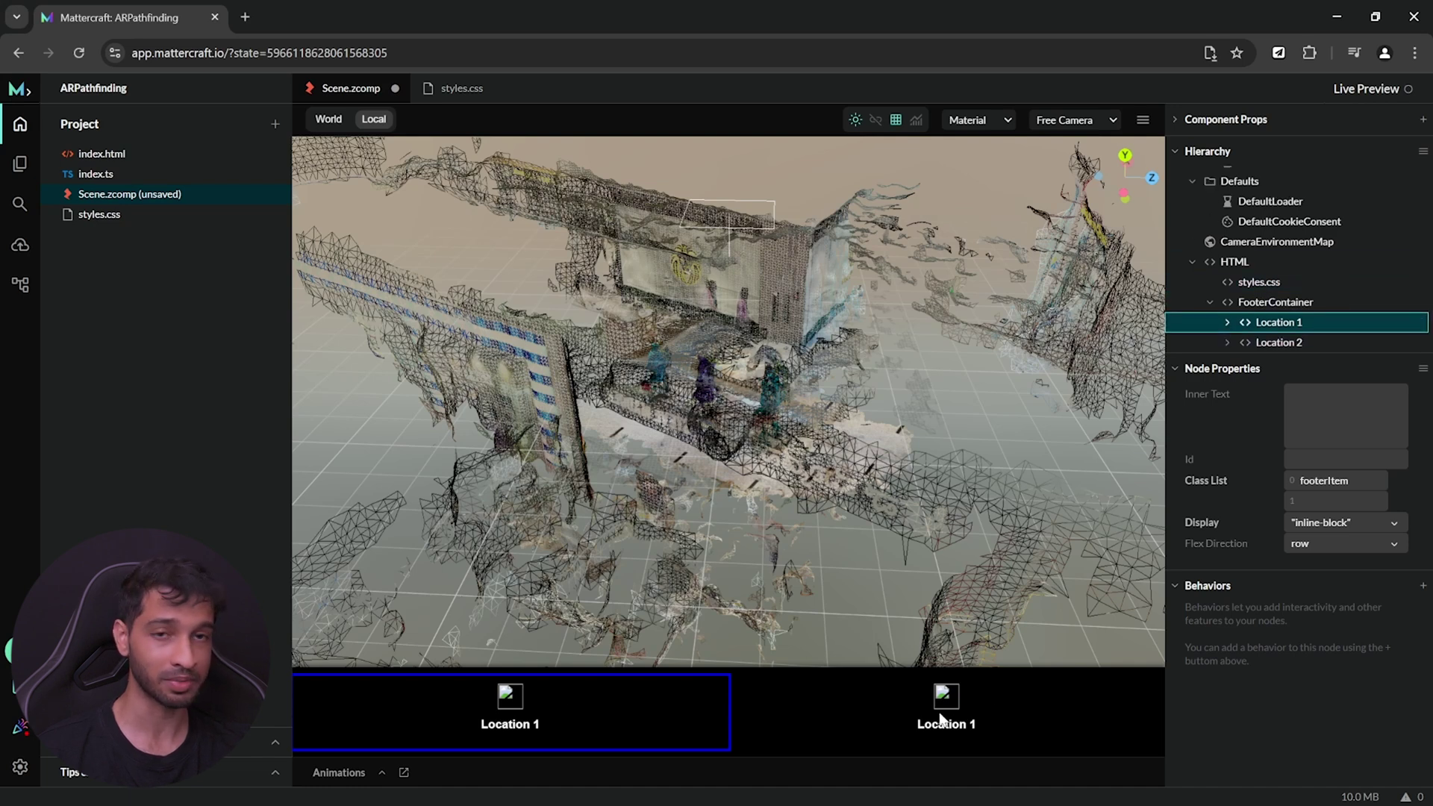
{"action": "left_click", "coordinate": [1297, 348]}
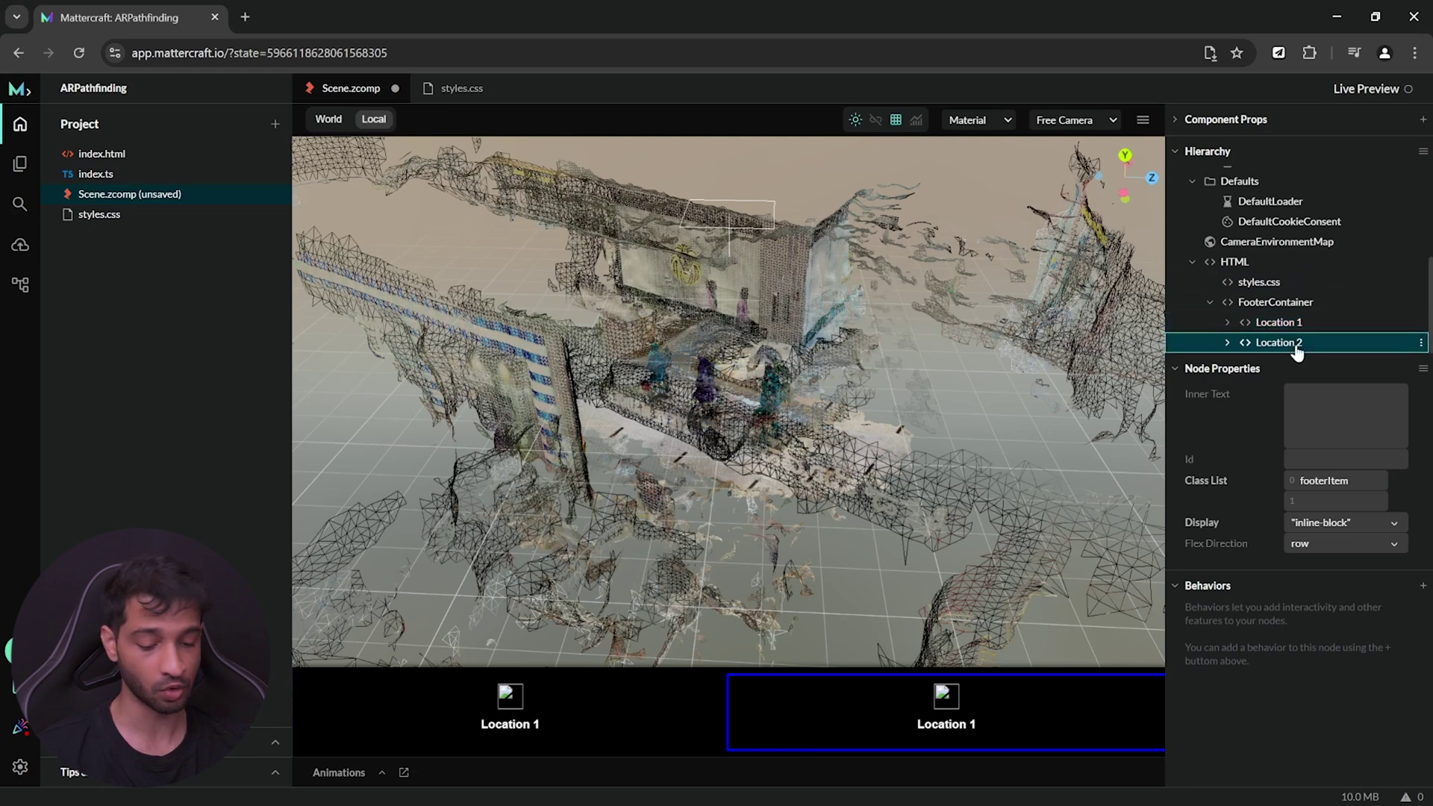
{"action": "key", "text": "ctrl+v"}
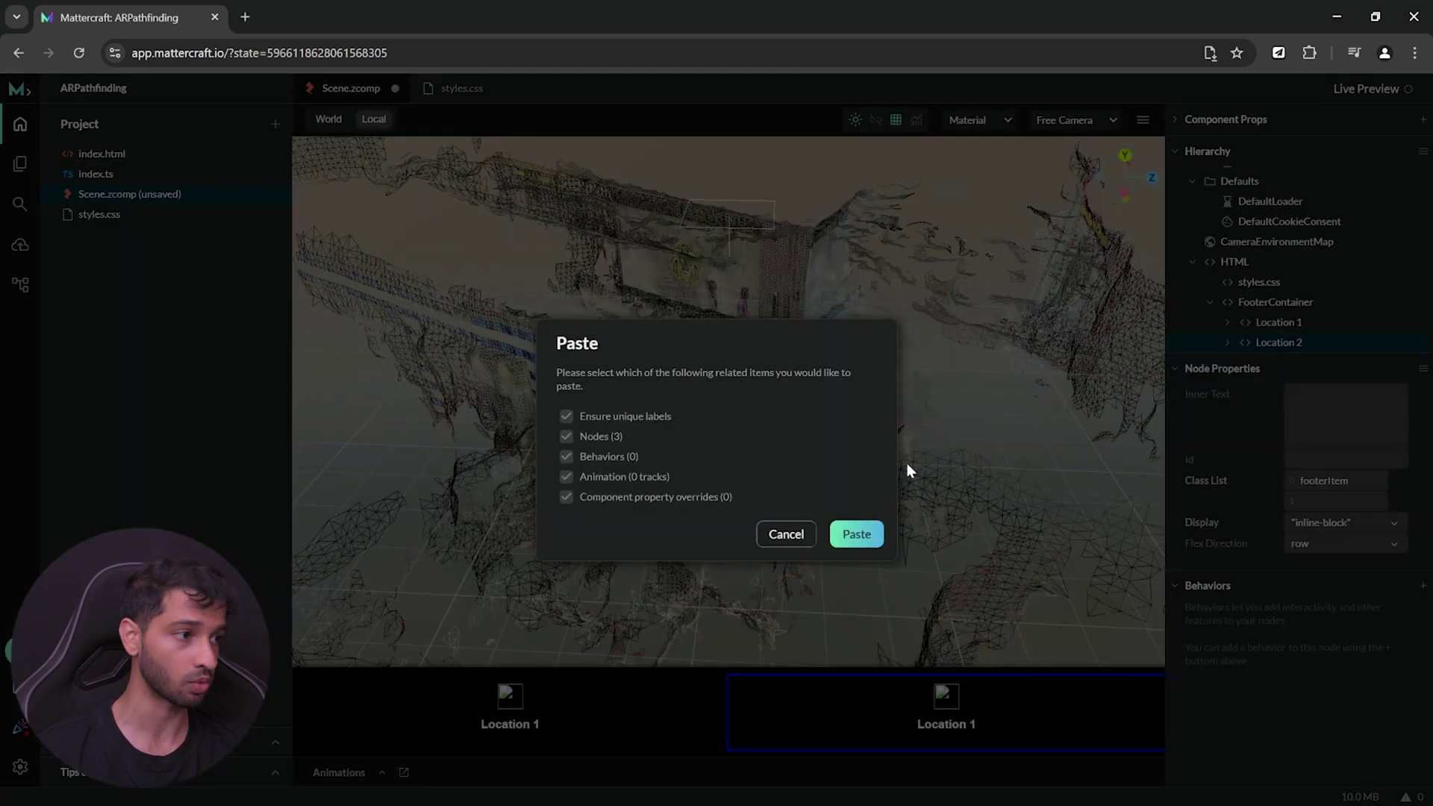
{"action": "left_click", "coordinate": [865, 539]}
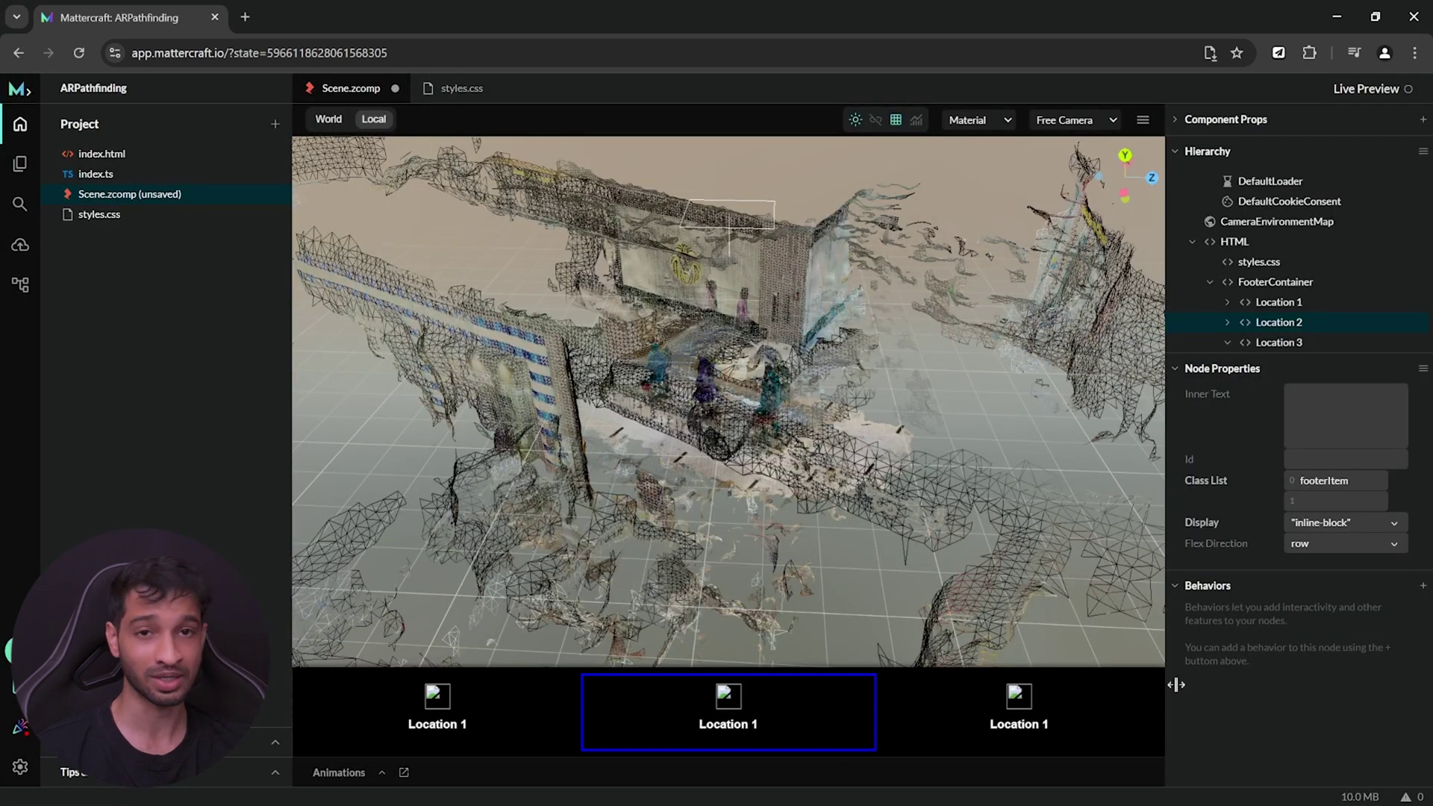
{"action": "scroll", "coordinate": [1299, 306], "scroll_direction": "down", "scroll_amount": 1}
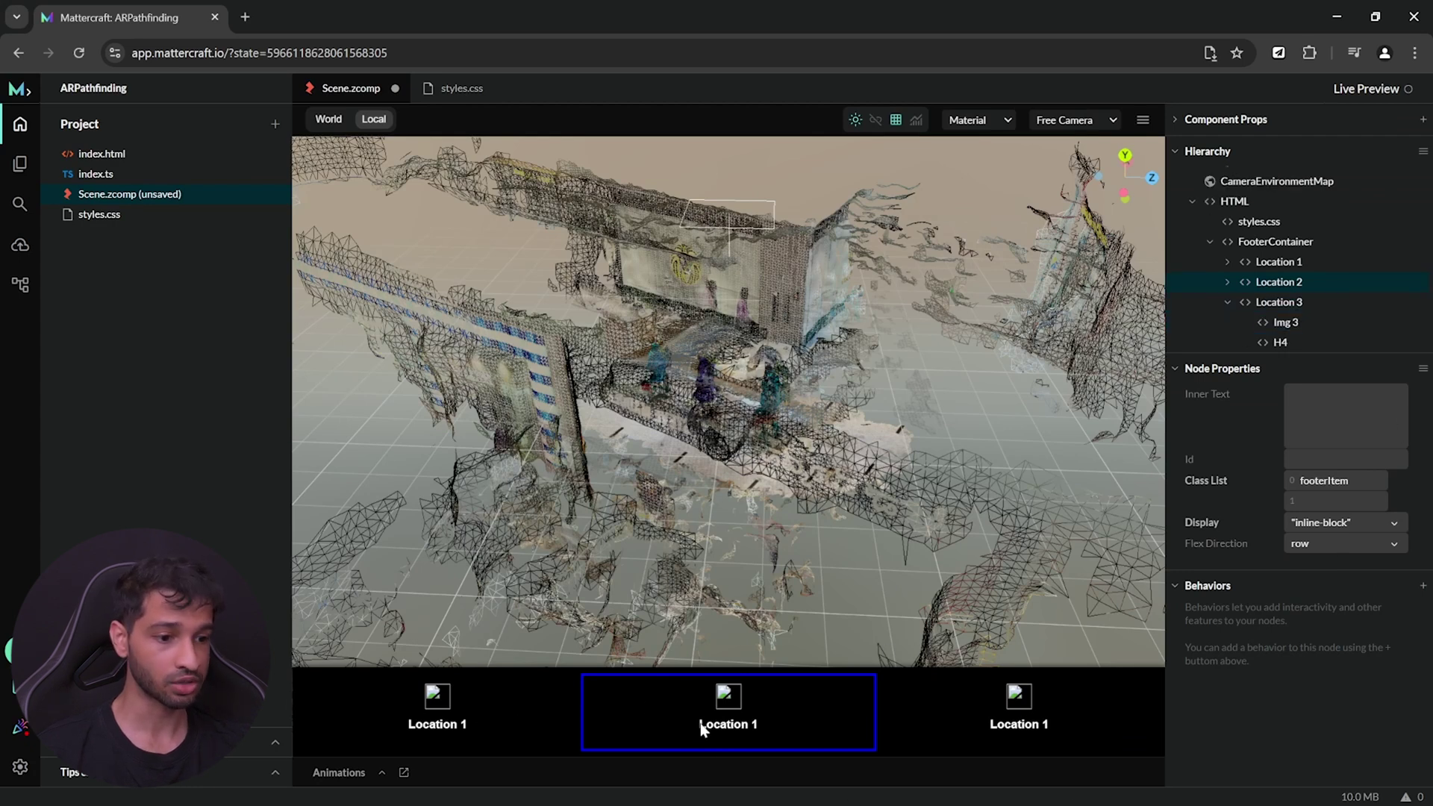
{"action": "left_click", "coordinate": [1287, 302]}
{"action": "key", "text": "Delete"}
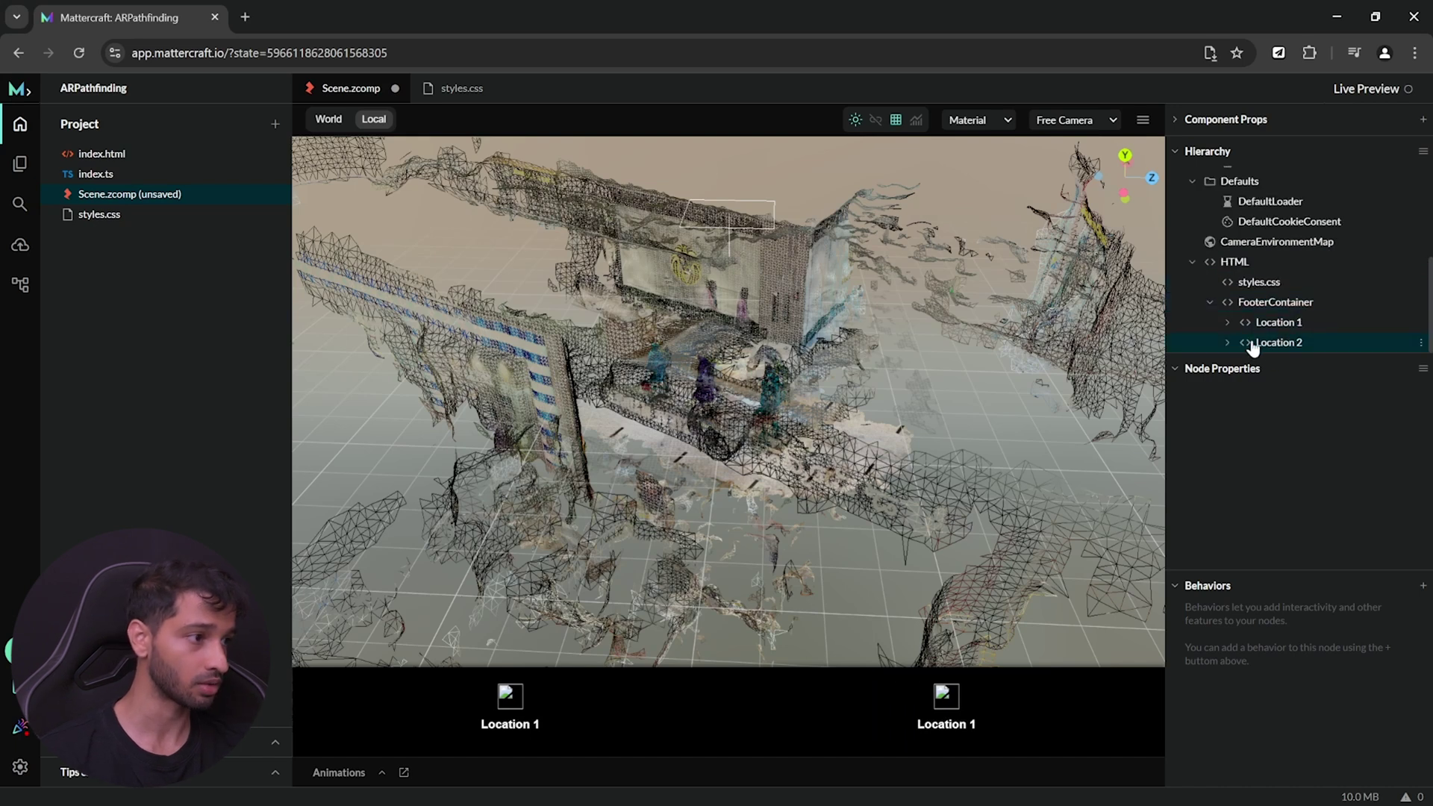
Change Location 2's heading text to 'Location 2' and check both footer images
{"action": "left_click", "coordinate": [1228, 343]}
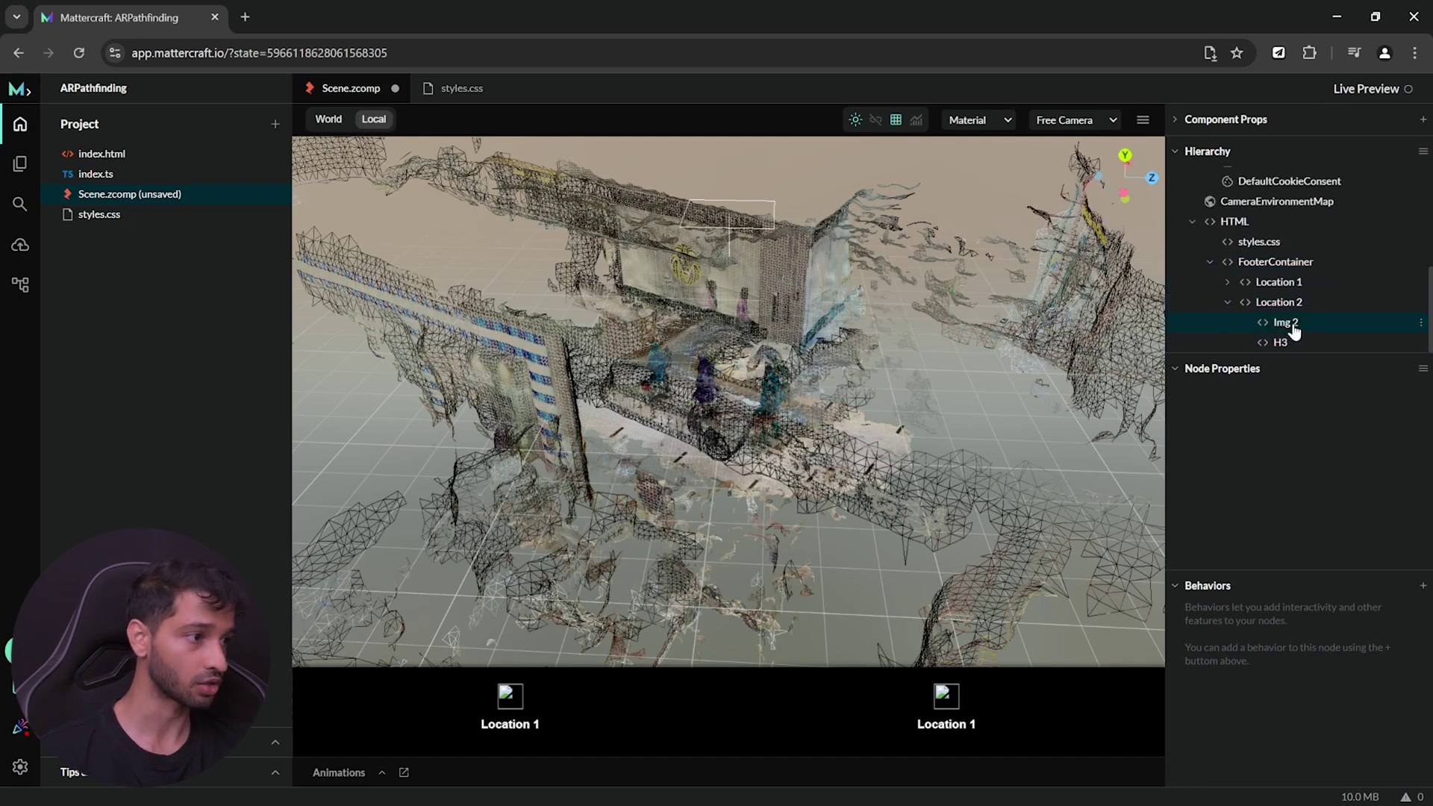
{"action": "left_click", "coordinate": [1282, 343]}
{"action": "left_click", "coordinate": [1357, 401]}
{"action": "type", "text": "2"}
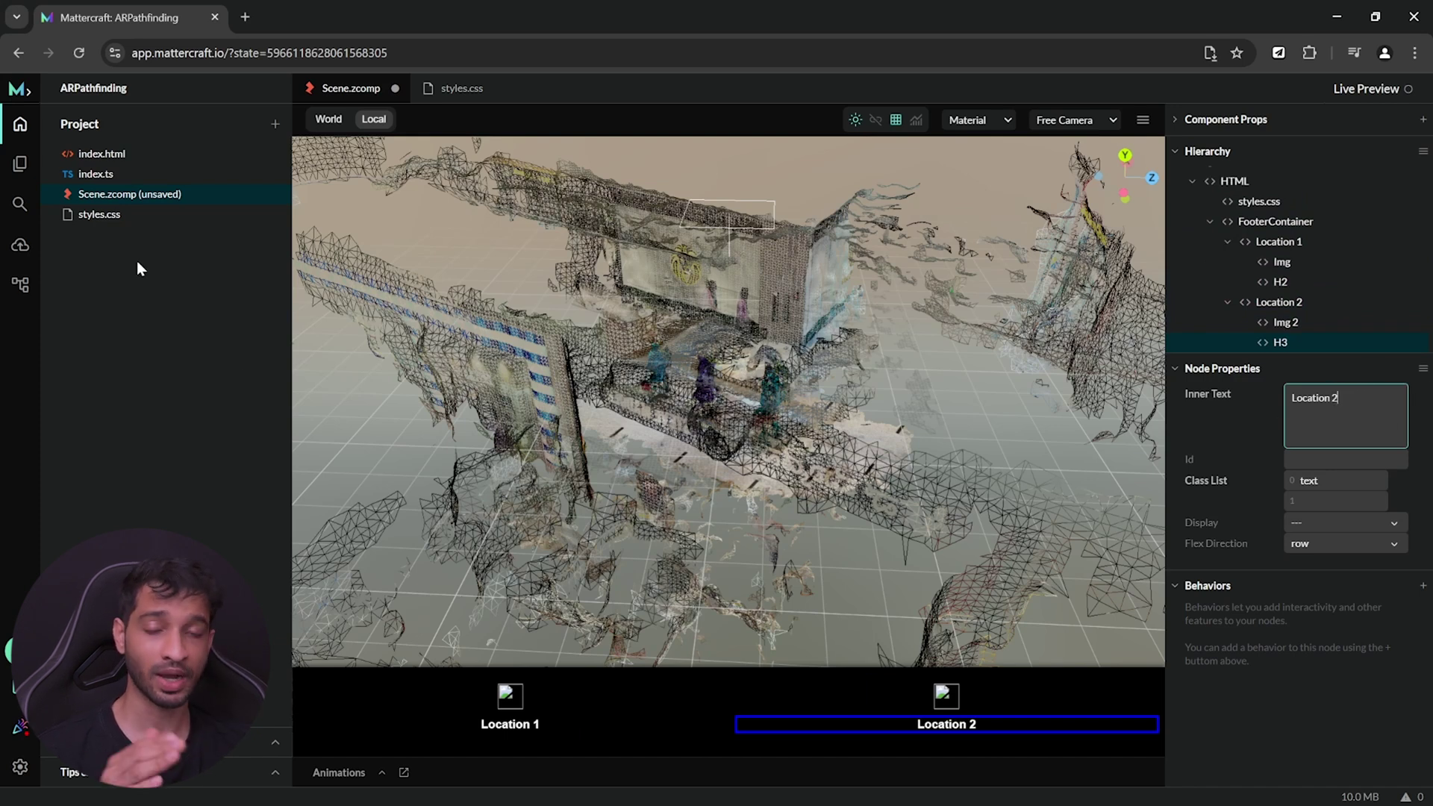
{"action": "left_click", "coordinate": [1284, 322]}
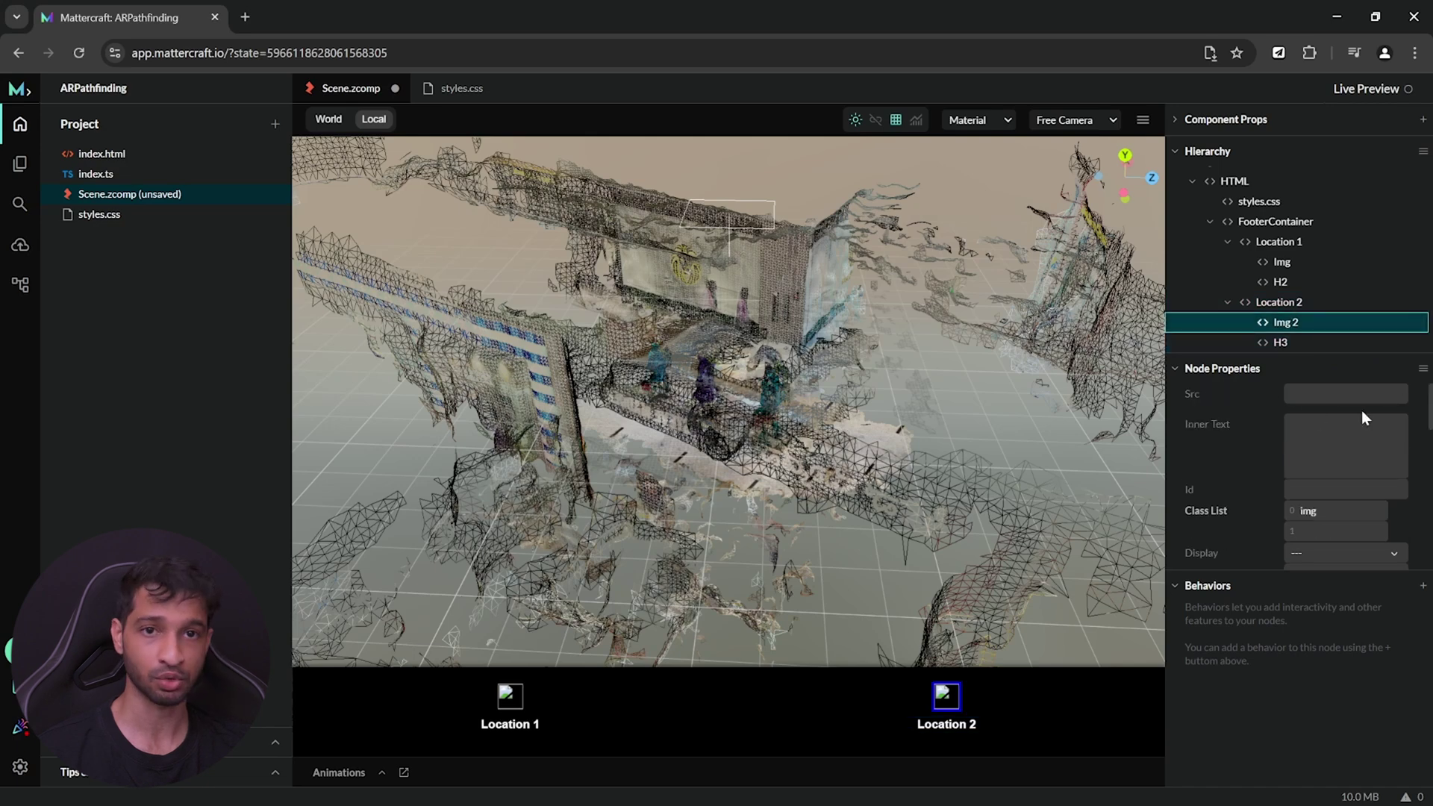
{"action": "left_click", "coordinate": [1281, 262], "text": "ctrl"}
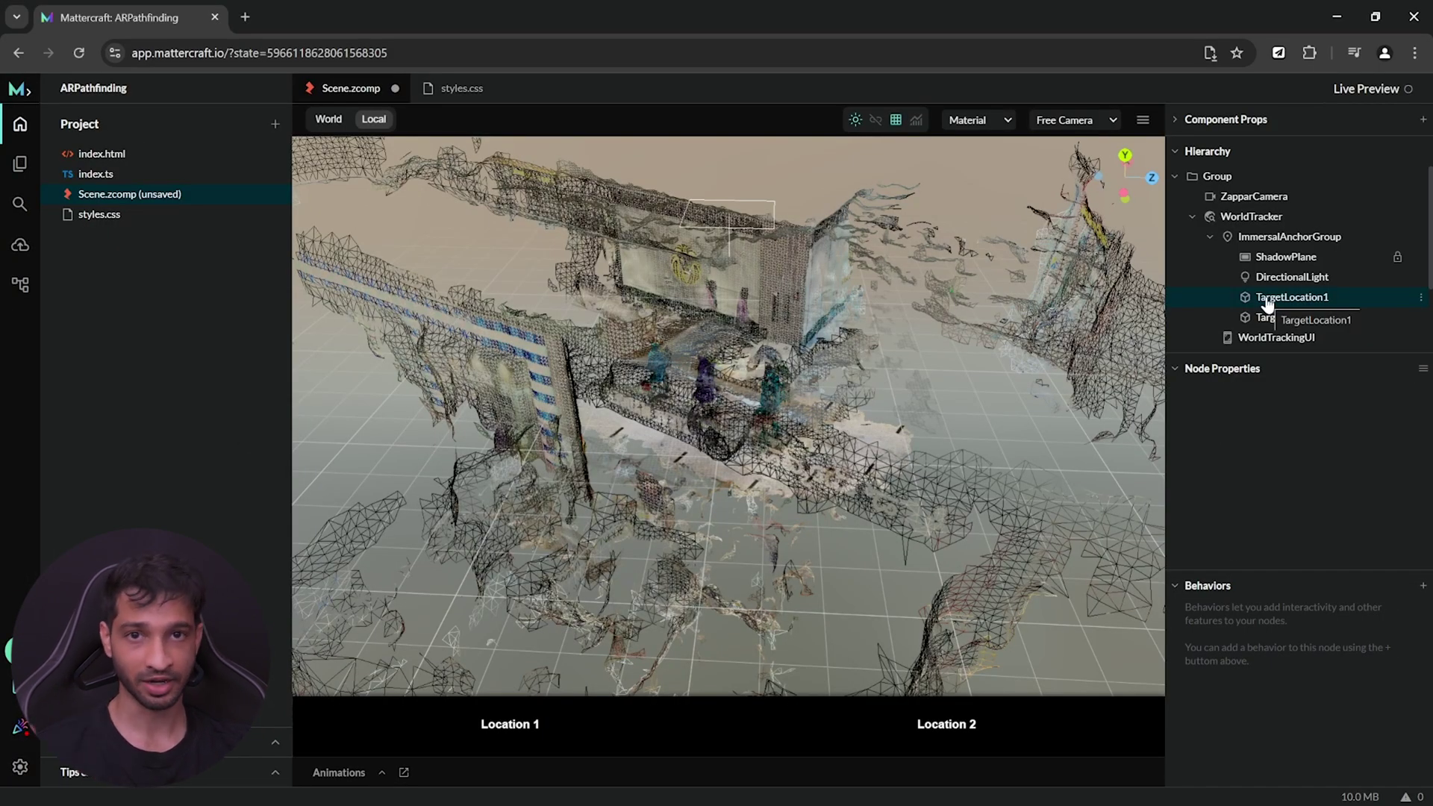
Import arrow_01 into the Project and add a CameraTransform under the root Group
{"action": "key", "text": "alt+Tab"}
{"action": "left_click_drag", "start_coordinate": [849, 275], "coordinate": [163, 297]}
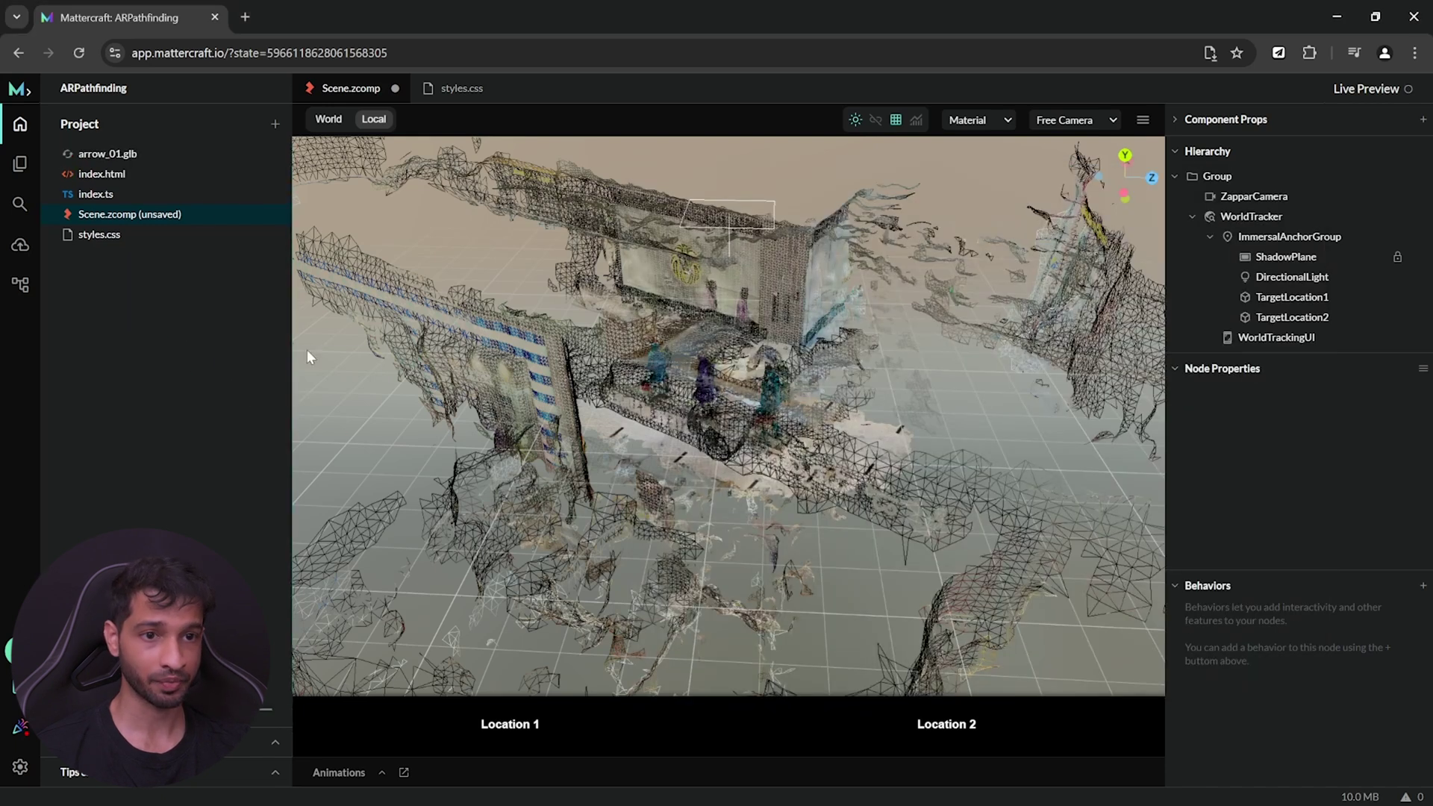
{"action": "left_click", "coordinate": [1421, 177]}
{"action": "left_click", "coordinate": [1305, 186]}
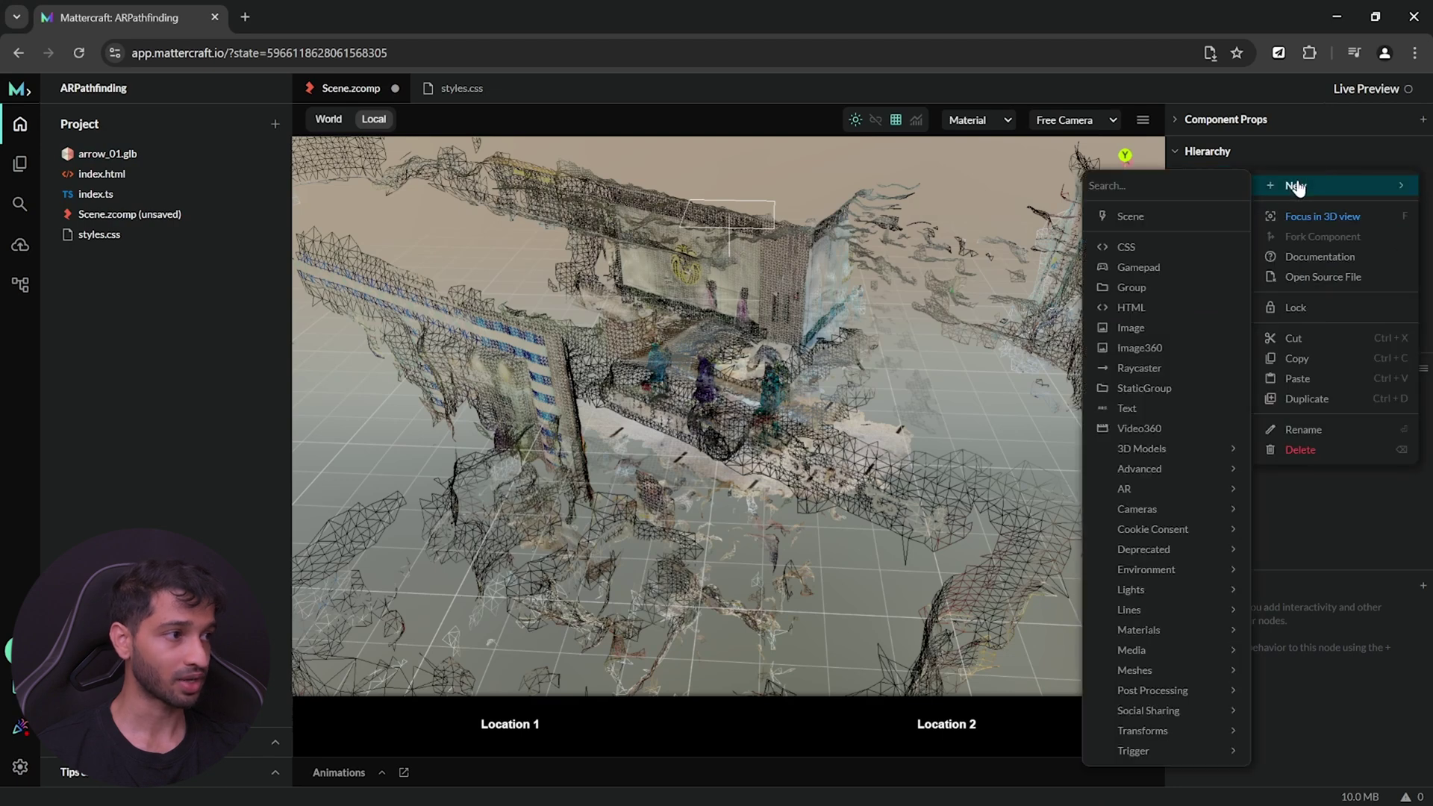
{"action": "mouse_move", "coordinate": [1142, 730]}
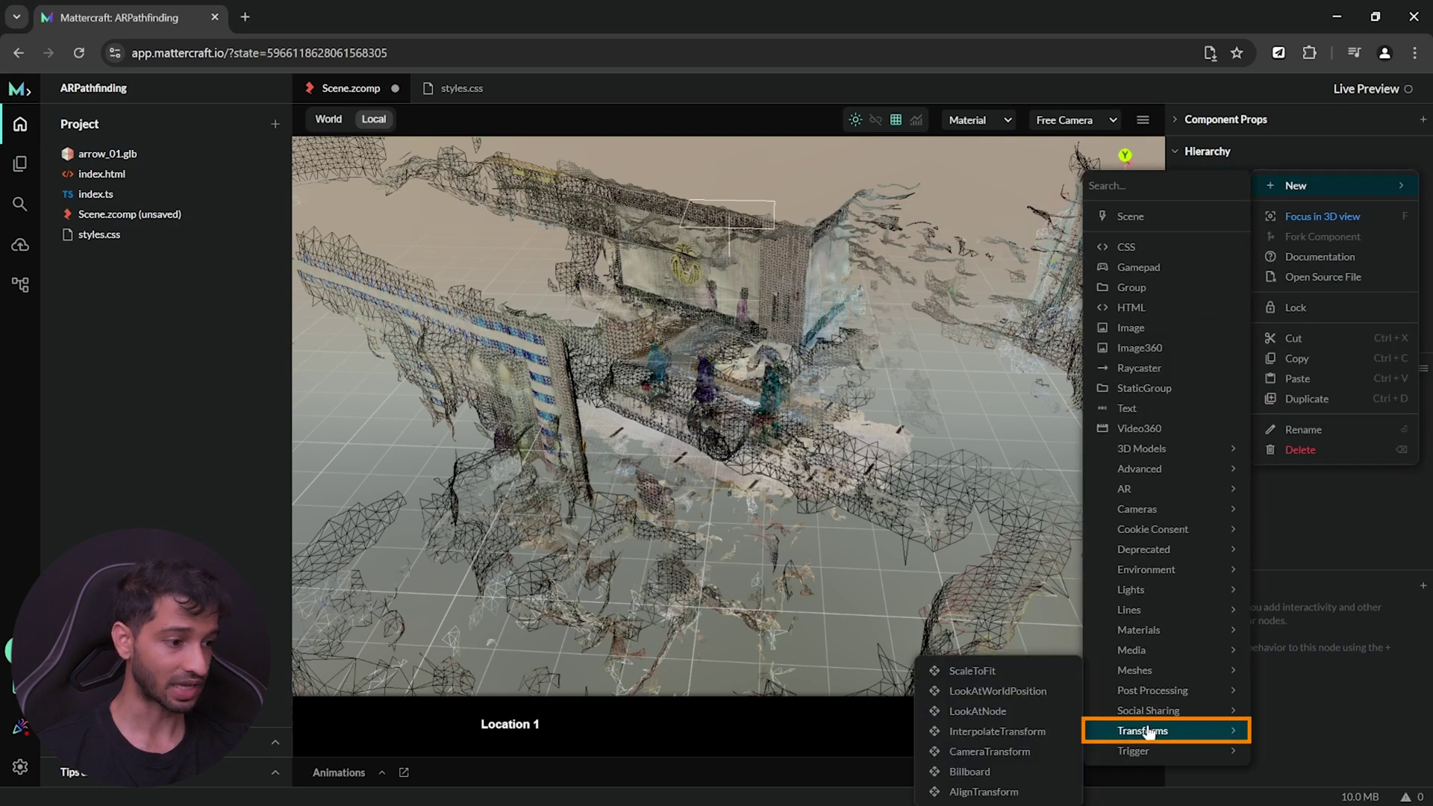
{"action": "left_click", "coordinate": [1011, 754]}
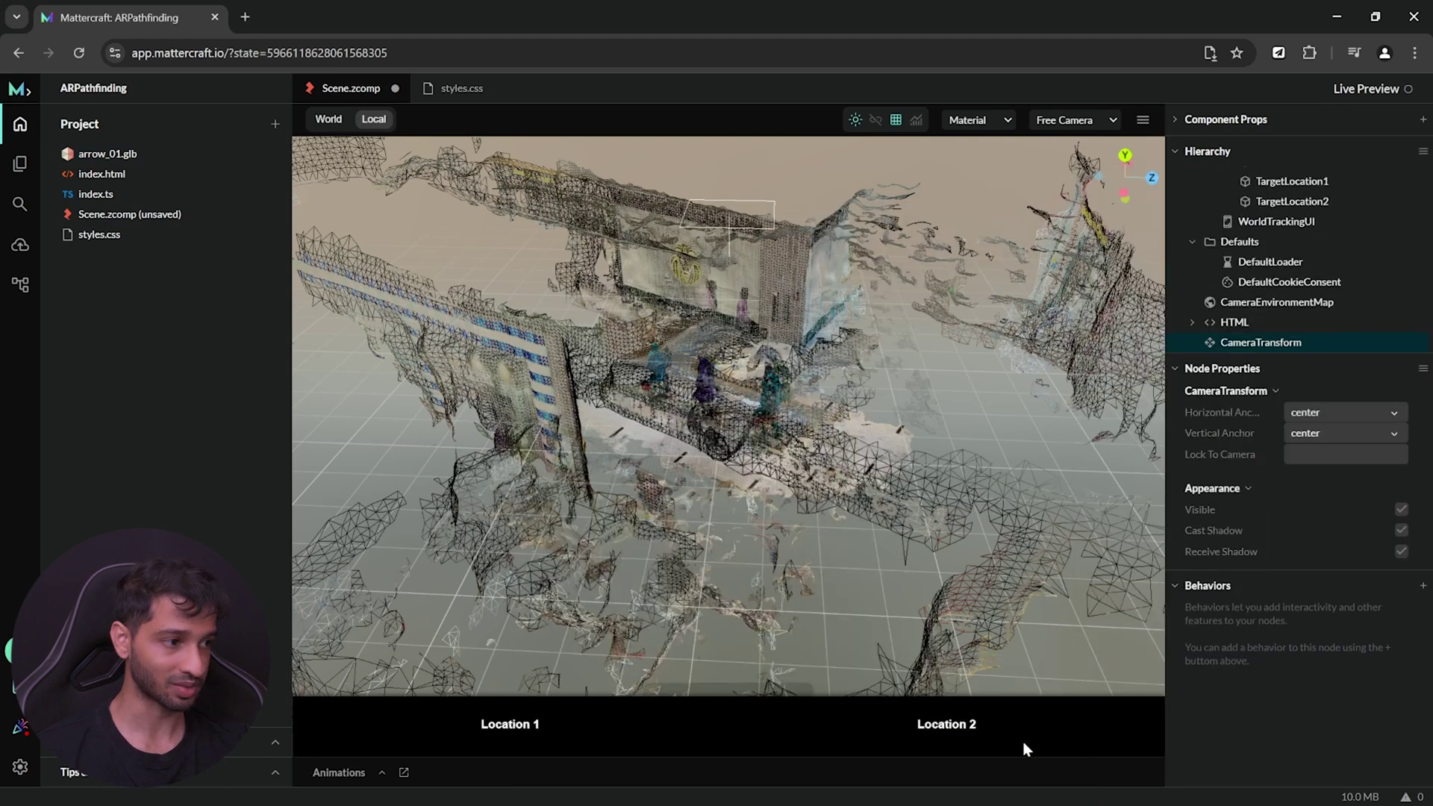
Add a LookAtNode inside CameraTransform and nest arrow_01.glb under it
{"action": "left_click", "coordinate": [1422, 343]}
{"action": "mouse_move", "coordinate": [1317, 357]}
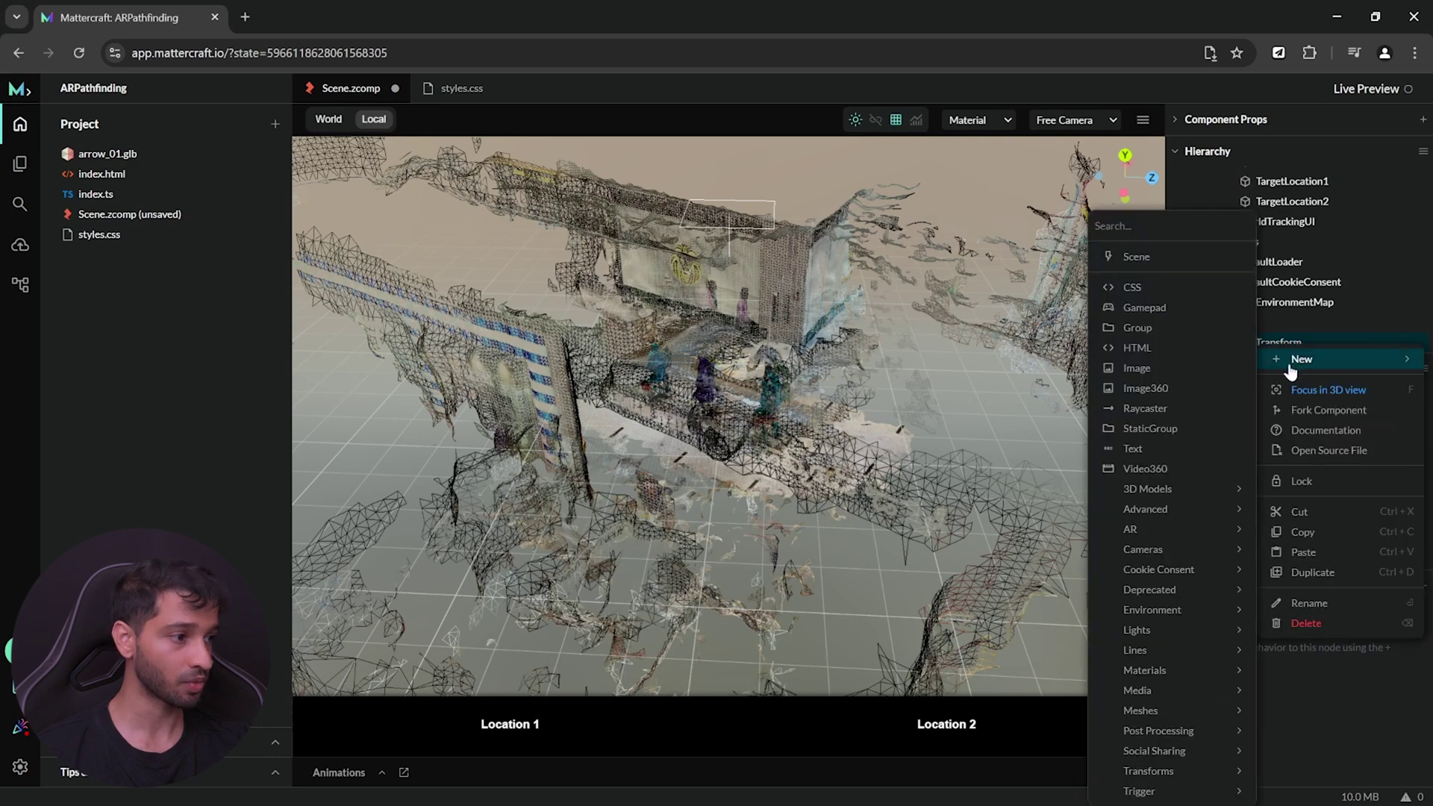
{"action": "mouse_move", "coordinate": [1149, 773]}
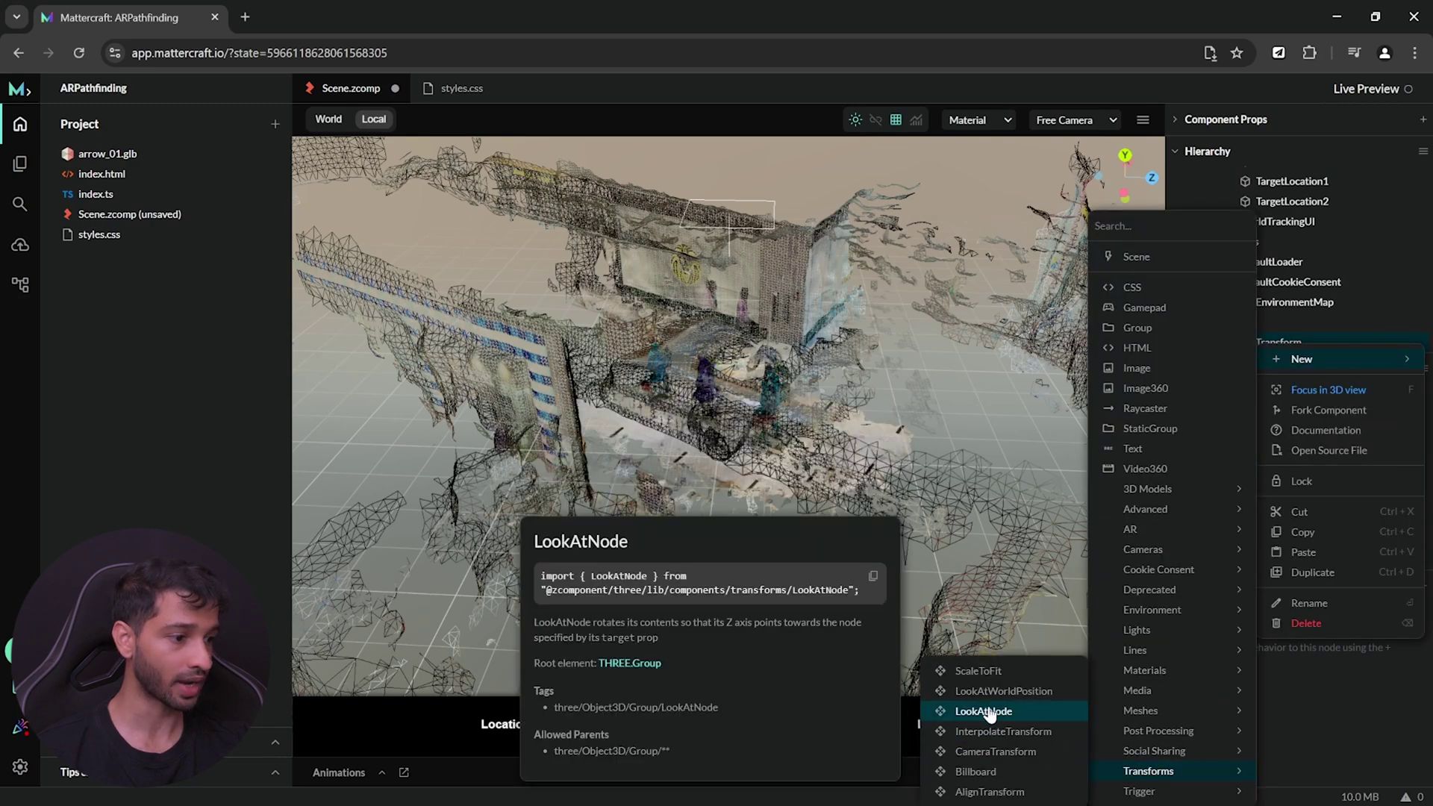
{"action": "left_click", "coordinate": [984, 711]}
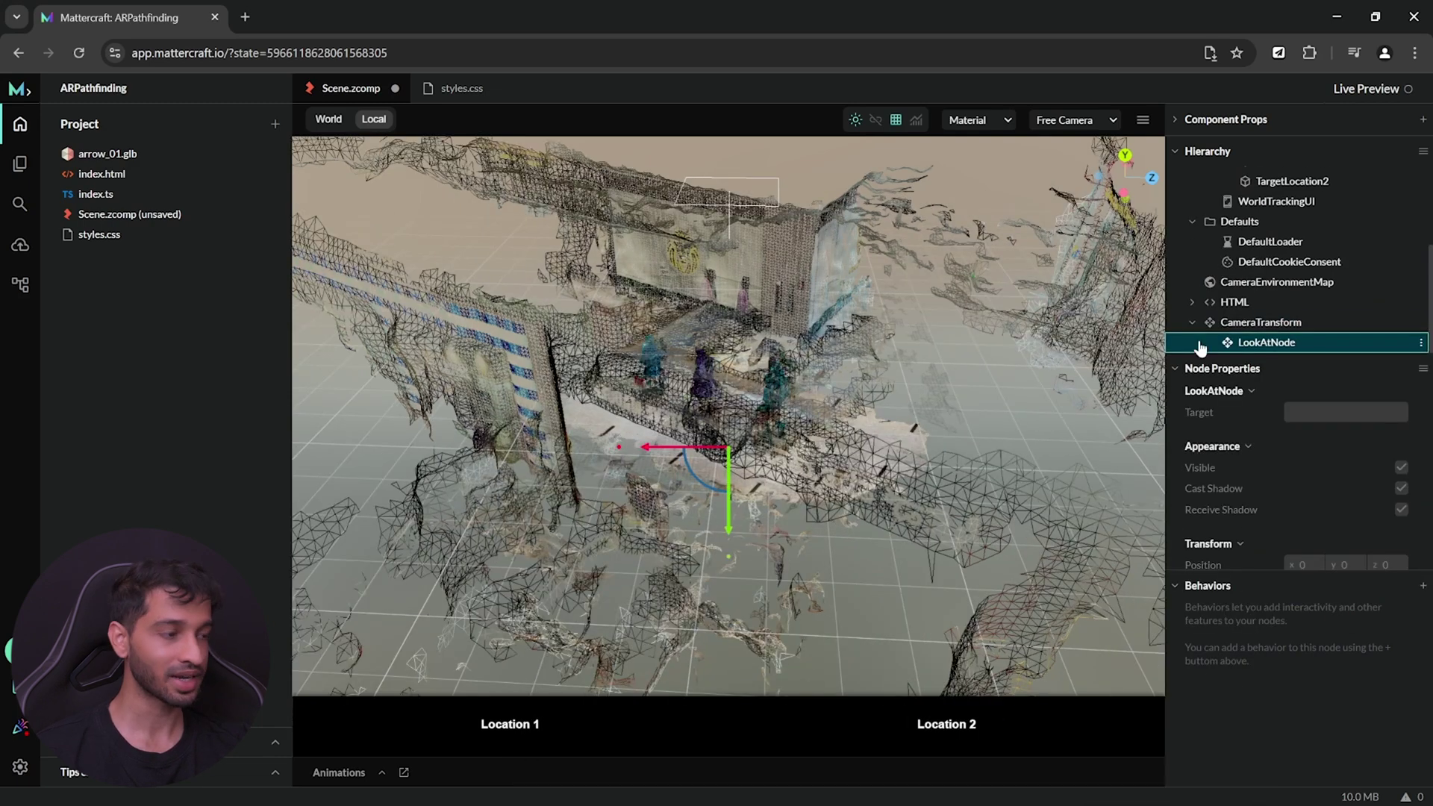
{"action": "left_click_drag", "start_coordinate": [86, 157], "coordinate": [1267, 347]}
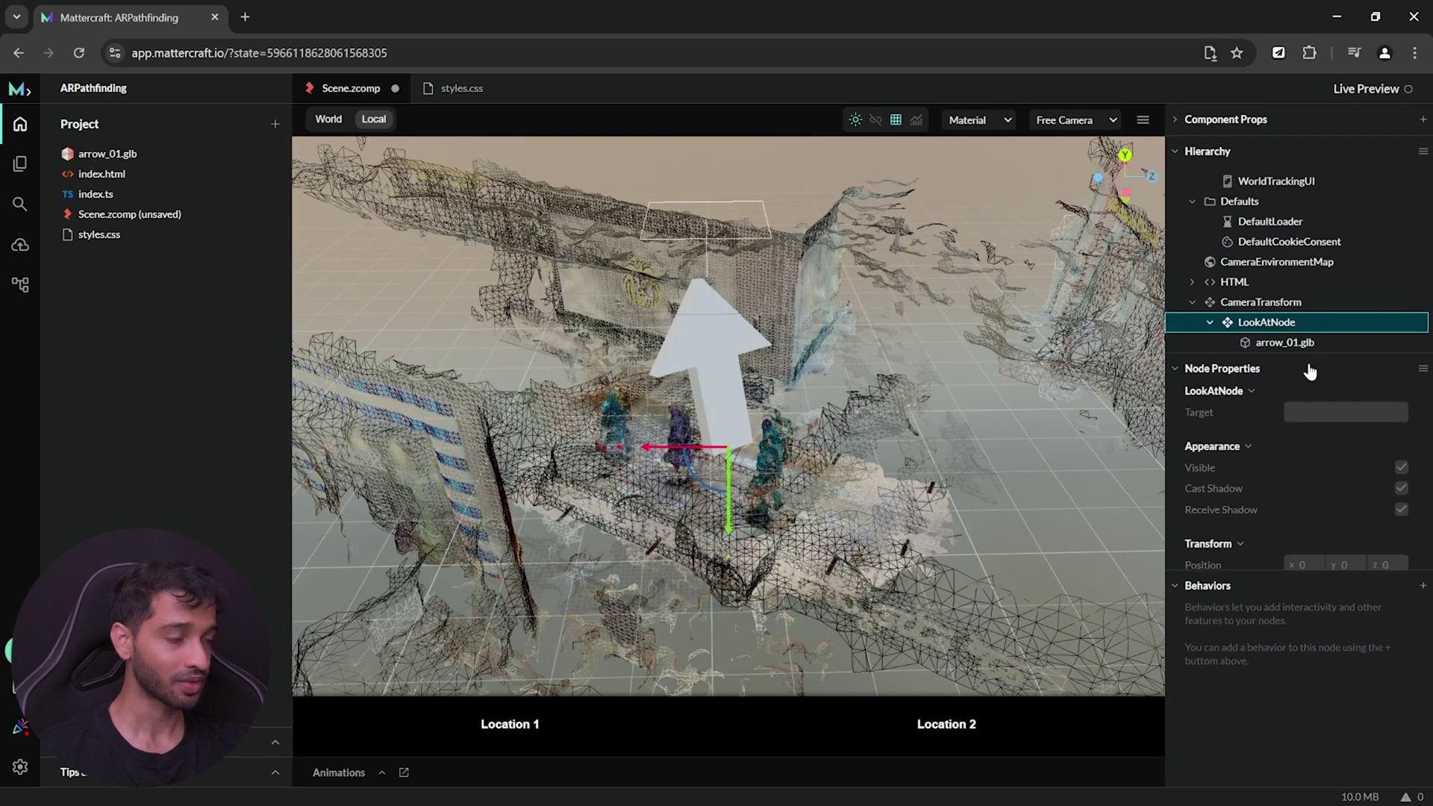
Set the LookAtNode's Target to TargetLocation2
{"action": "left_click", "coordinate": [1341, 412]}
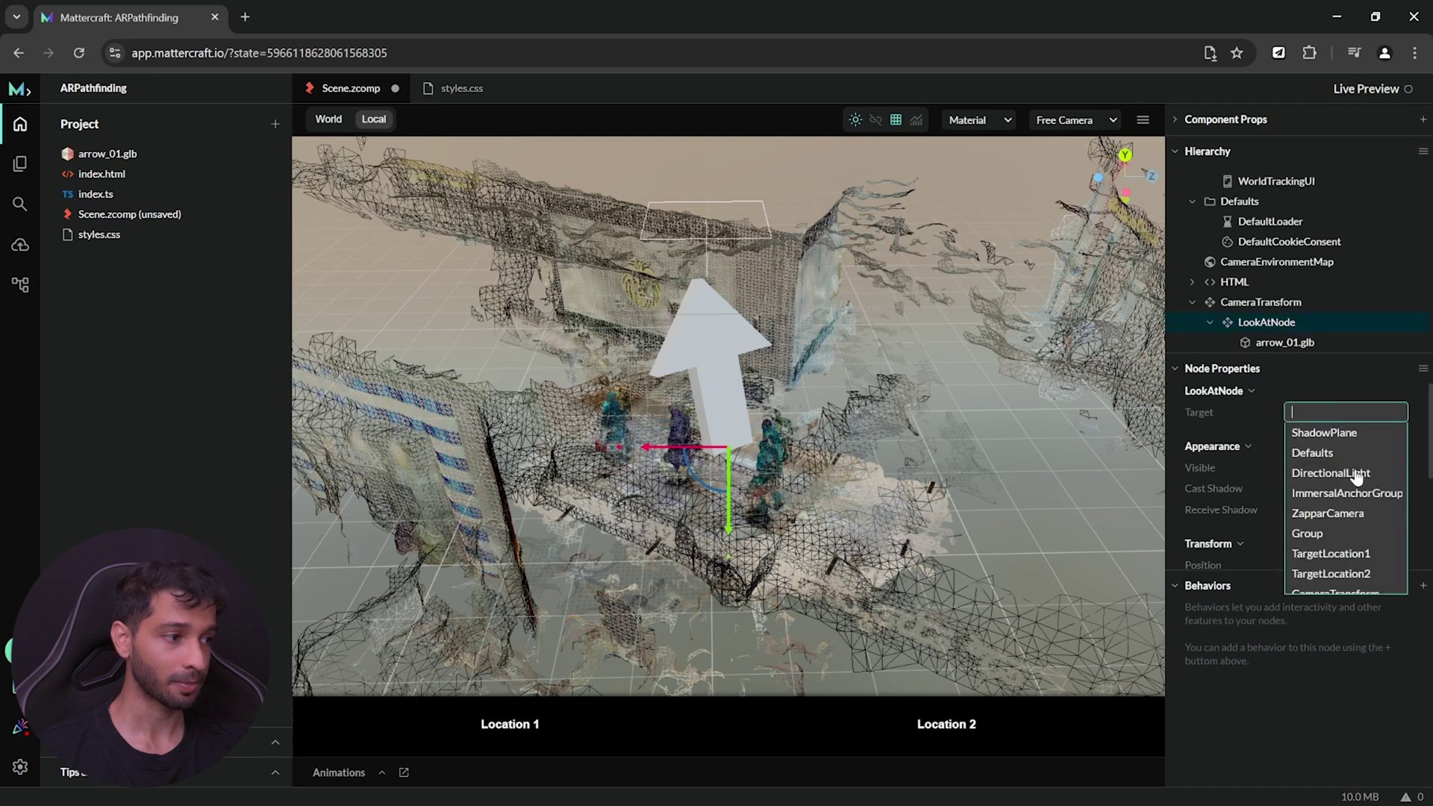
{"action": "left_click", "coordinate": [1360, 554]}
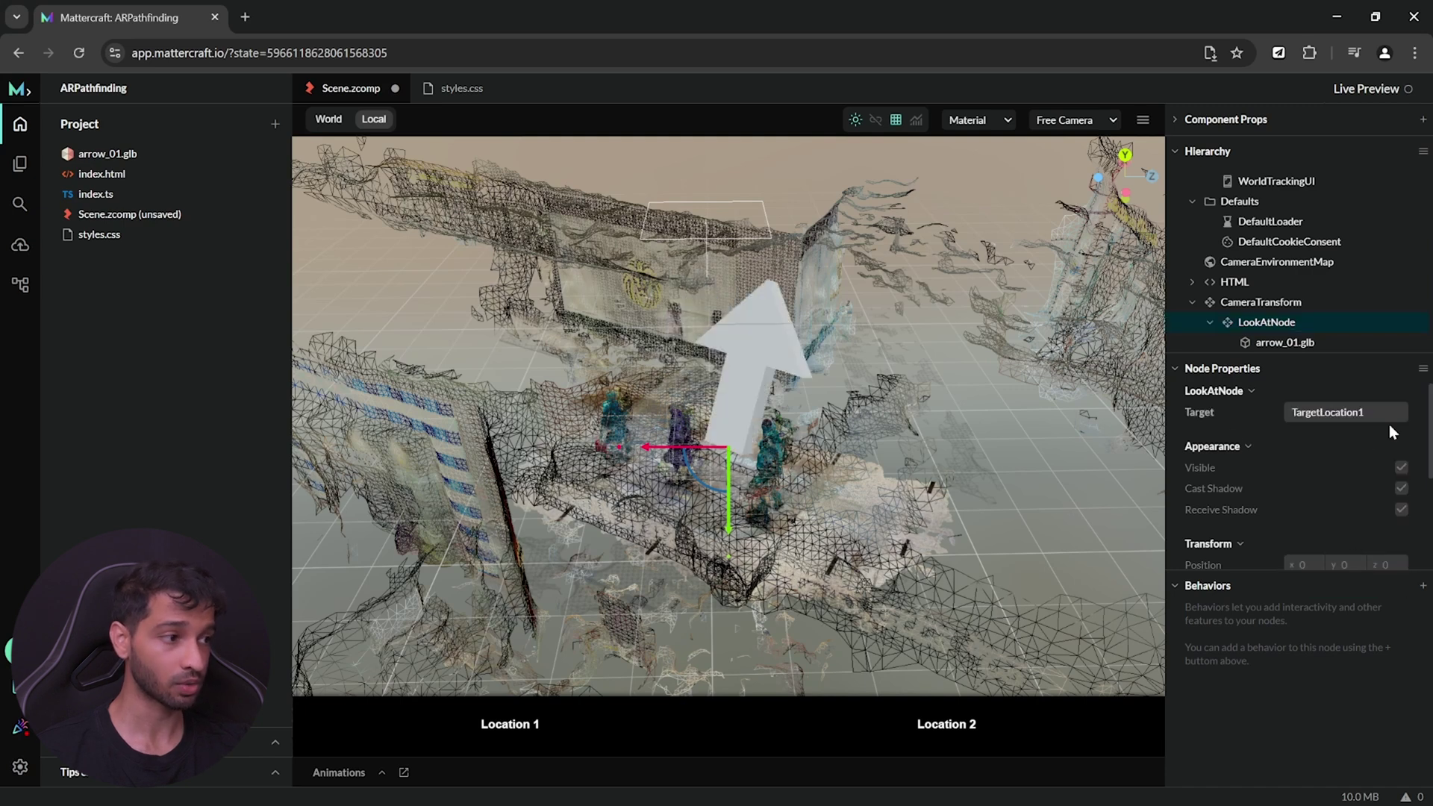
{"action": "left_click", "coordinate": [1382, 415]}
{"action": "left_click", "coordinate": [1355, 574]}
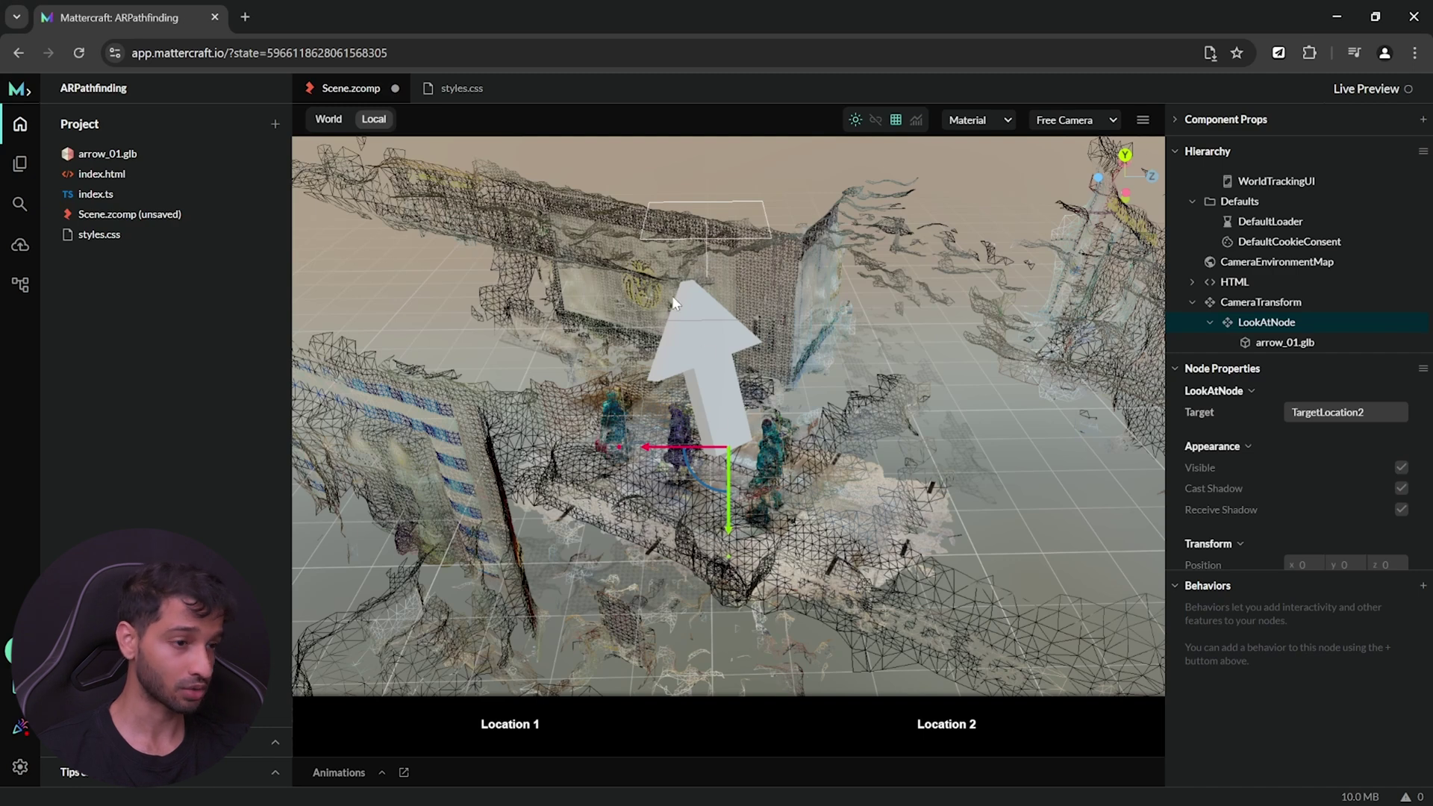
Rotate arrow_01.glb 90 degrees on X
{"action": "left_click", "coordinate": [1284, 345]}
{"action": "scroll", "coordinate": [1309, 482], "scroll_direction": "down", "scroll_amount": 3}
{"action": "left_click", "coordinate": [1310, 442]}
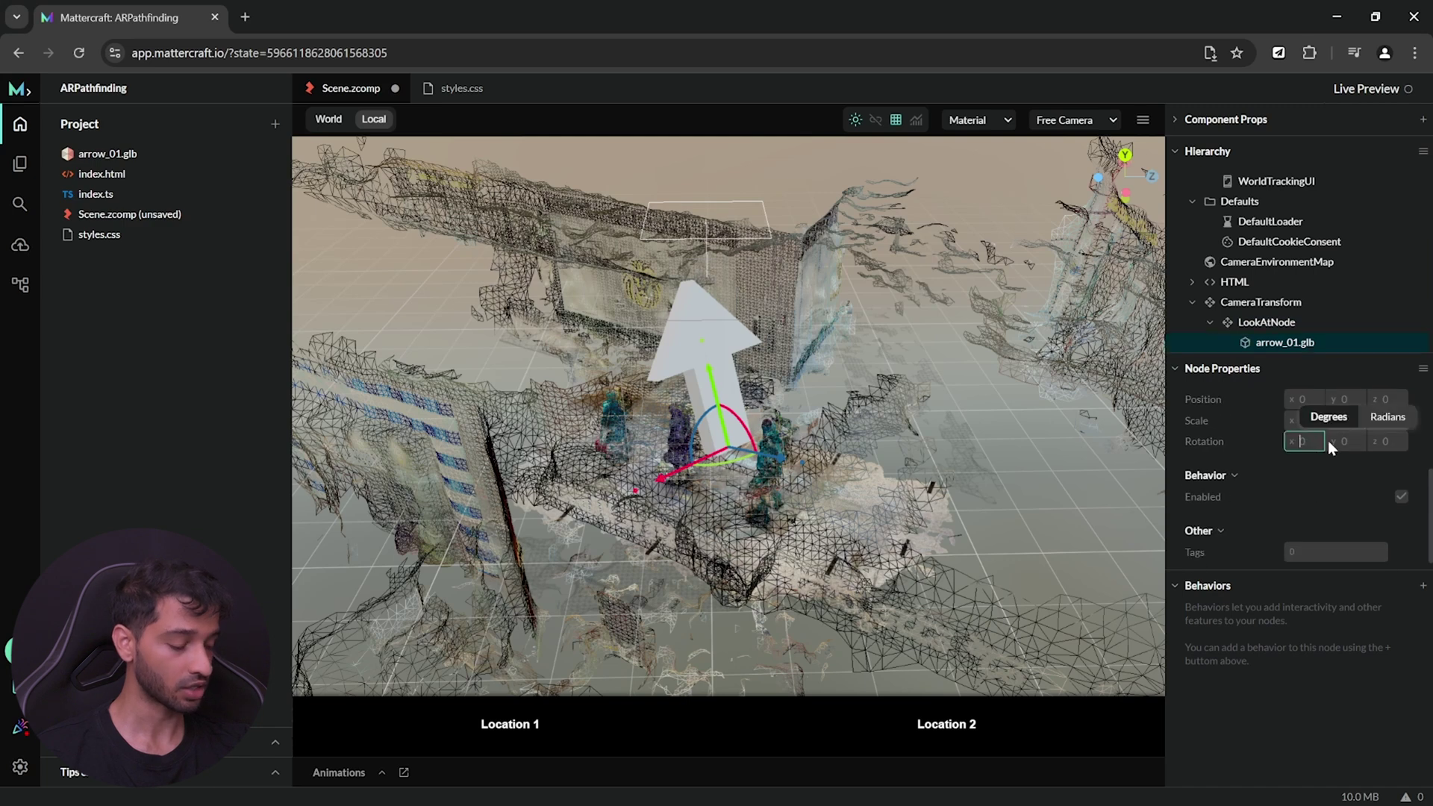
{"action": "type", "text": "90"}
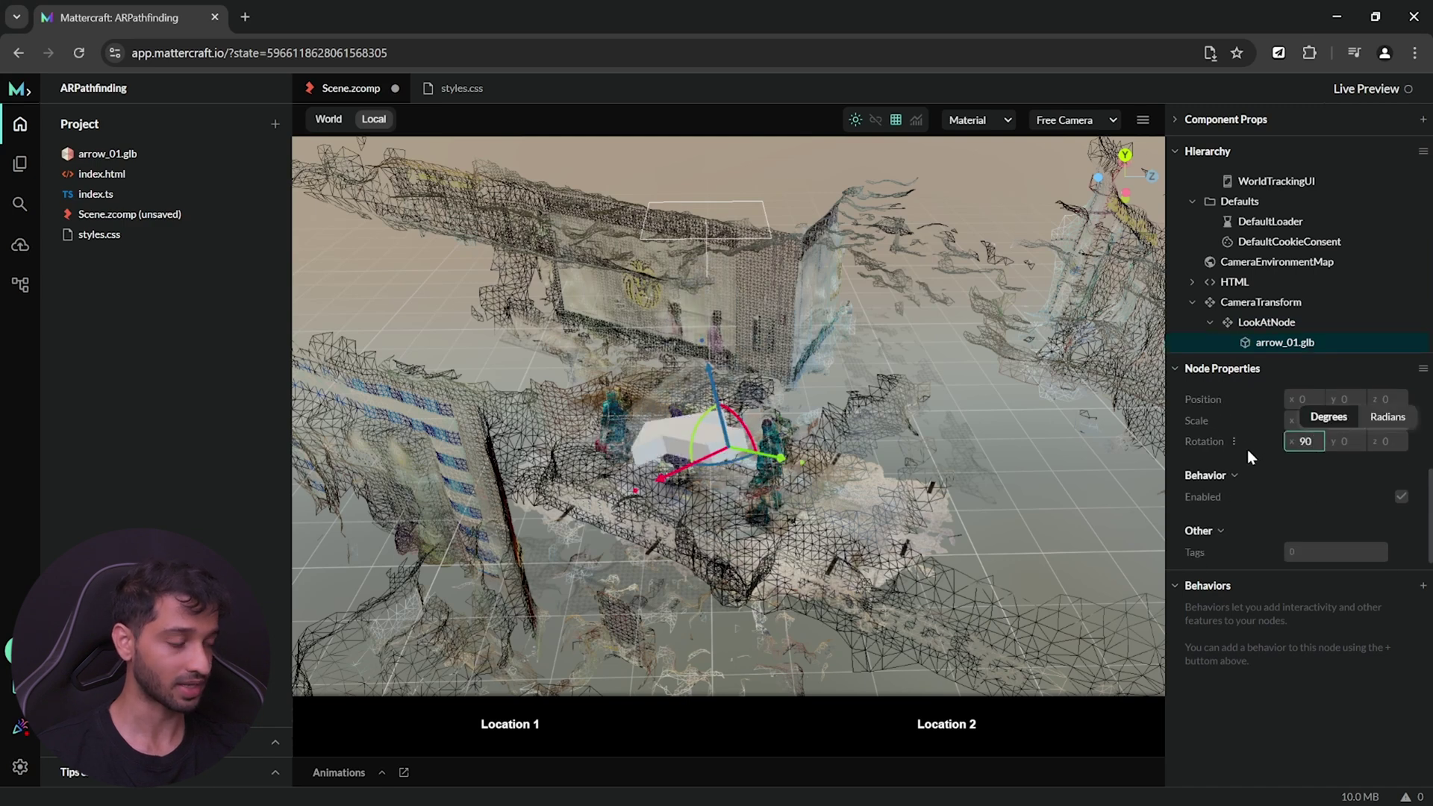
{"action": "left_click", "coordinate": [1273, 324]}
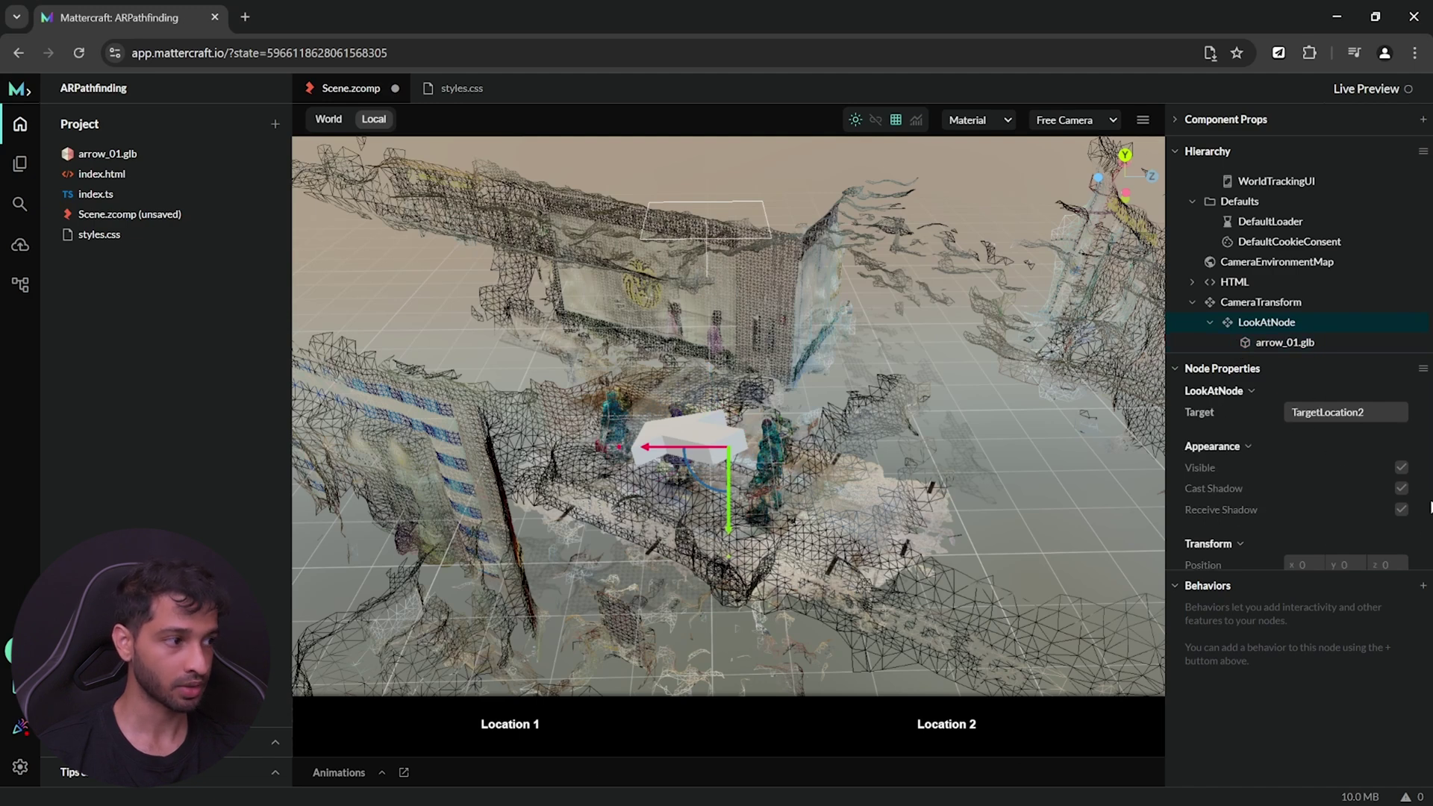
Clear the LookAtNode's target, hide it by default, and create a Switch Location animation layer
{"action": "left_click", "coordinate": [1420, 413]}
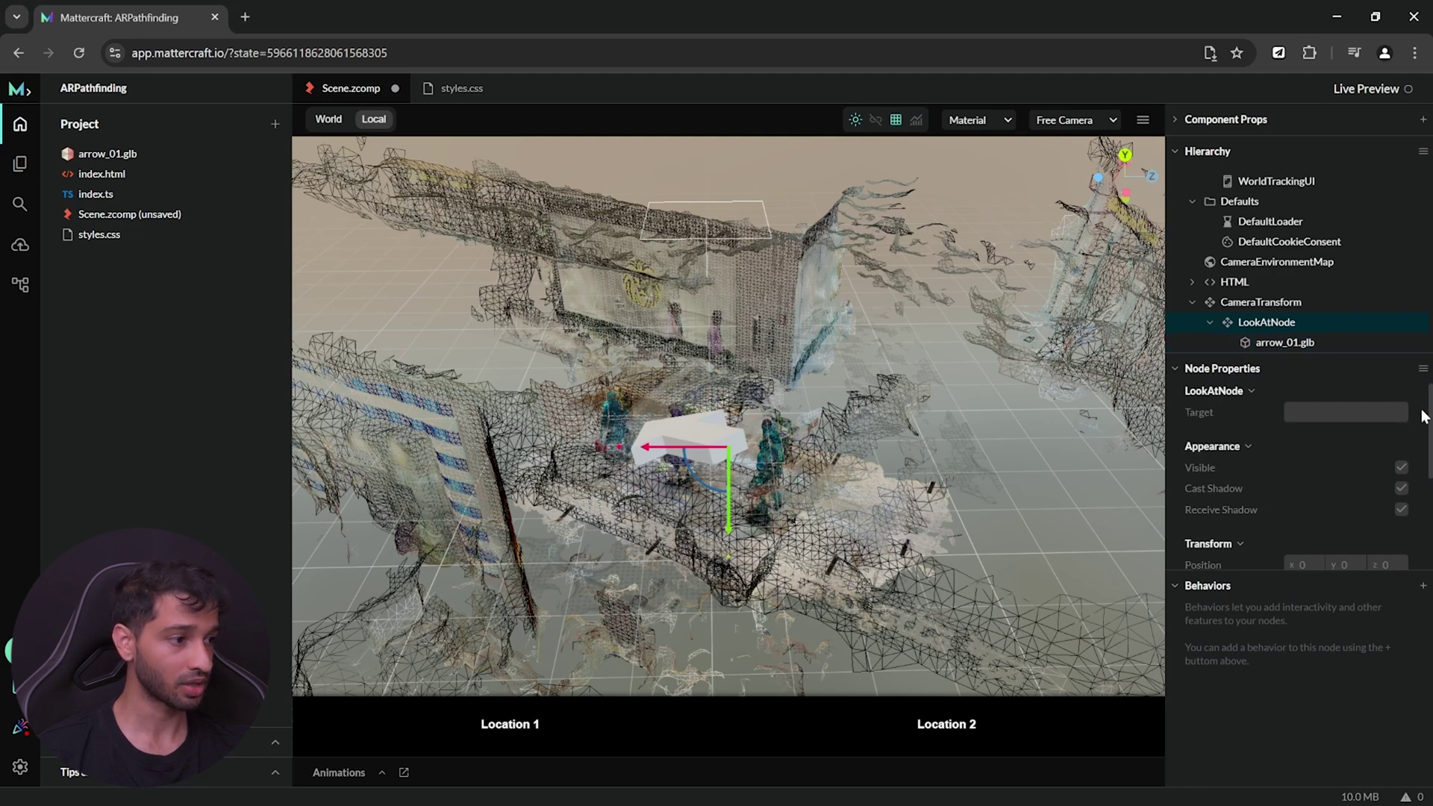
{"action": "left_click", "coordinate": [1401, 470]}
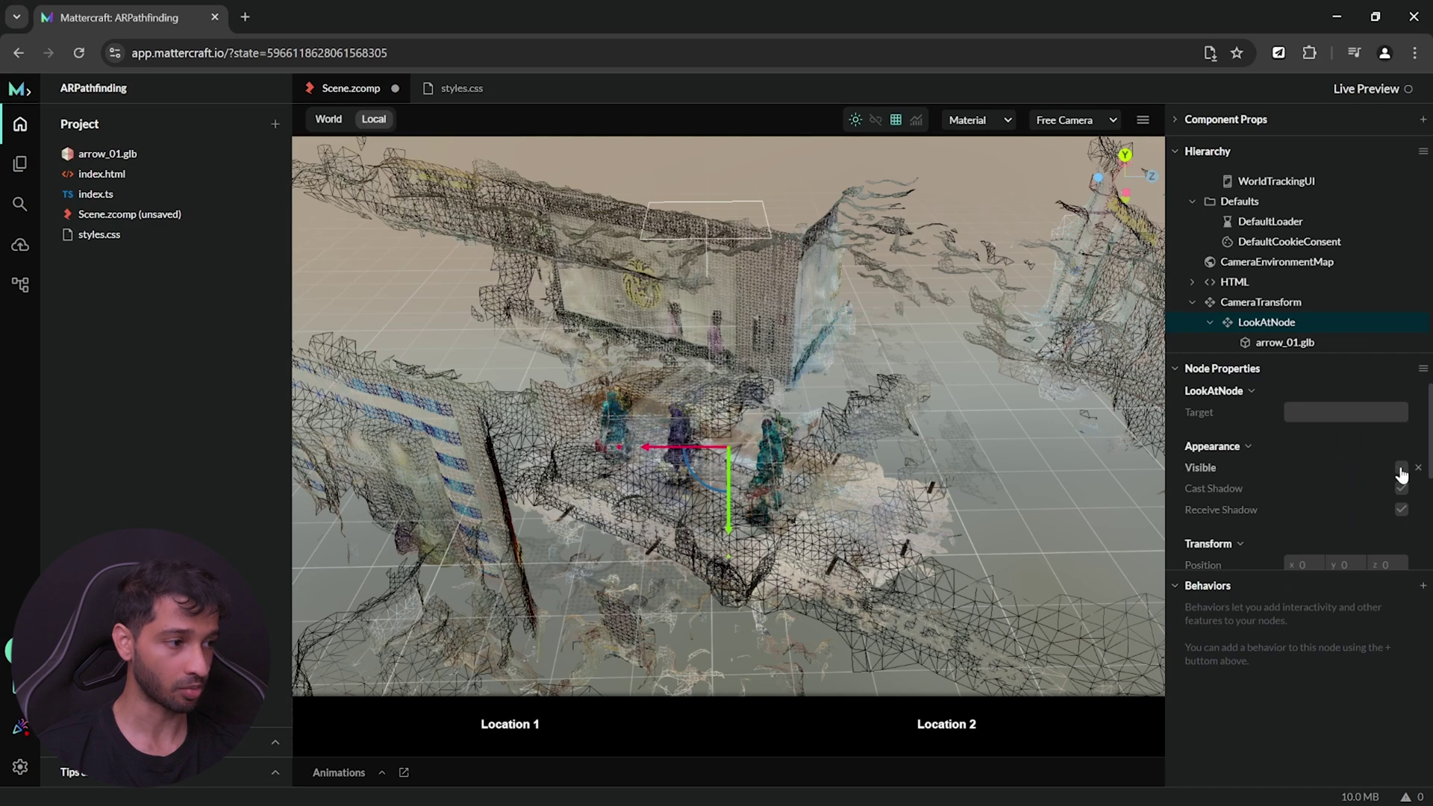
{"action": "left_click", "coordinate": [357, 773]}
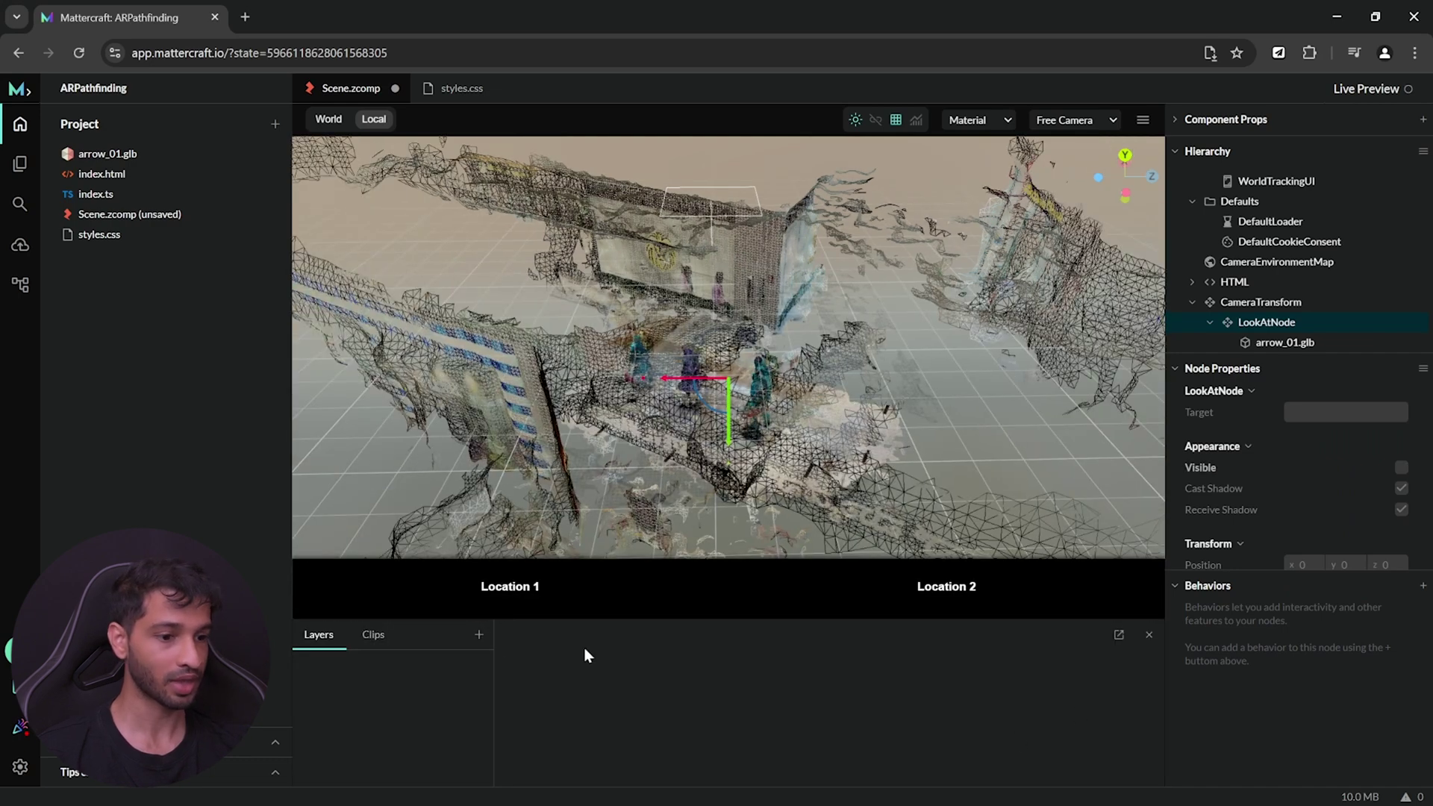
{"action": "left_click", "coordinate": [479, 634]}
{"action": "left_click", "coordinate": [512, 648]}
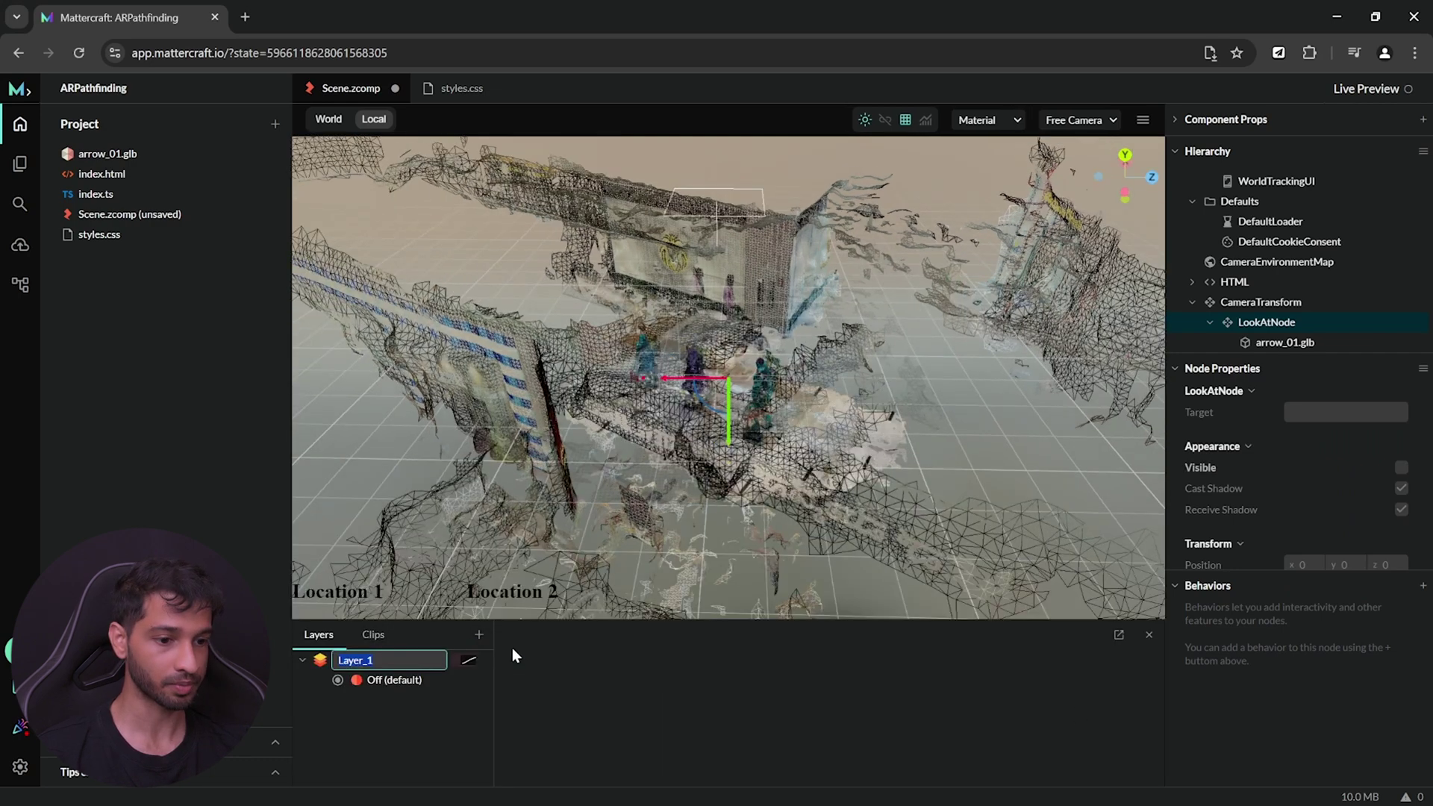
{"action": "type", "text": "Switch Location"}
Add a LookAtLocation1 state with Target TargetLocation1 and Visible turned on
{"action": "left_click", "coordinate": [489, 664]}
{"action": "mouse_move", "coordinate": [544, 669]}
{"action": "left_click", "coordinate": [730, 681]}
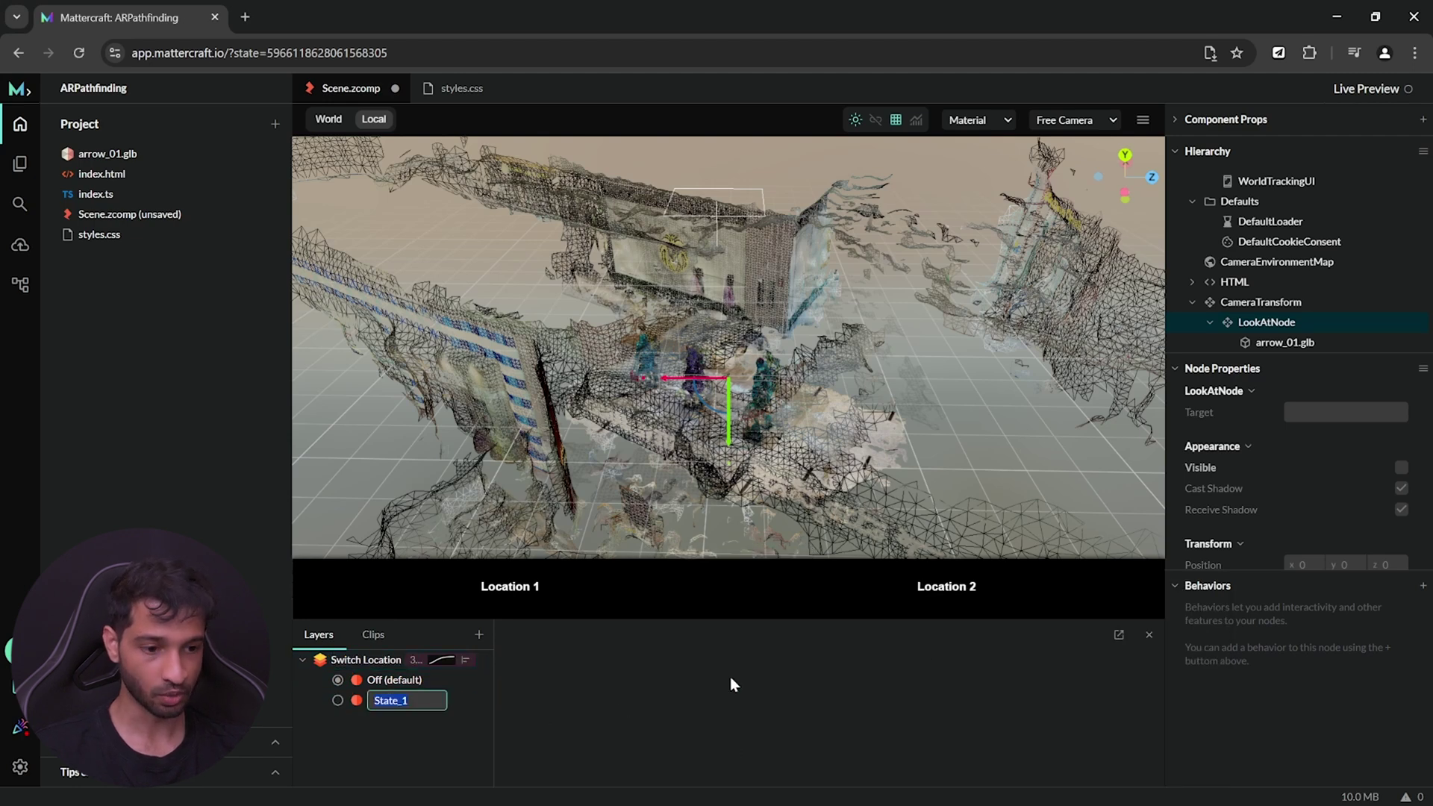
{"action": "type", "text": "LookAtLocation1"}
{"action": "key", "text": "Return"}
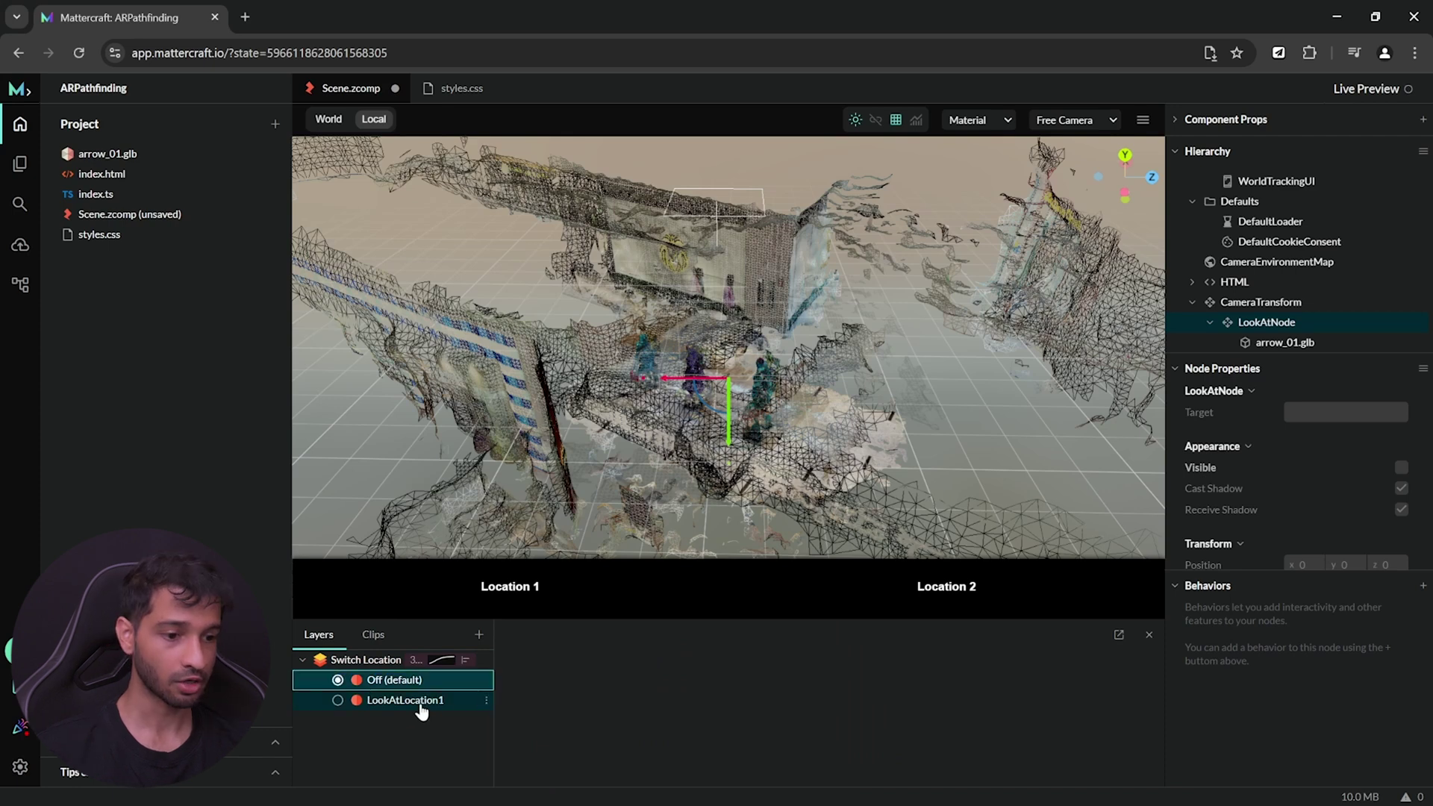
{"action": "left_click", "coordinate": [433, 703]}
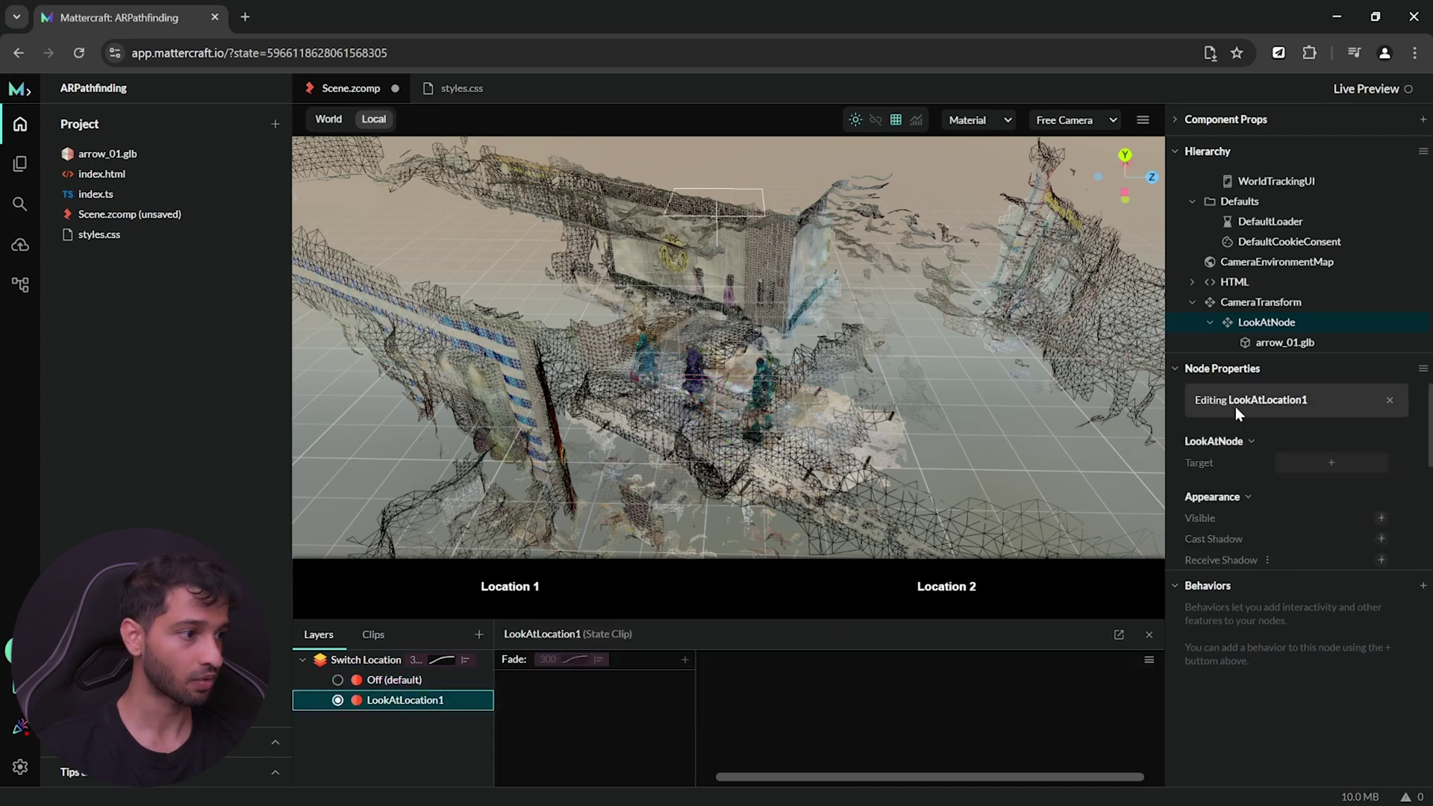
{"action": "left_click", "coordinate": [1351, 463]}
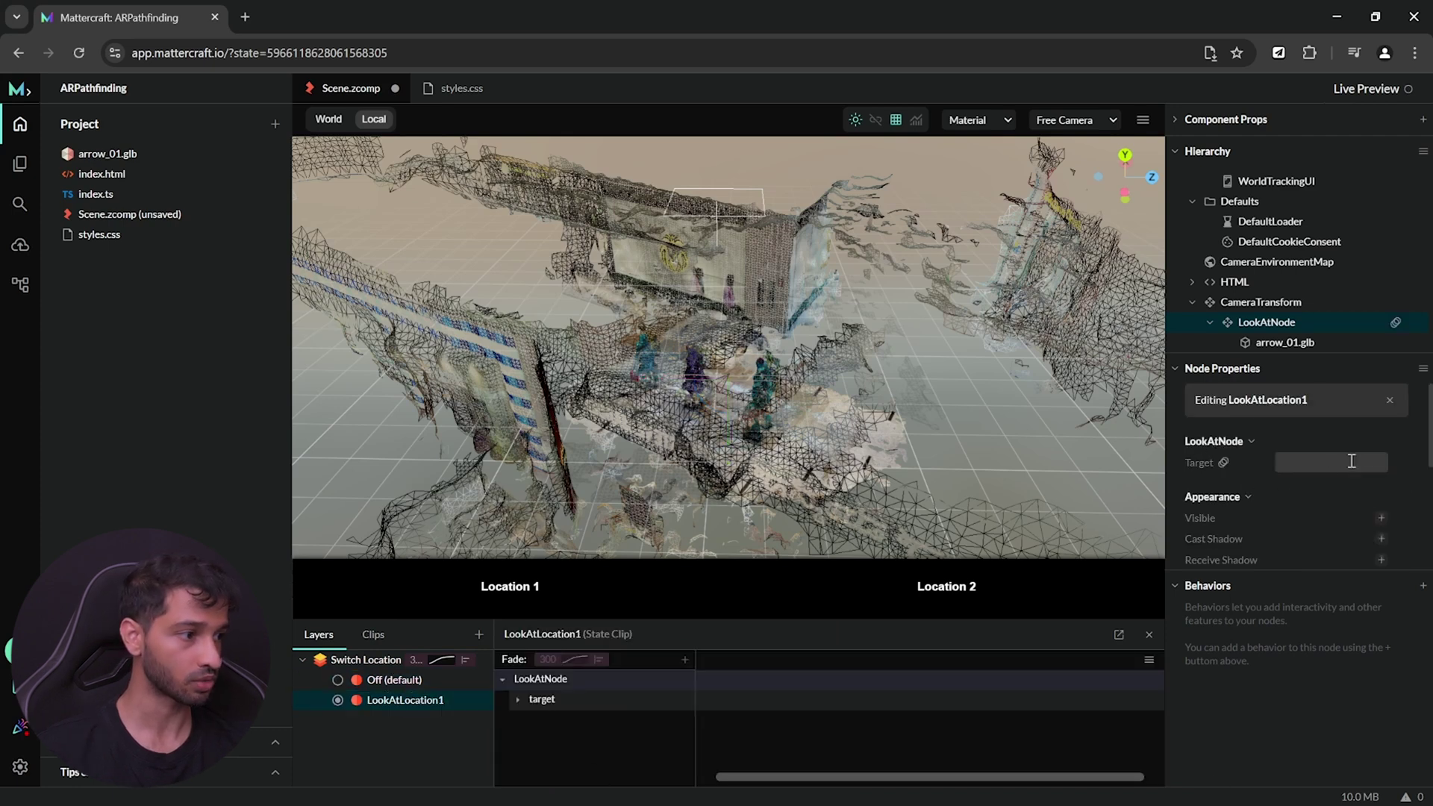
{"action": "left_click", "coordinate": [1351, 461]}
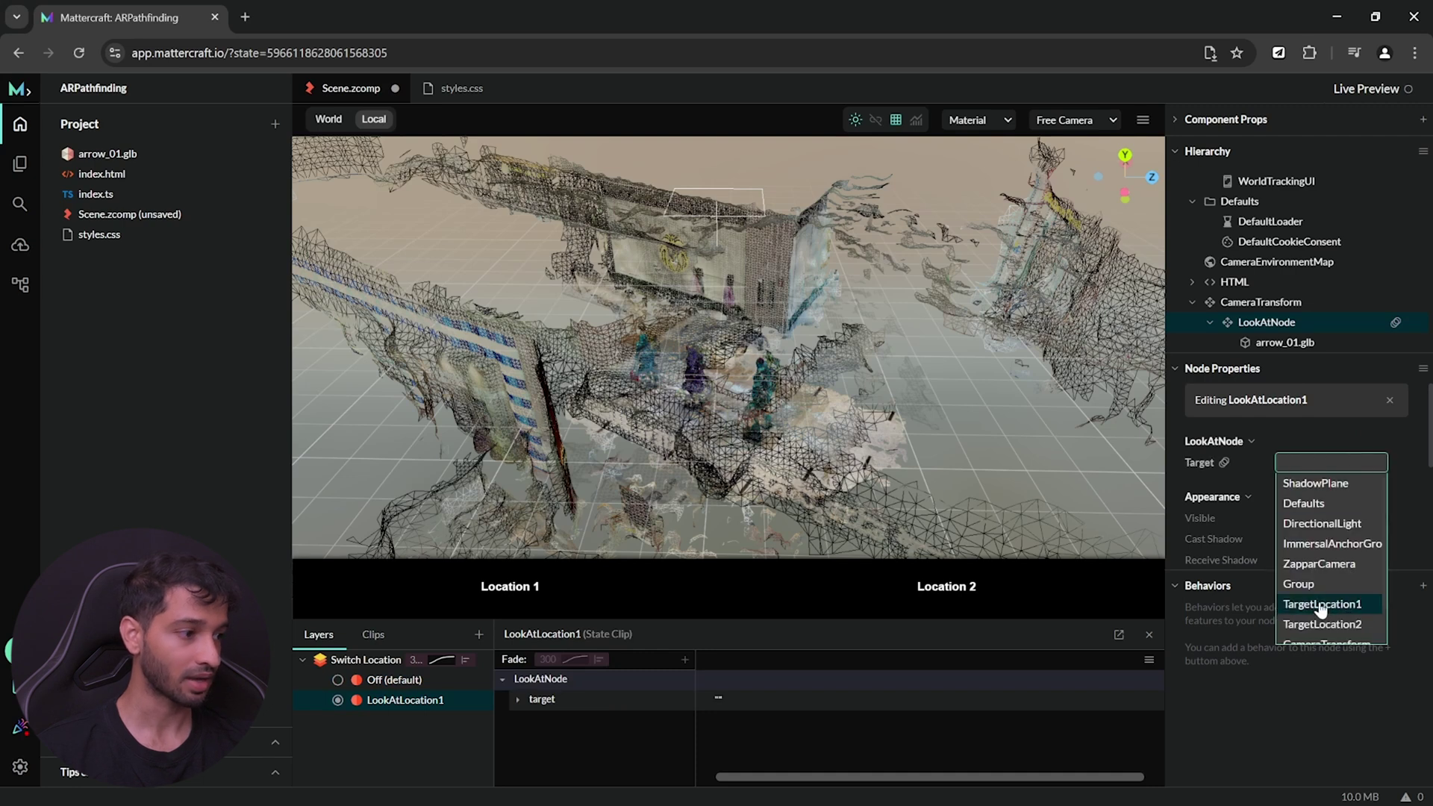
{"action": "left_click", "coordinate": [1353, 605]}
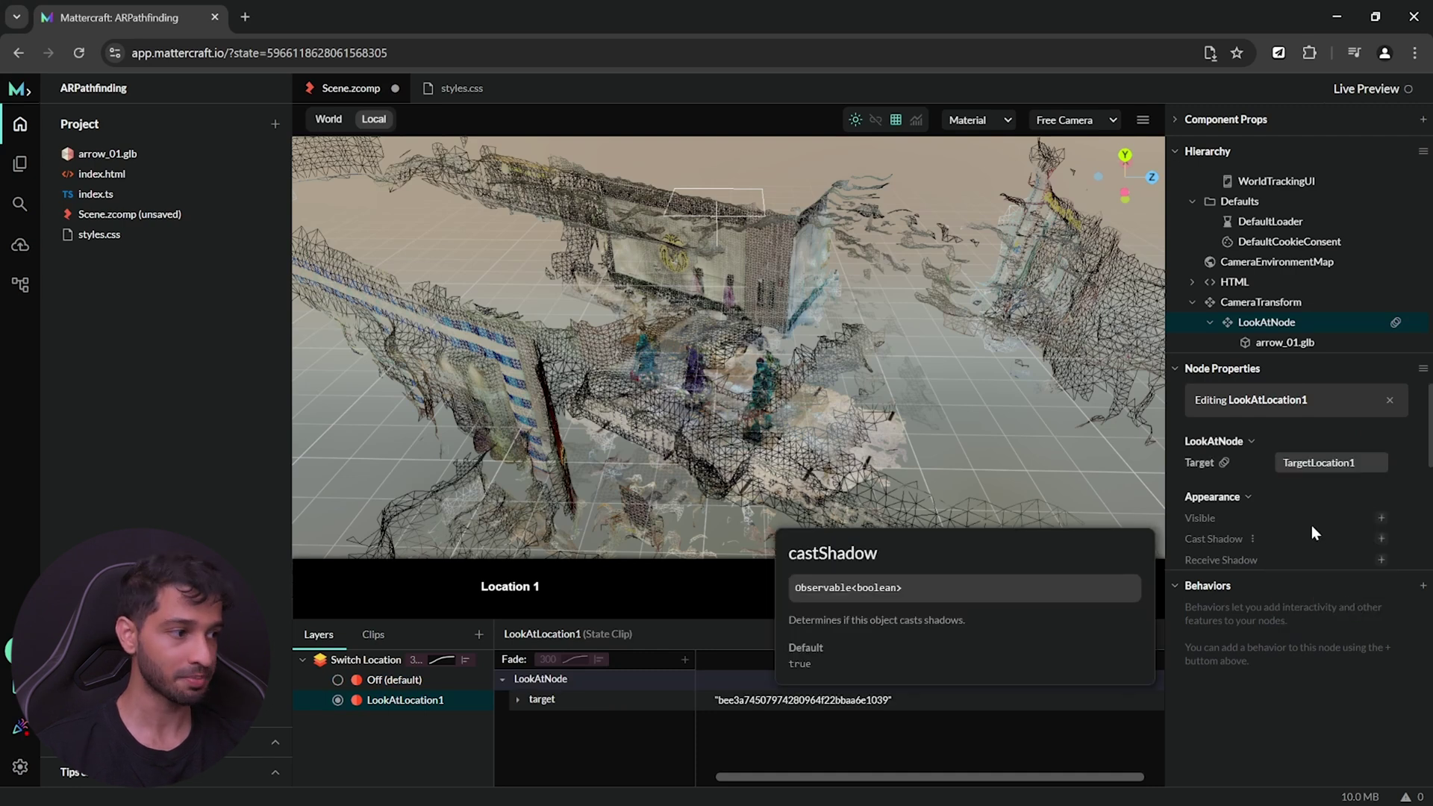
{"action": "left_click", "coordinate": [1382, 518]}
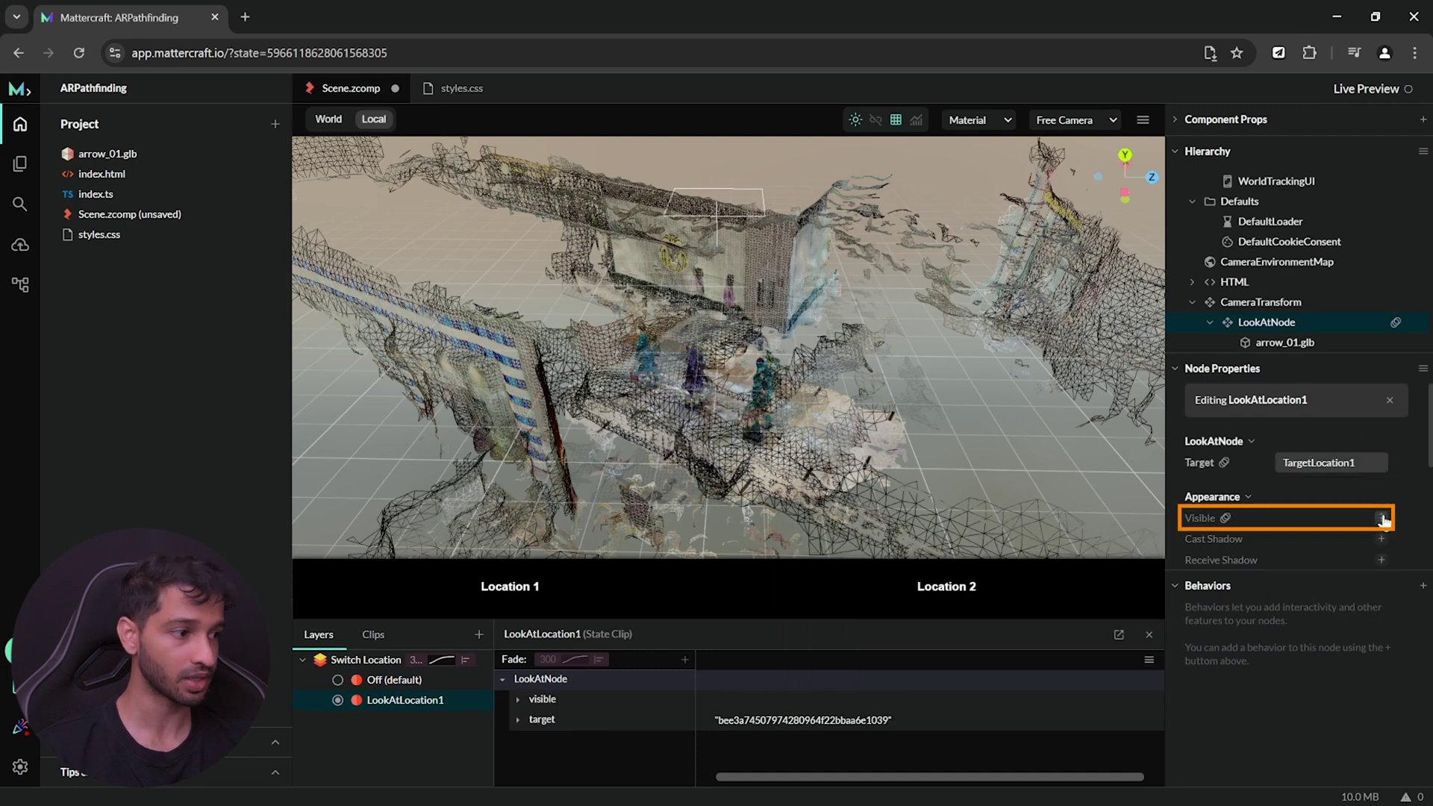
Add a LookAtLocation2 state targeting TargetLocation2 with Visible included
{"action": "right_click", "coordinate": [490, 657]}
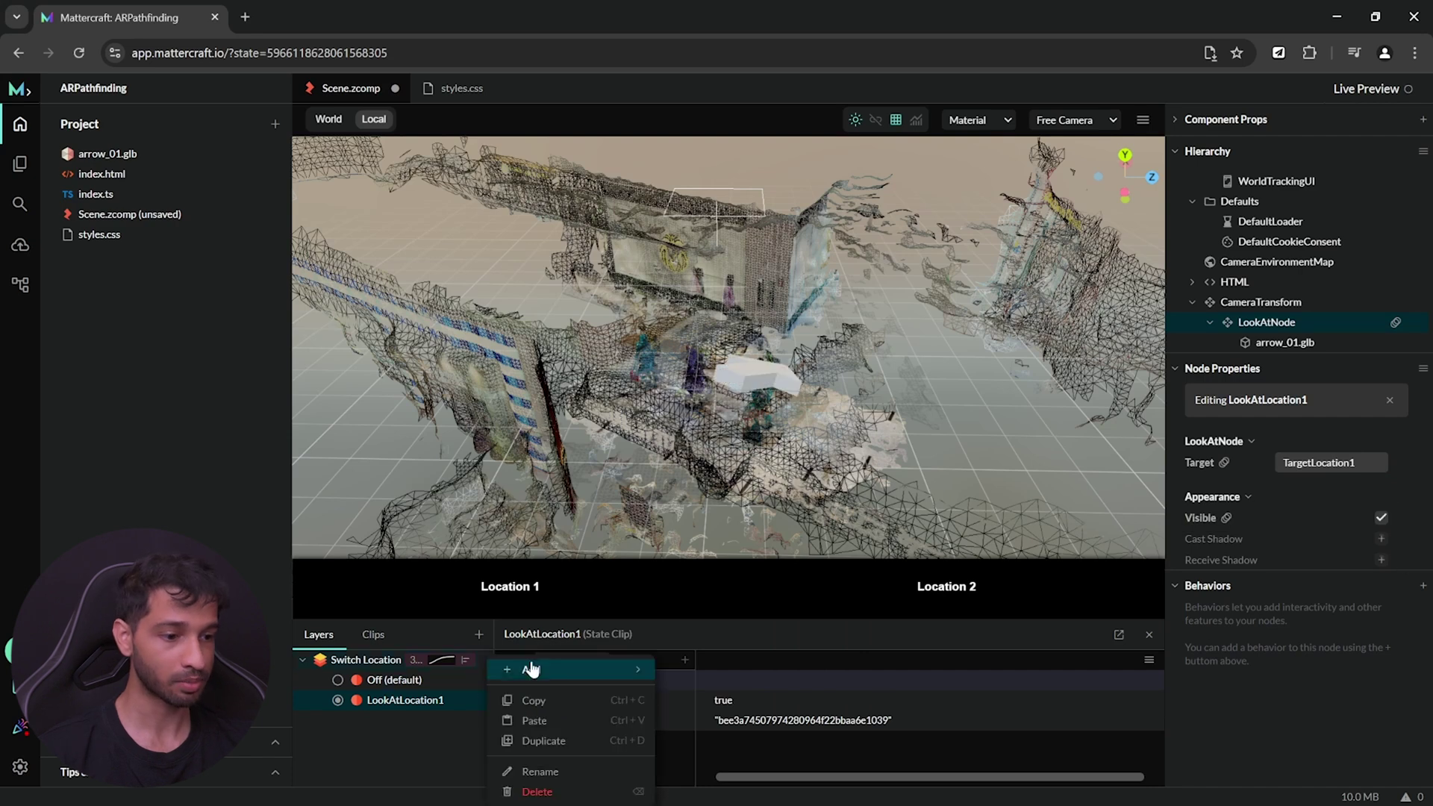
{"action": "mouse_move", "coordinate": [598, 681]}
{"action": "left_click", "coordinate": [761, 681]}
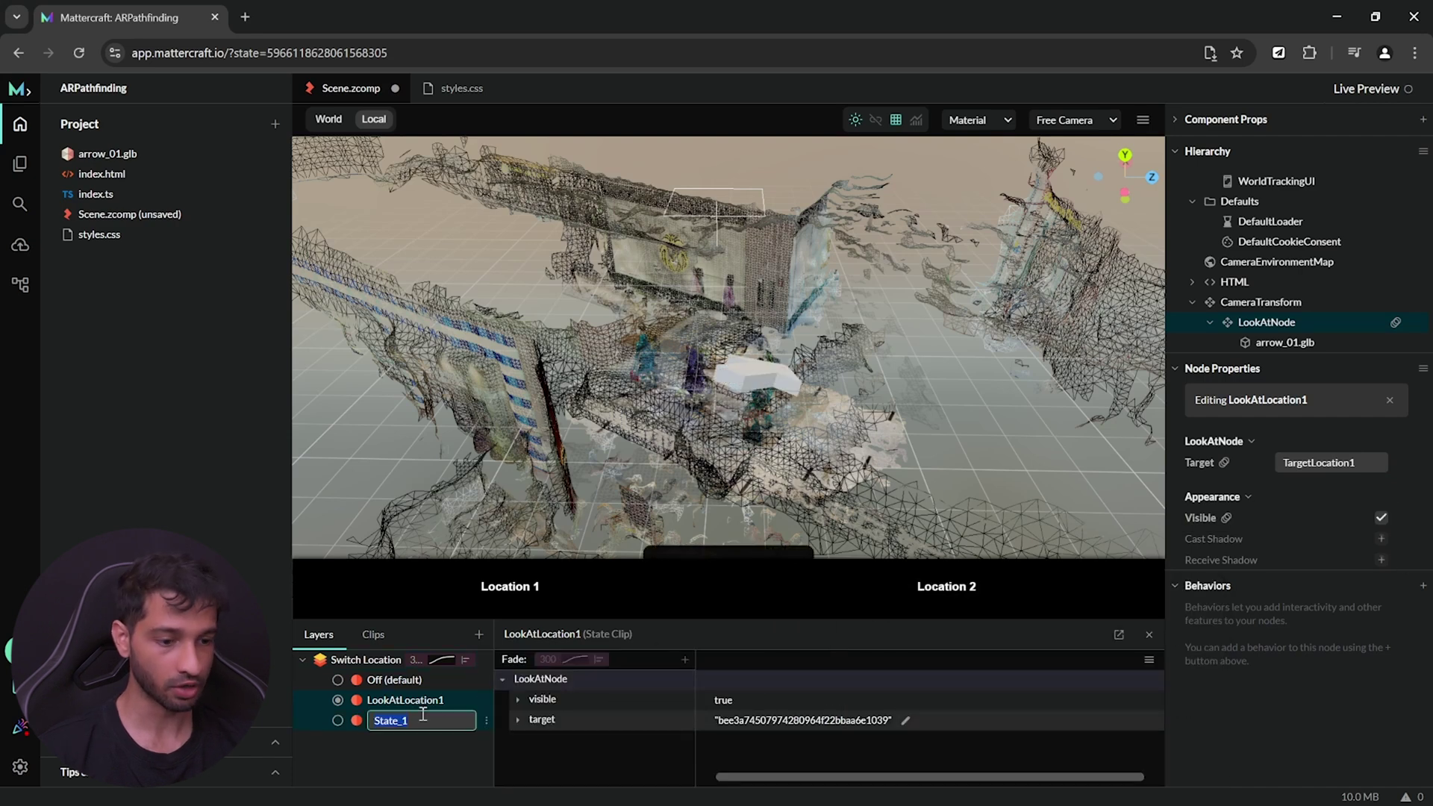
{"action": "type", "text": "LookAtLocation2"}
{"action": "key", "text": "Return"}
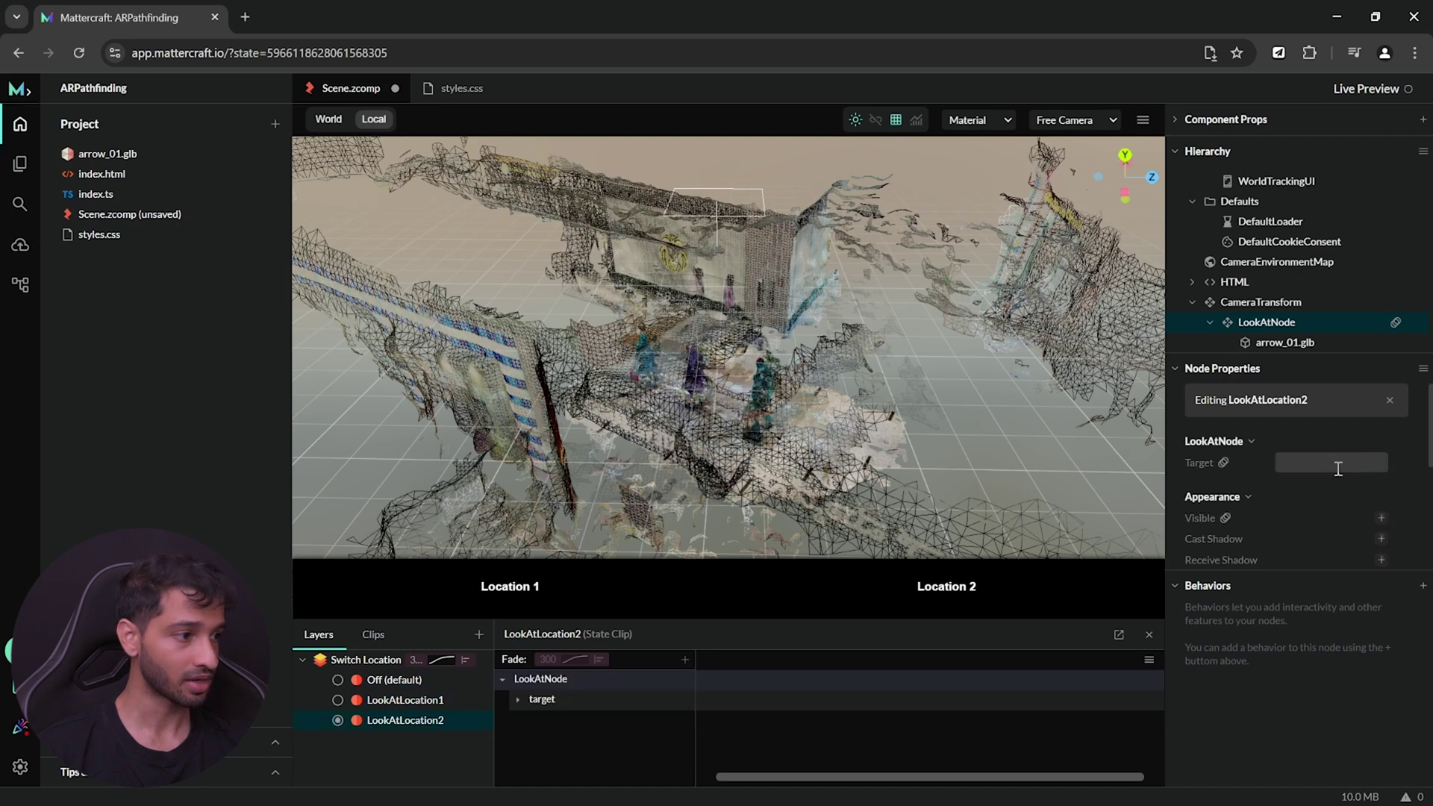
{"action": "left_click", "coordinate": [1337, 463]}
{"action": "left_click", "coordinate": [1343, 624]}
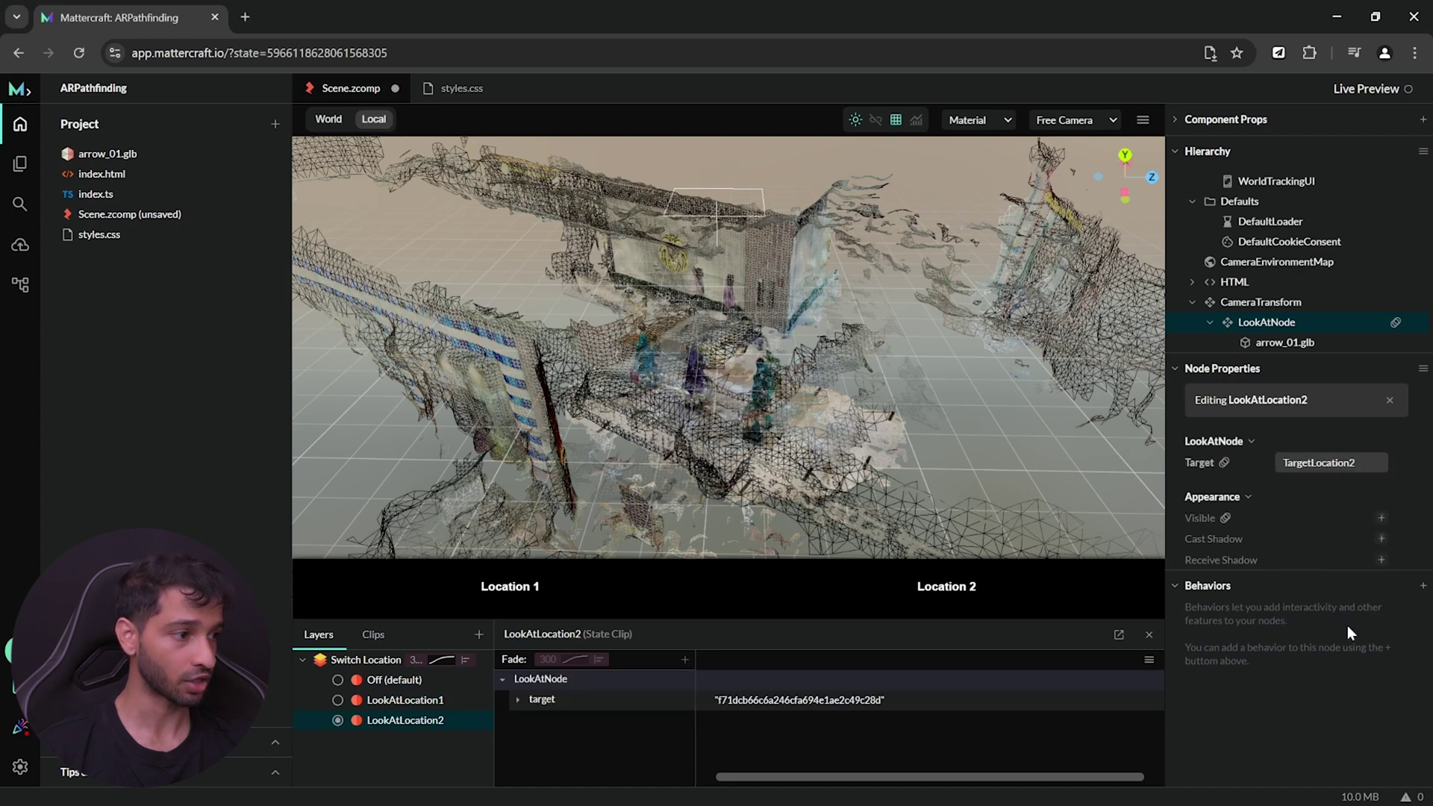
{"action": "left_click", "coordinate": [1382, 517]}
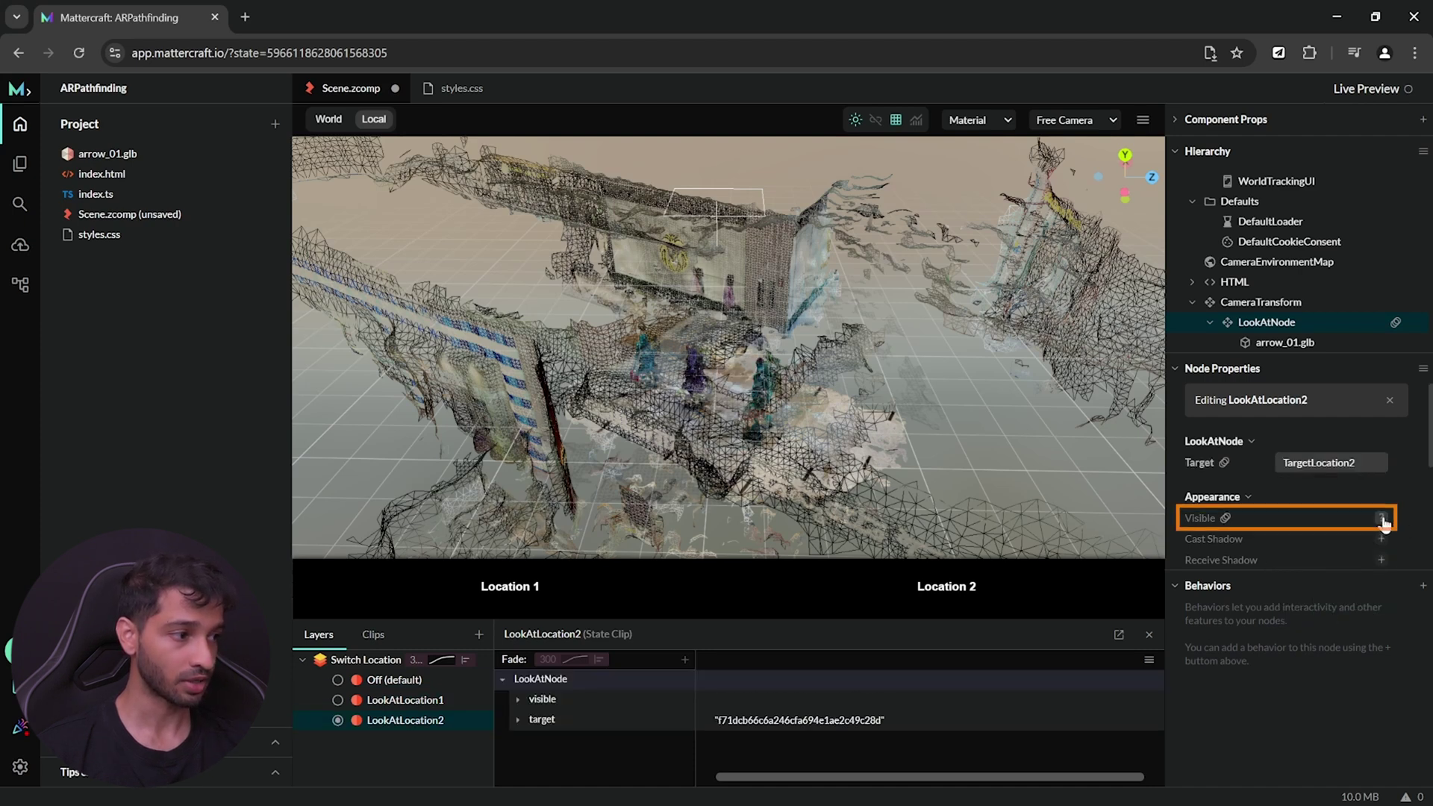
Give the Location 1 footer button an onClick Activate State behavior that switches to LookAtLocation1
{"action": "left_click", "coordinate": [1149, 636]}
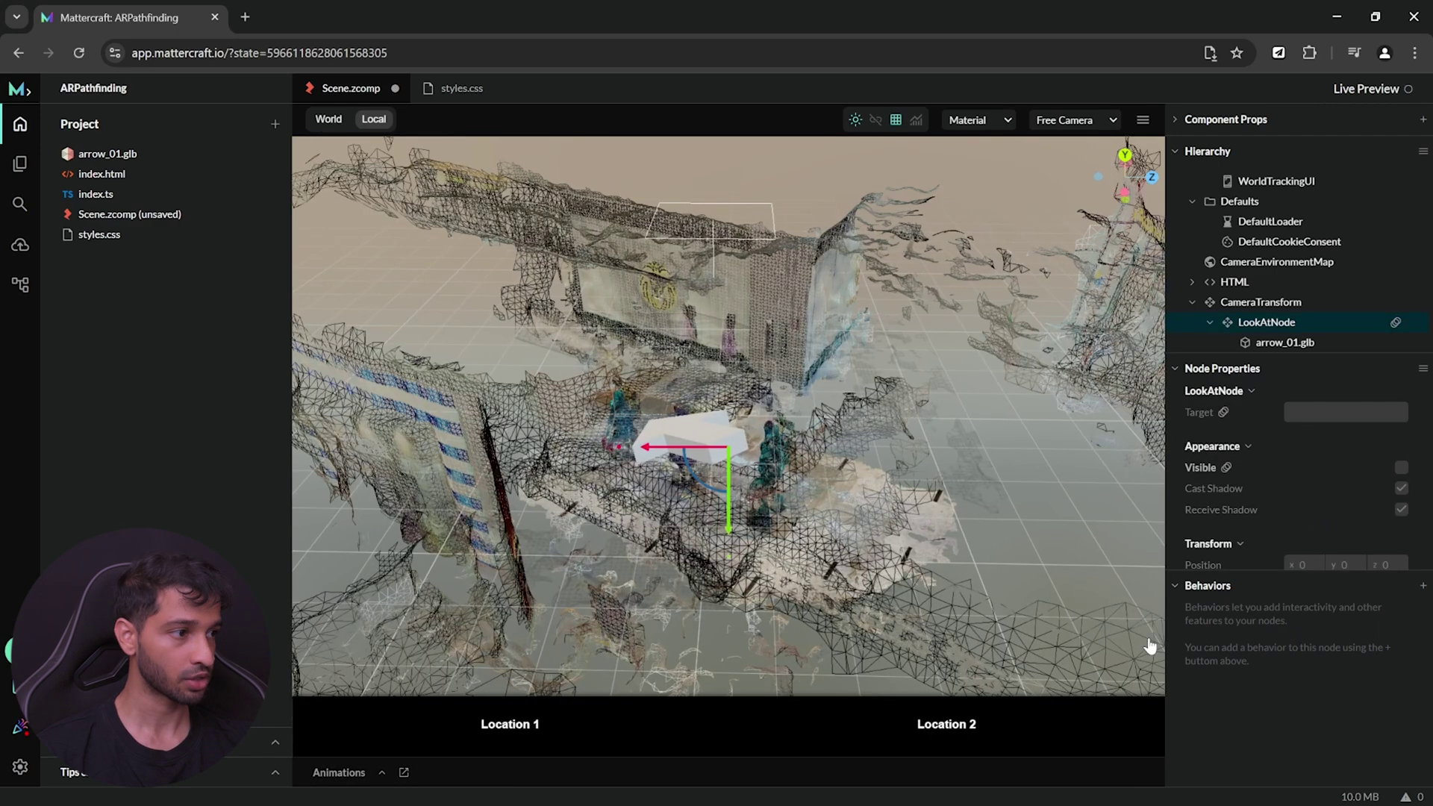
{"action": "left_click", "coordinate": [1193, 283]}
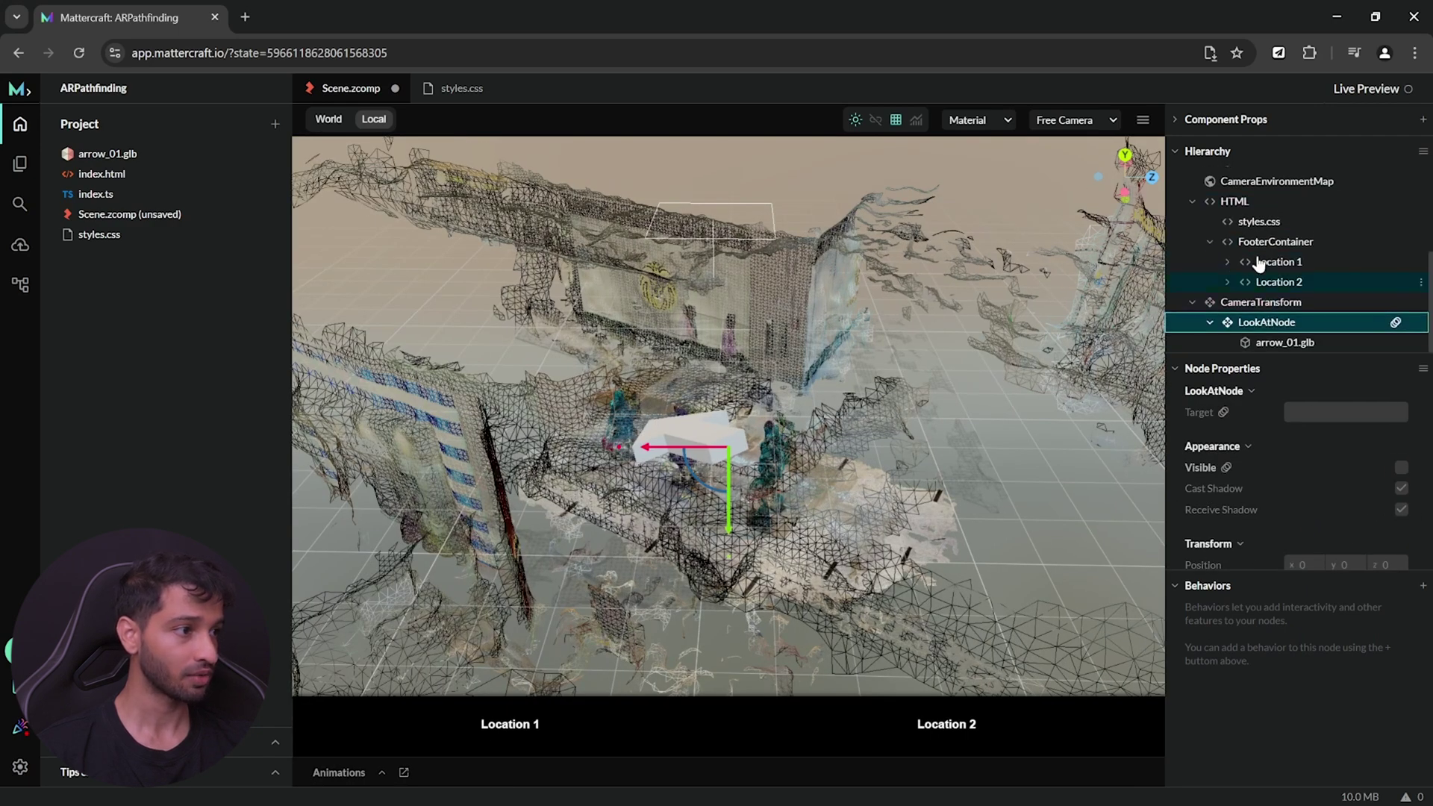
{"action": "left_click", "coordinate": [1299, 263]}
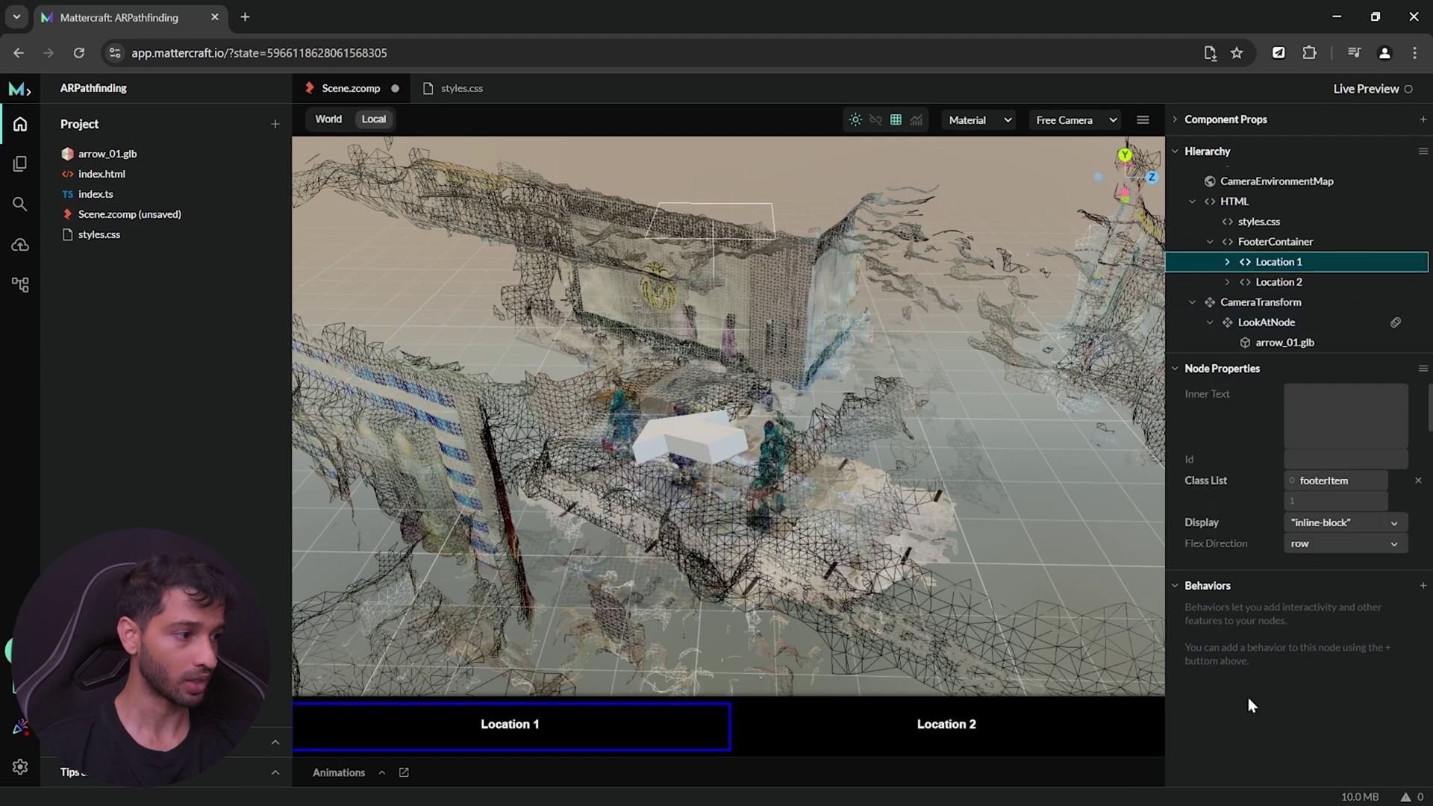
{"action": "left_click", "coordinate": [1423, 586]}
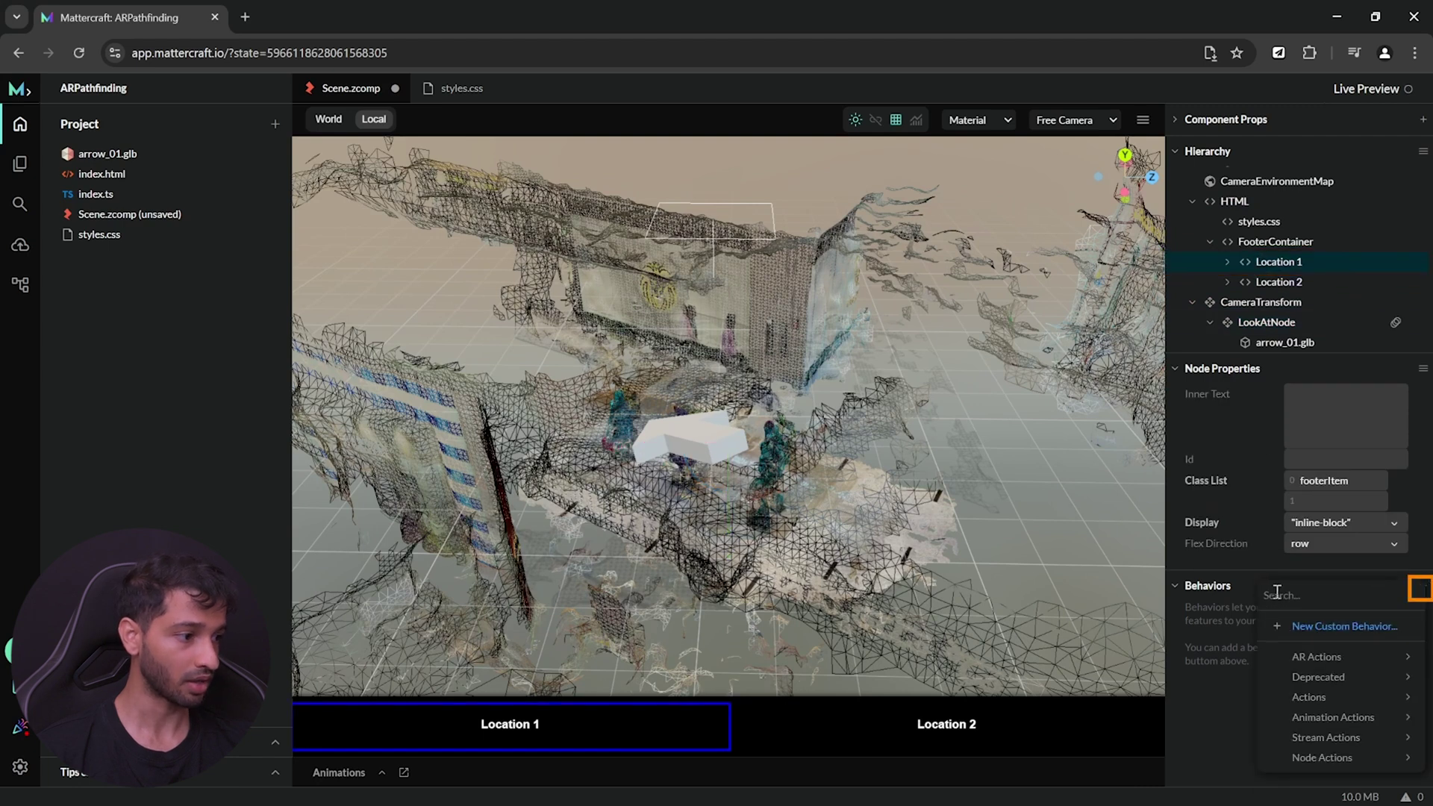
{"action": "mouse_move", "coordinate": [1326, 718]}
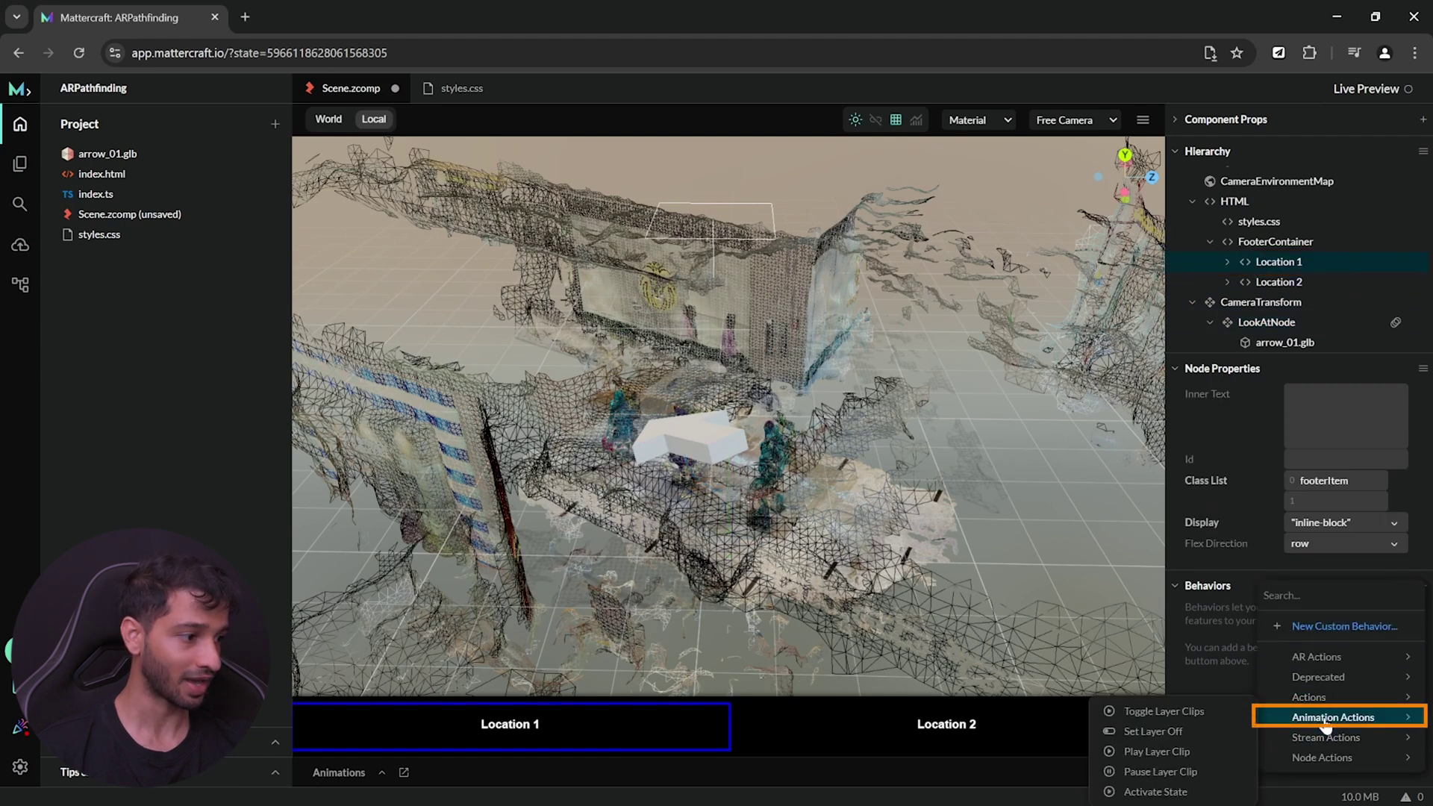
{"action": "left_click", "coordinate": [1192, 792]}
{"action": "left_click", "coordinate": [1336, 652]}
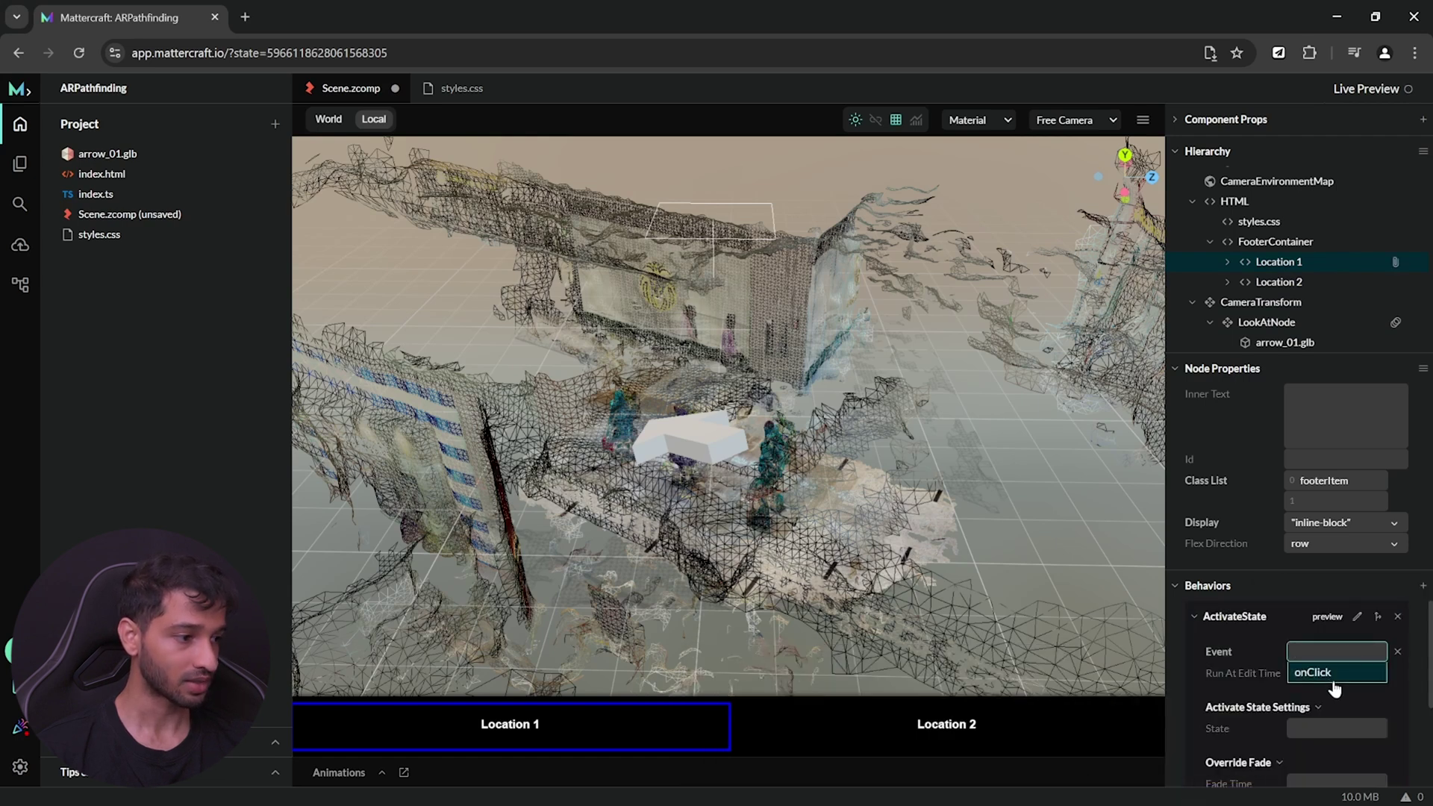
{"action": "left_click", "coordinate": [1333, 675]}
{"action": "left_click", "coordinate": [1321, 730]}
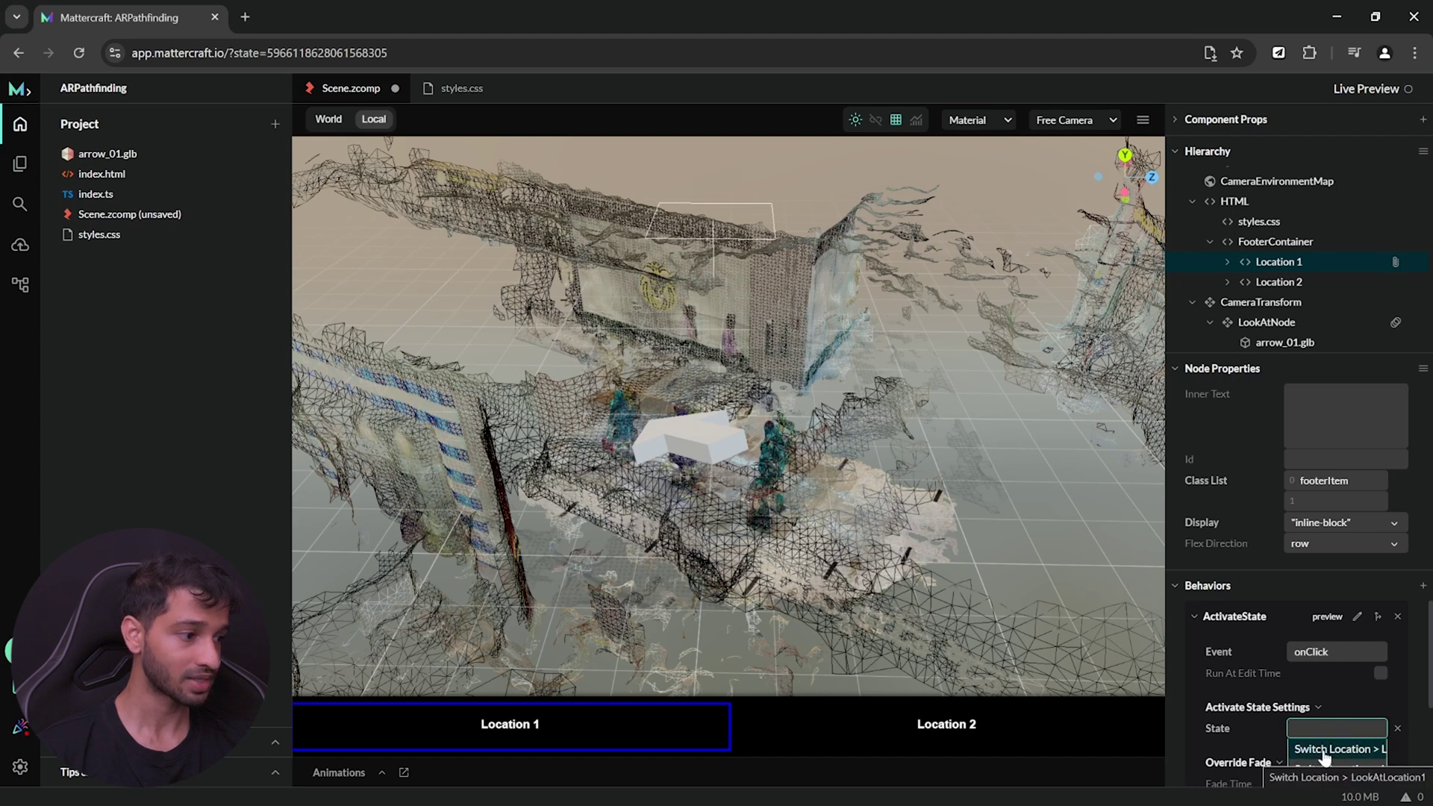
{"action": "left_click", "coordinate": [1324, 753]}
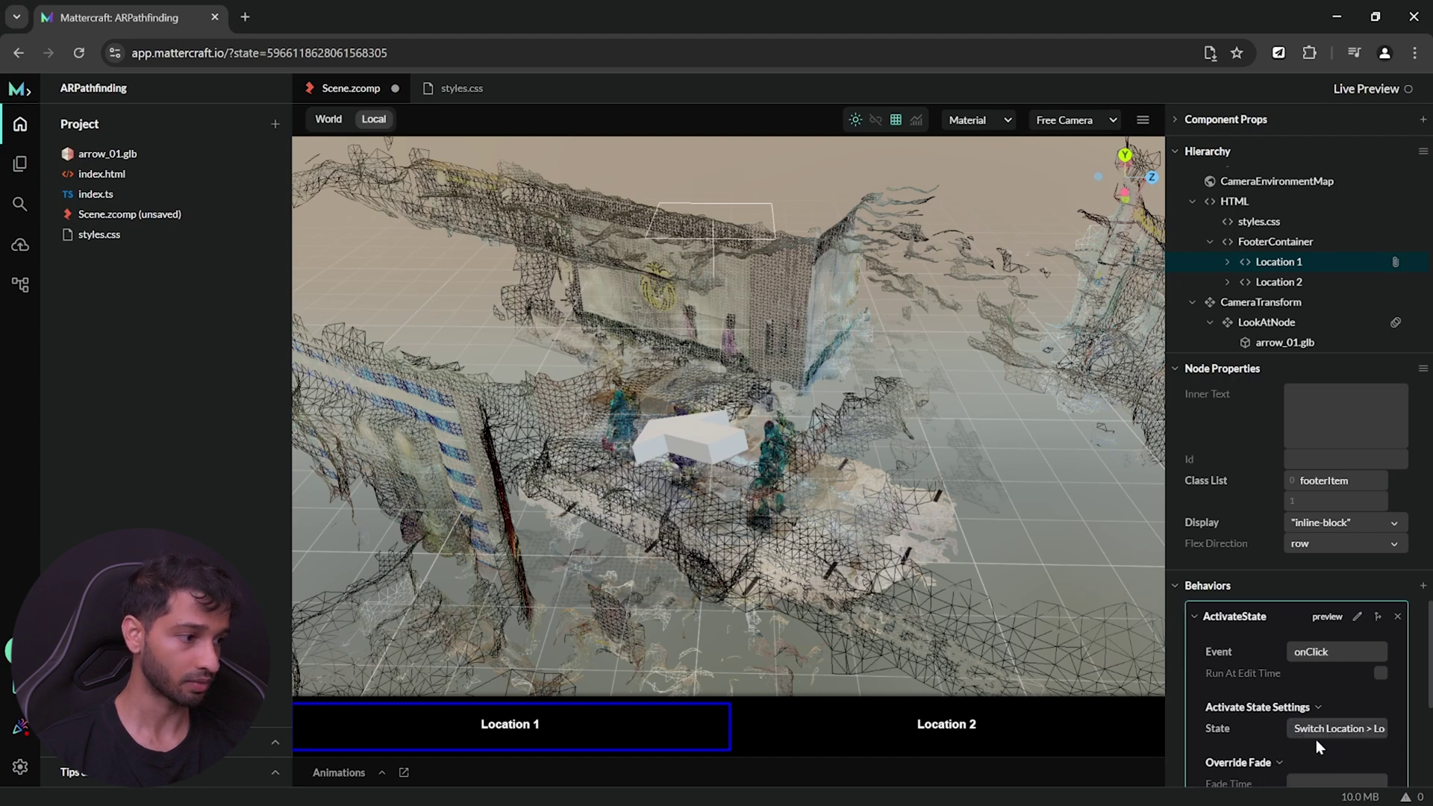
Give the Location 2 footer button an onClick Activate State behavior that switches to LookAtLocation2
{"action": "left_click", "coordinate": [1278, 284]}
{"action": "left_click", "coordinate": [1422, 586]}
{"action": "mouse_move", "coordinate": [1343, 733]}
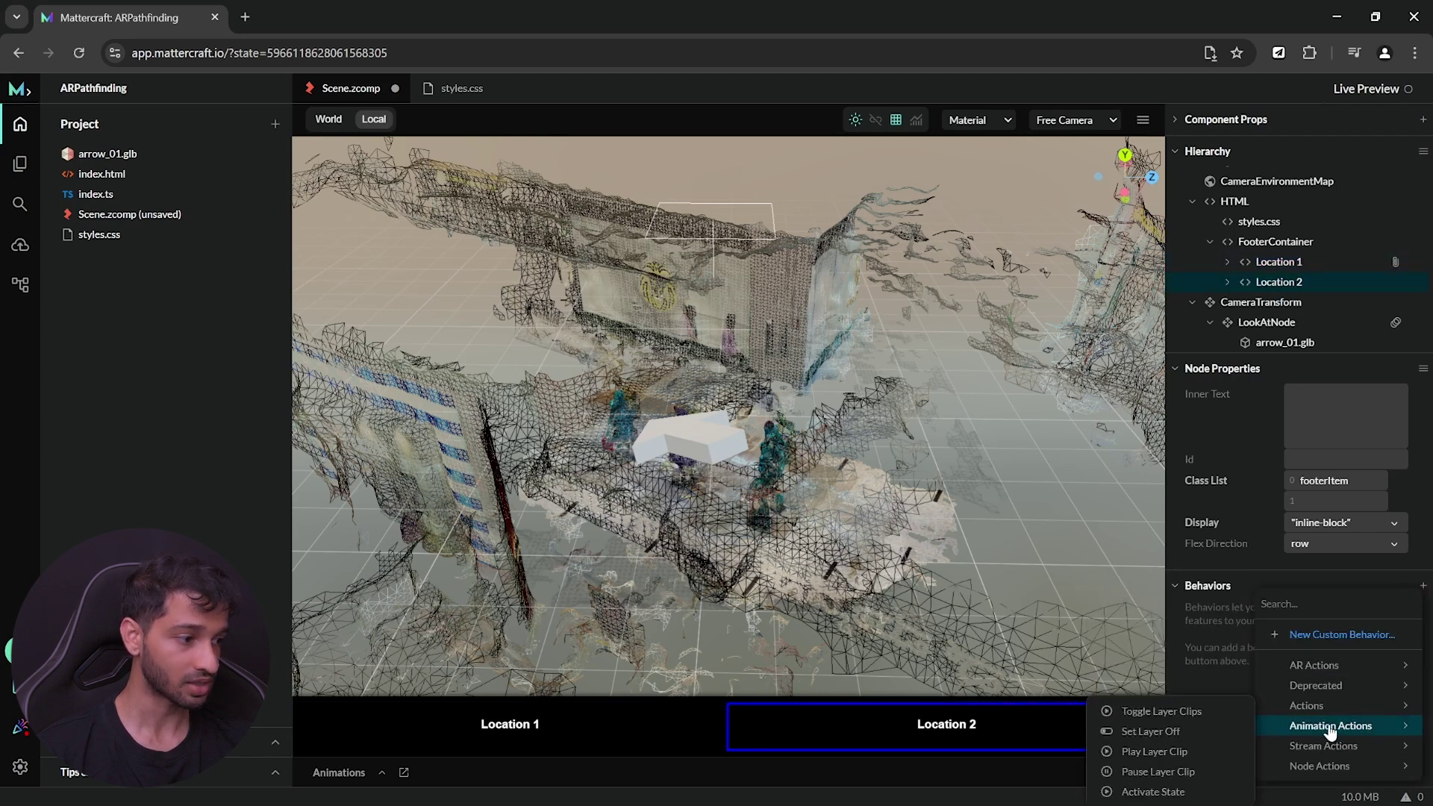
{"action": "left_click", "coordinate": [1157, 793]}
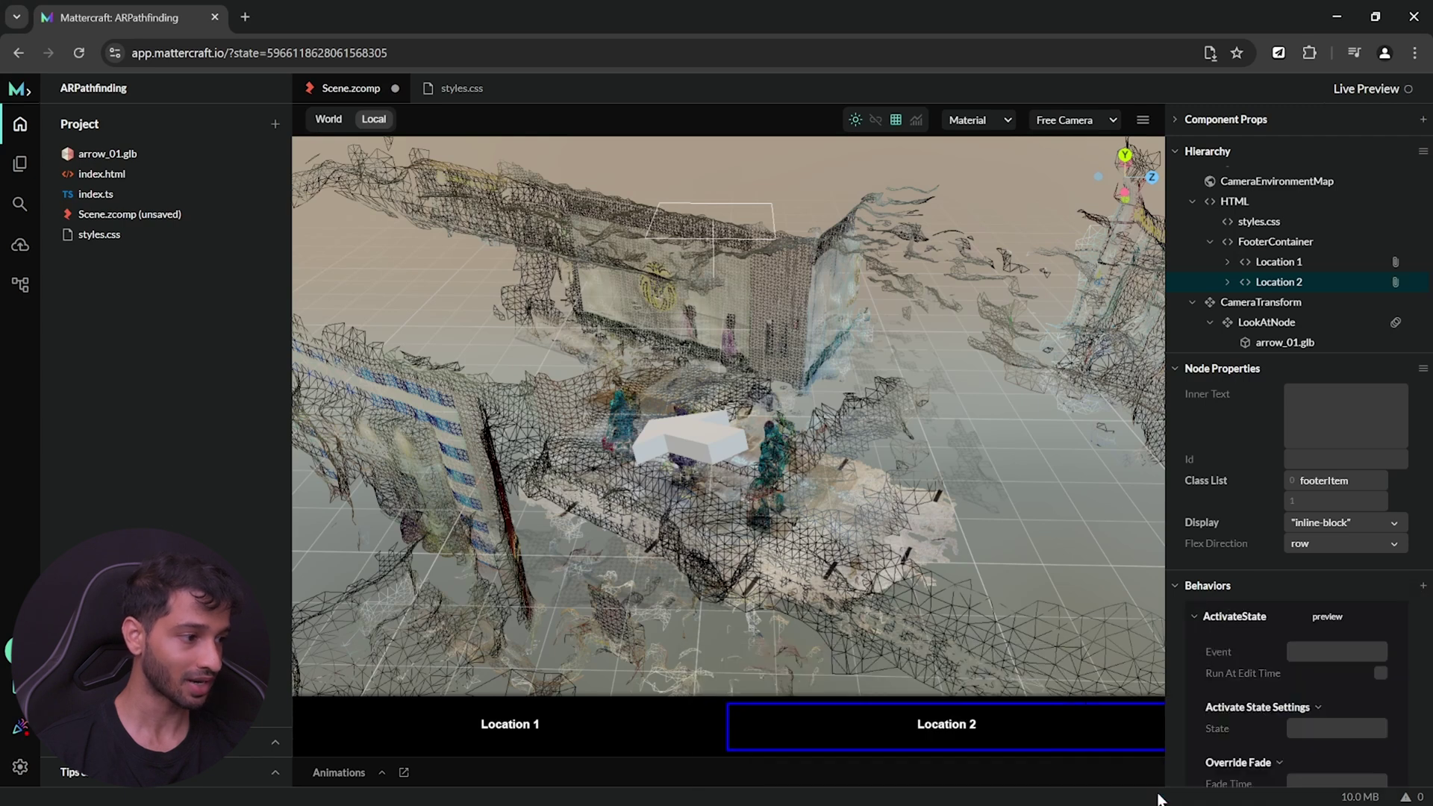
{"action": "left_click", "coordinate": [1324, 652]}
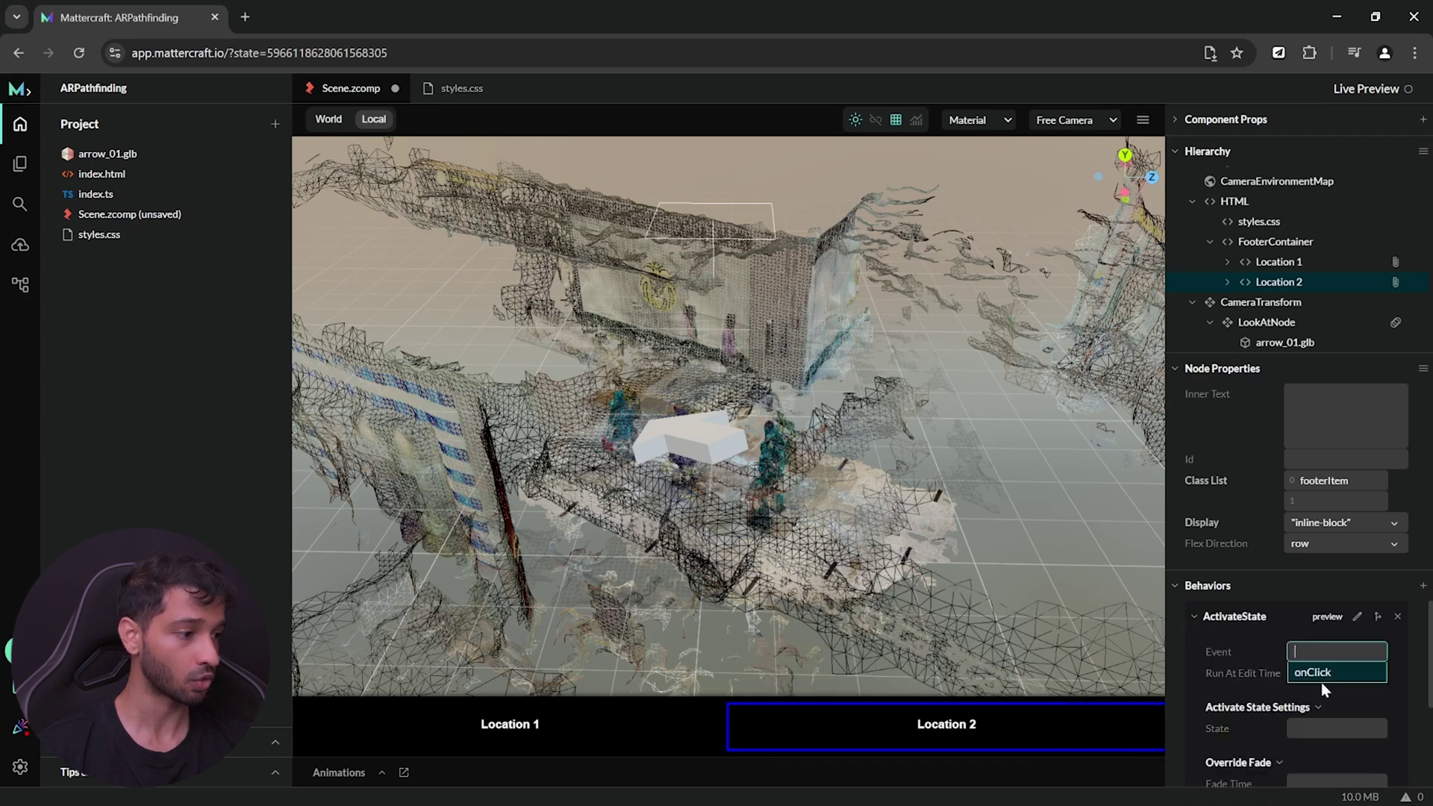
{"action": "left_click", "coordinate": [1322, 674]}
{"action": "left_click", "coordinate": [1320, 727]}
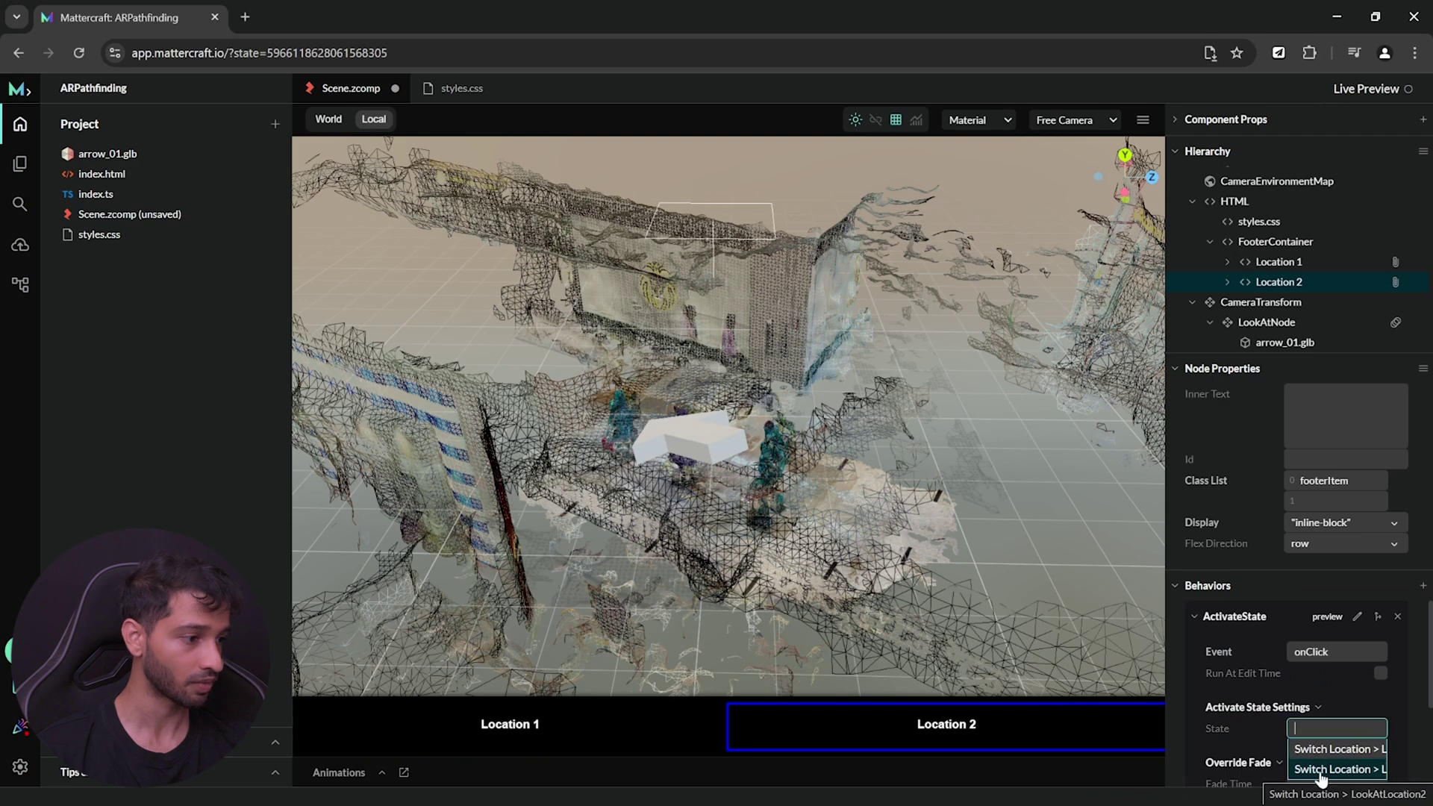
{"action": "left_click", "coordinate": [1320, 771]}
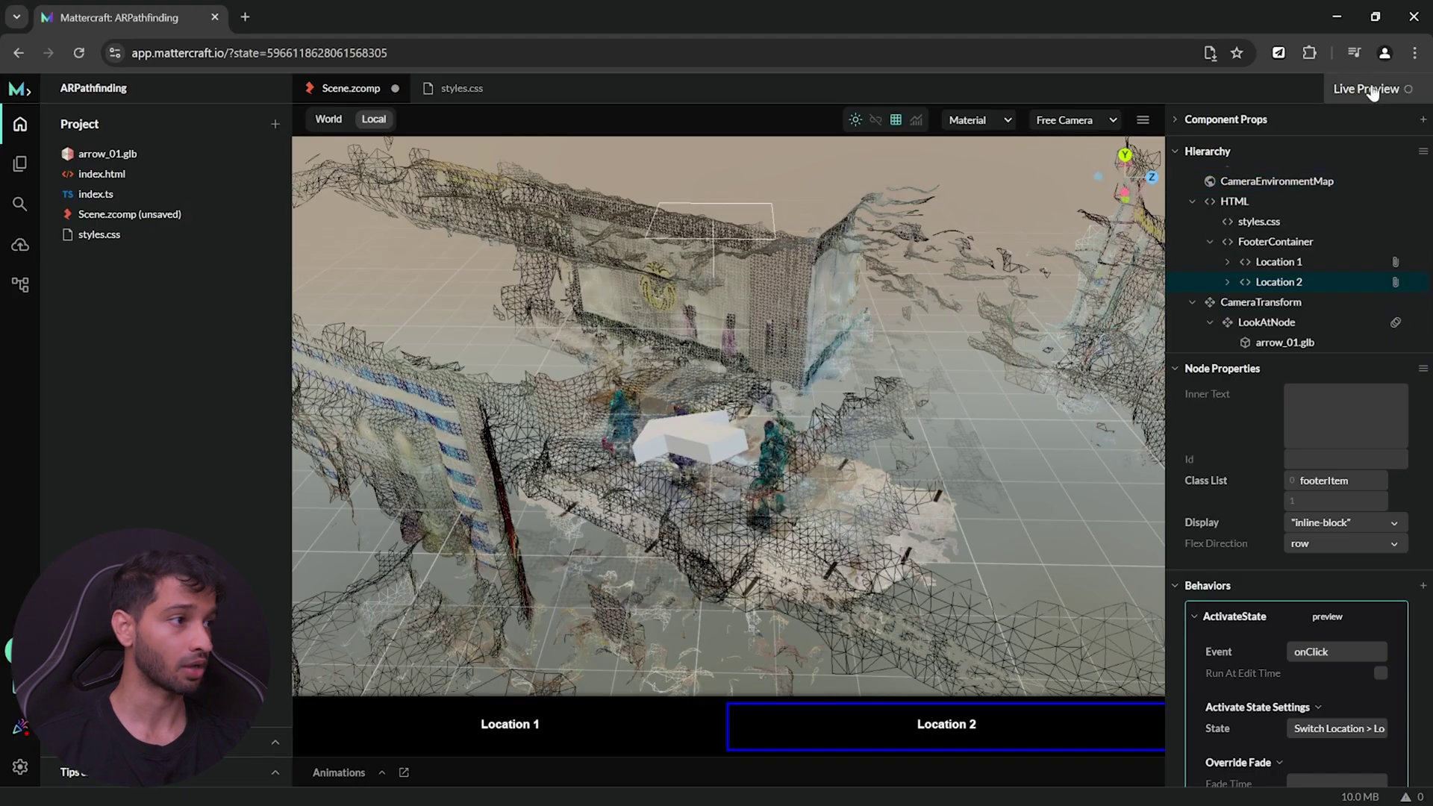
Show the Live Preview QR code so the pathfinding arrow can be tested on a phone
{"action": "left_click", "coordinate": [1370, 89]}
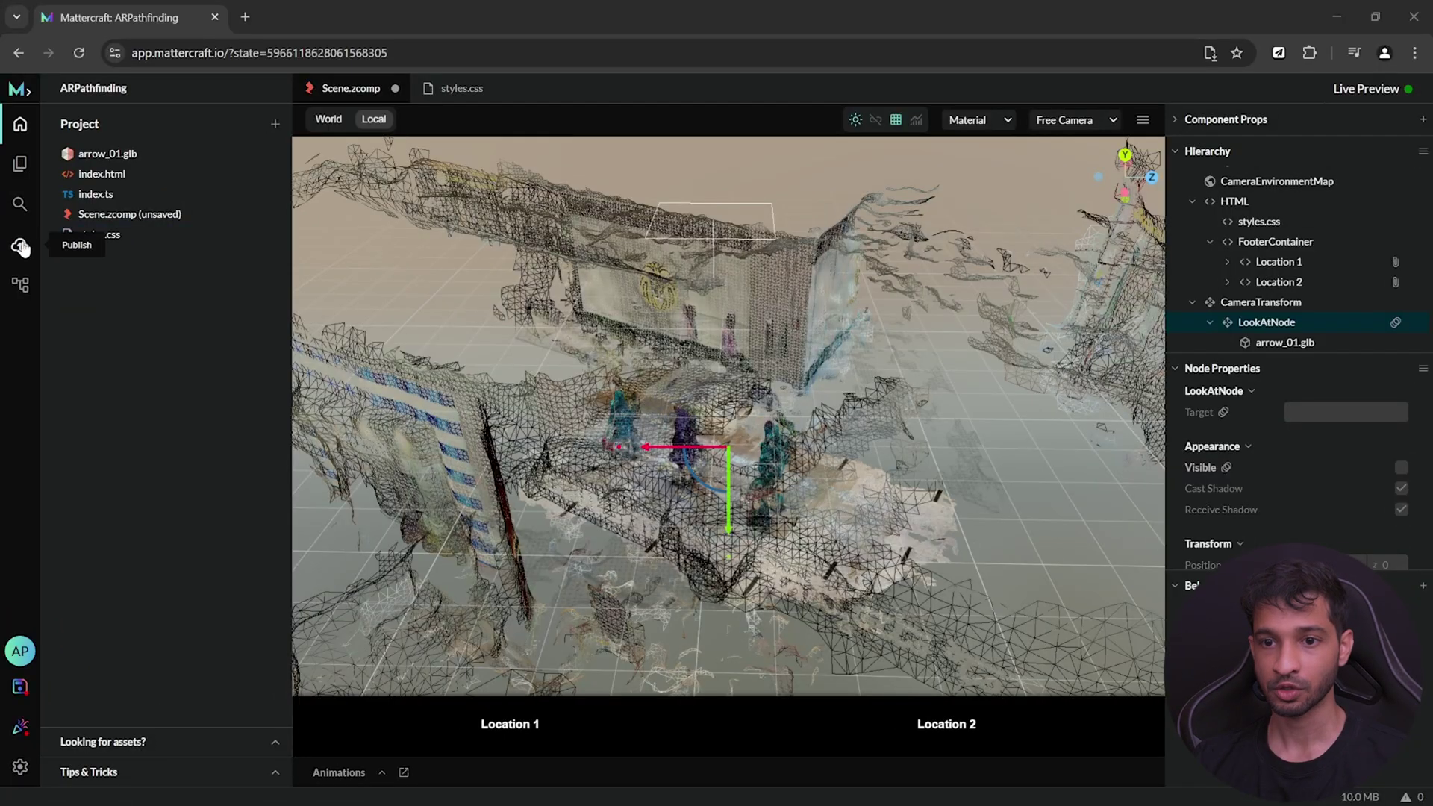
Publish ARPathfinding as version 1.0.0 and go to its Zapworks project page
{"action": "left_click", "coordinate": [20, 246]}
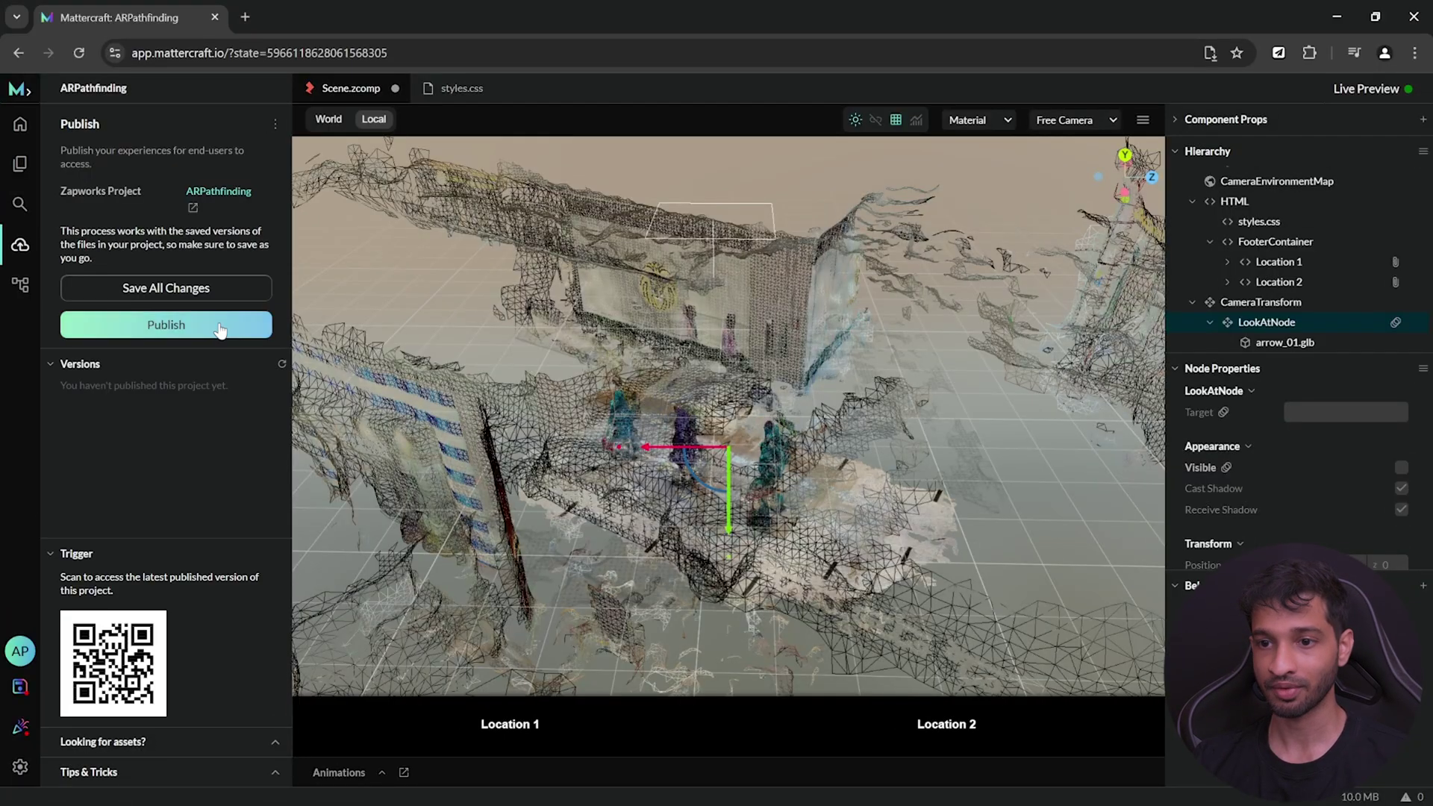
{"action": "left_click", "coordinate": [218, 326]}
{"action": "left_click", "coordinate": [870, 523]}
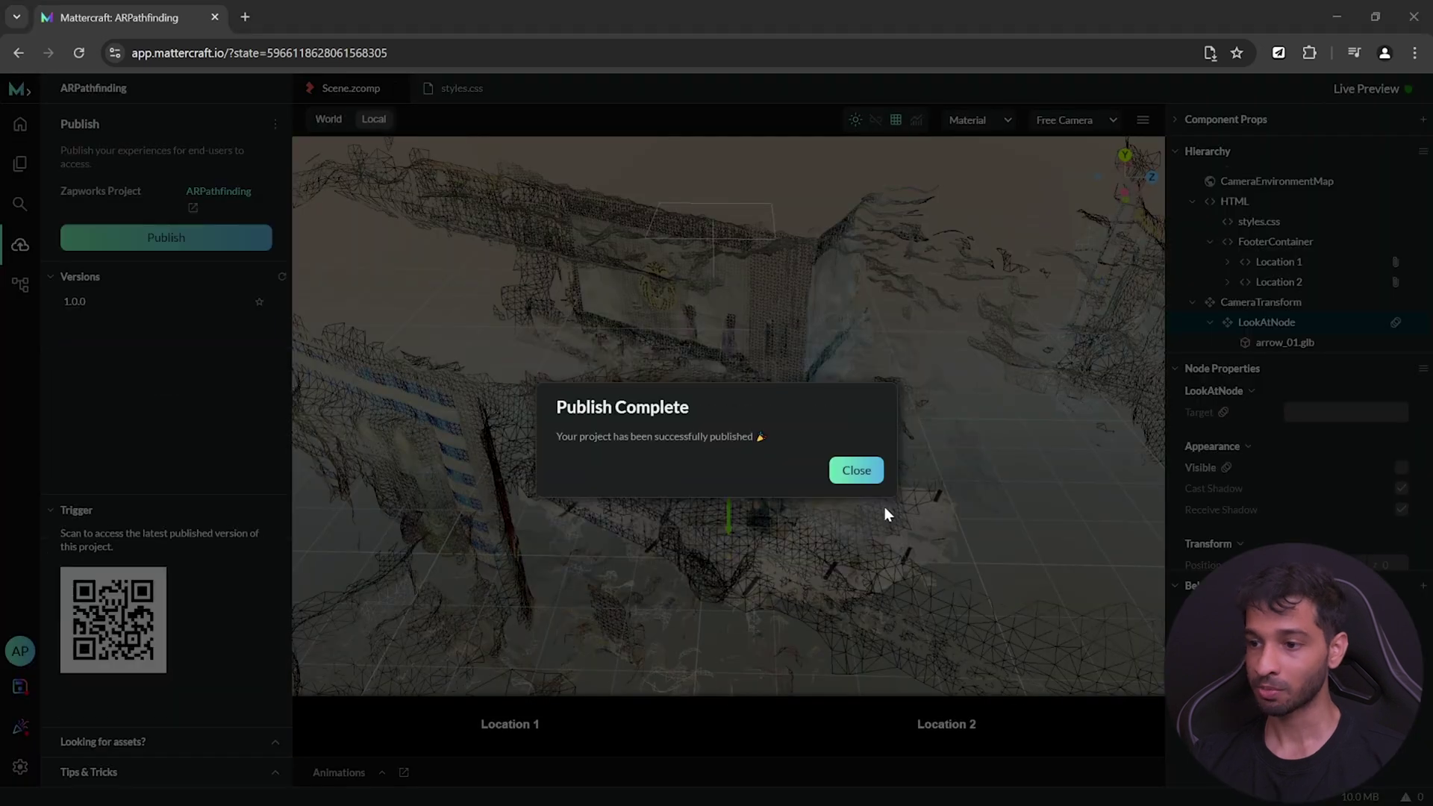
{"action": "left_click", "coordinate": [859, 472]}
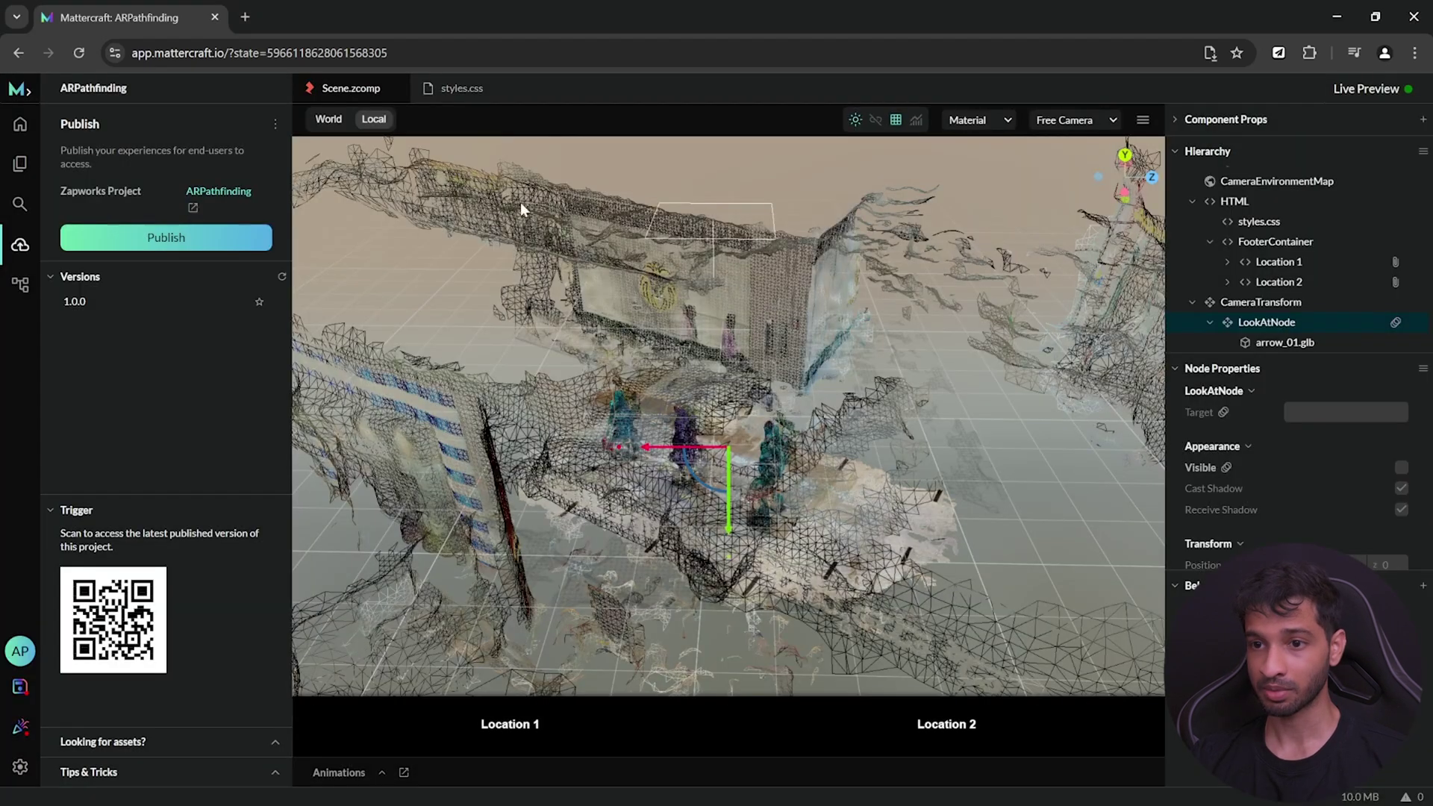
{"action": "left_click", "coordinate": [193, 209]}
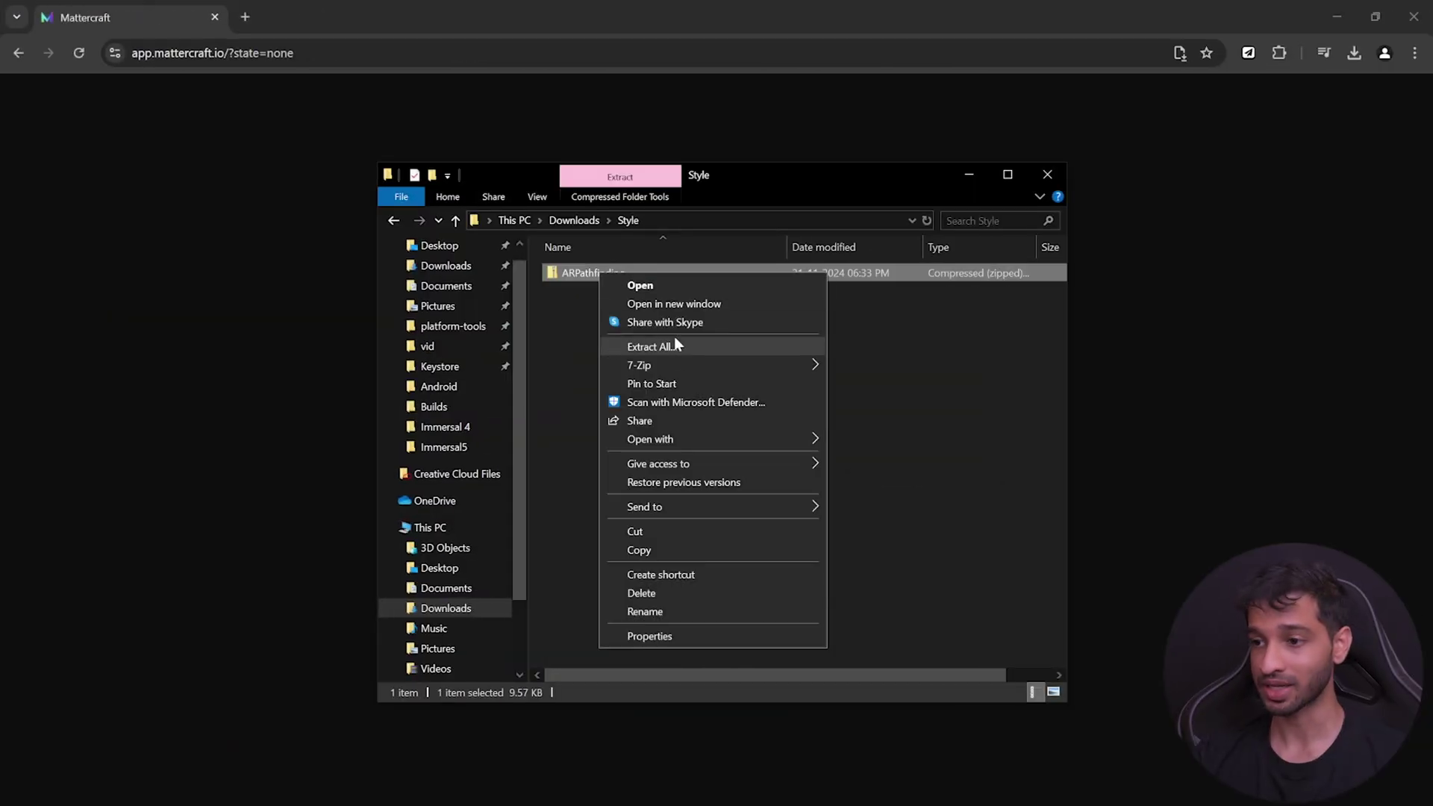
{"action": "mouse_move", "coordinate": [677, 367]}
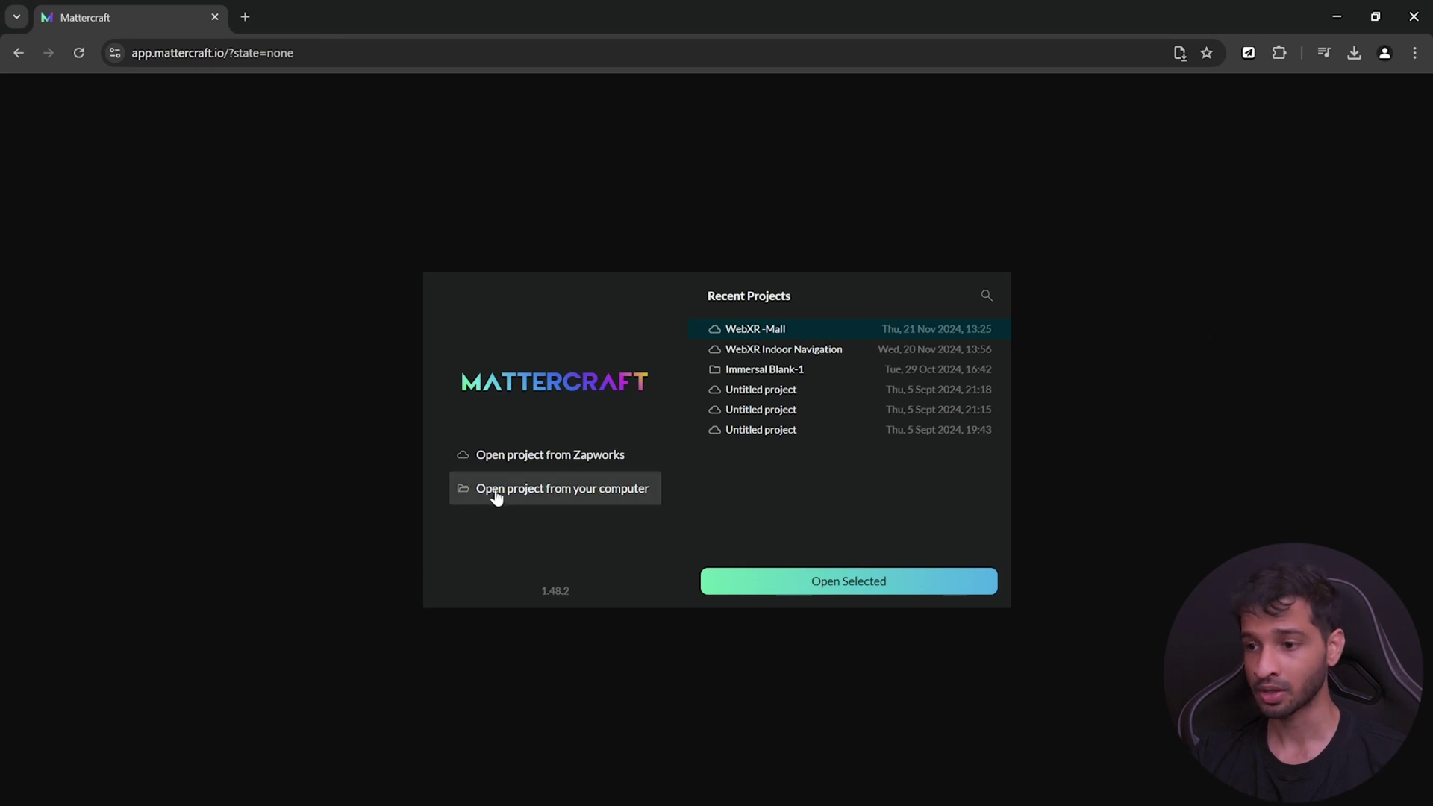
Browse from the computer into the downloaded ARPathfinding folder in Downloads > Style
{"action": "left_click", "coordinate": [583, 491]}
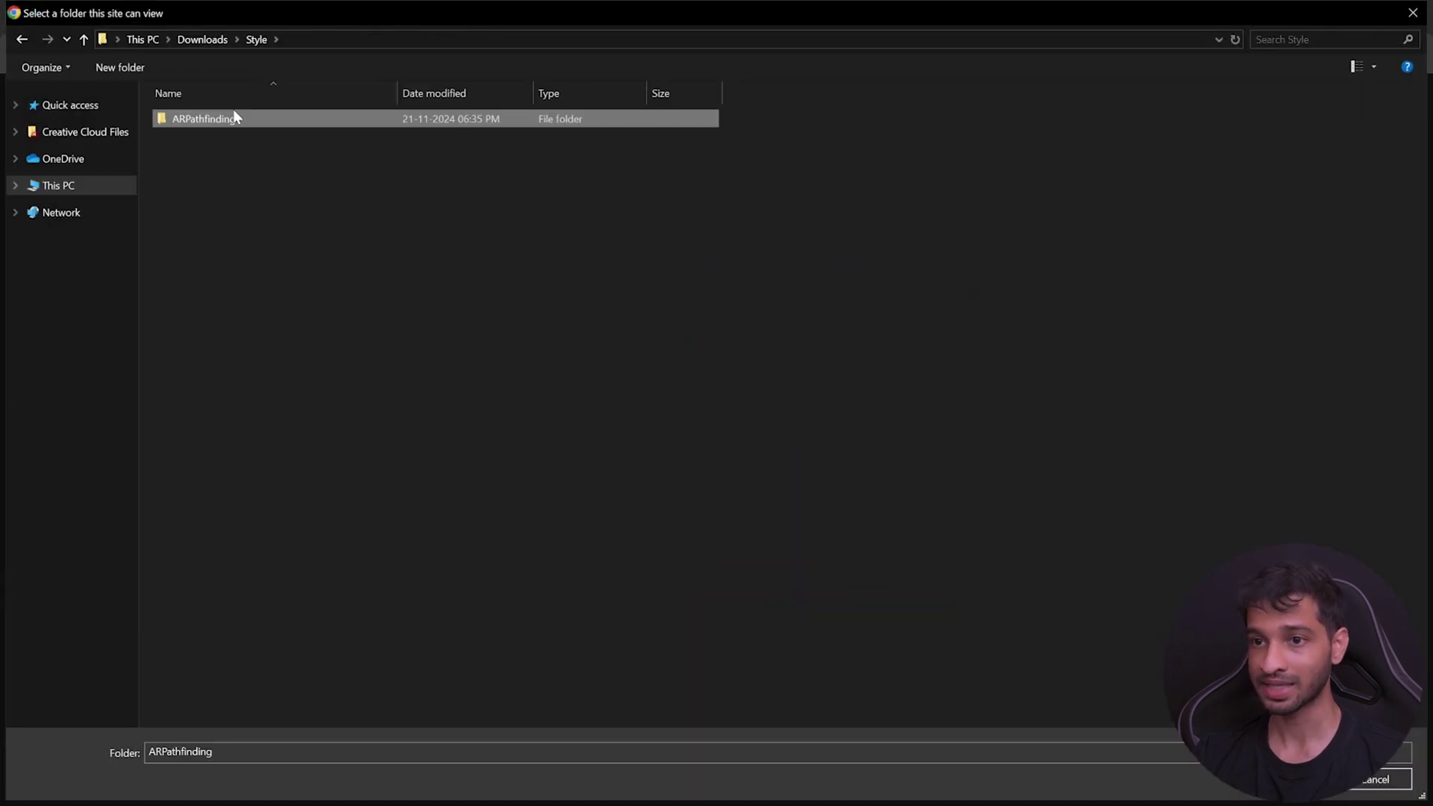
{"action": "double_click", "coordinate": [231, 116]}
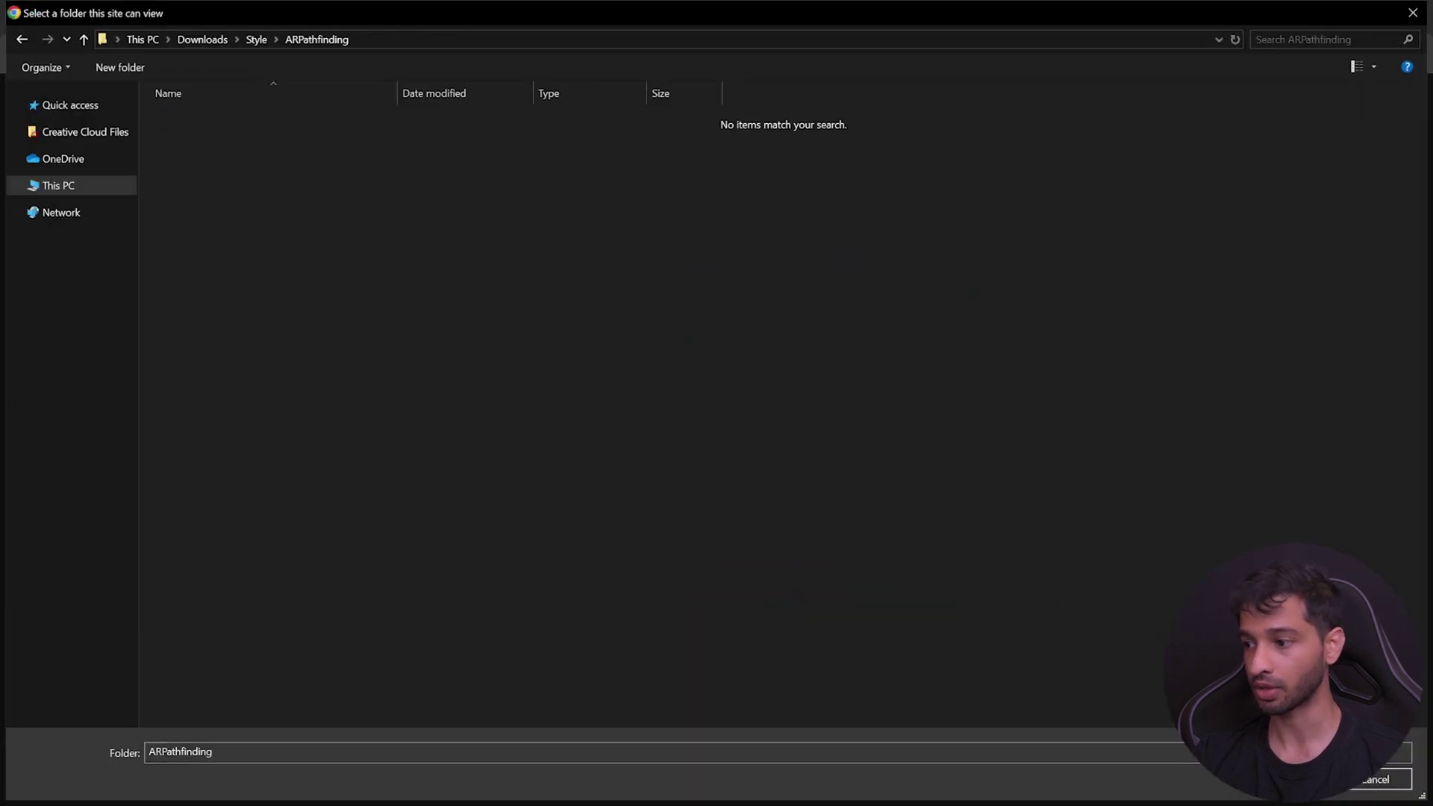